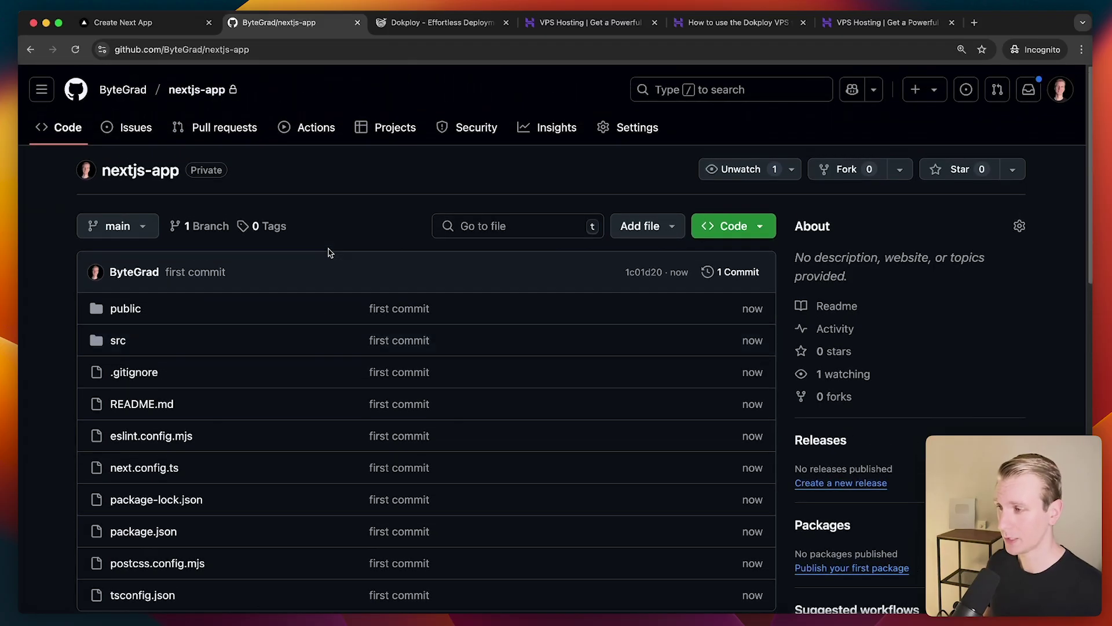
Close the Create Next App and nextjs-app repository tabs to bring up Hostinger's VPS hosting page
{"action": "left_click", "coordinate": [209, 23]}
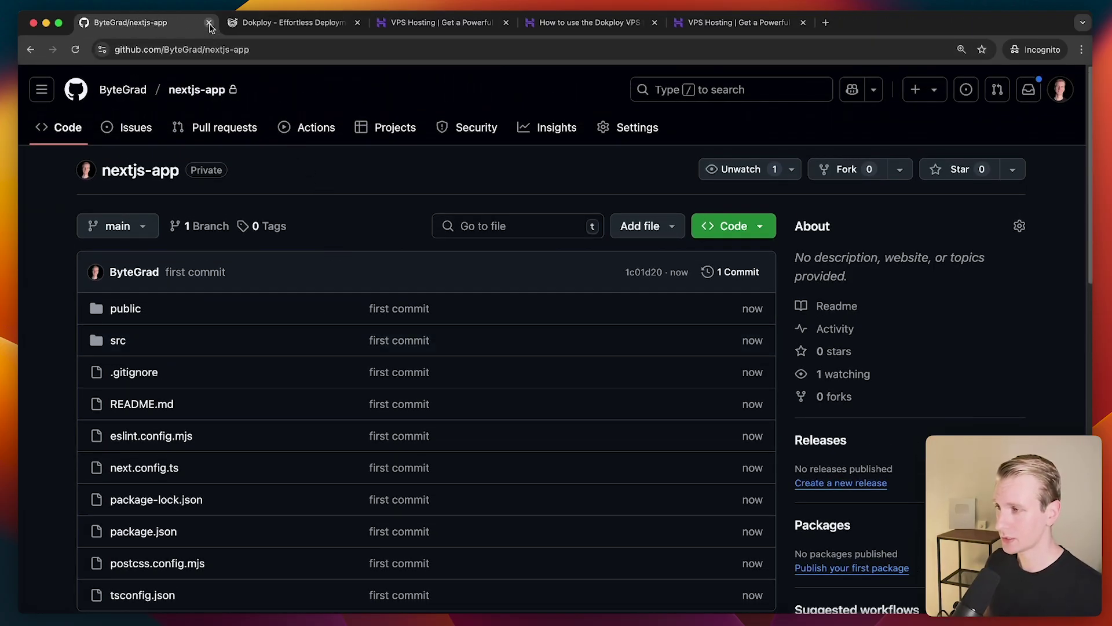
{"action": "left_click", "coordinate": [209, 22]}
{"action": "left_click", "coordinate": [289, 23]}
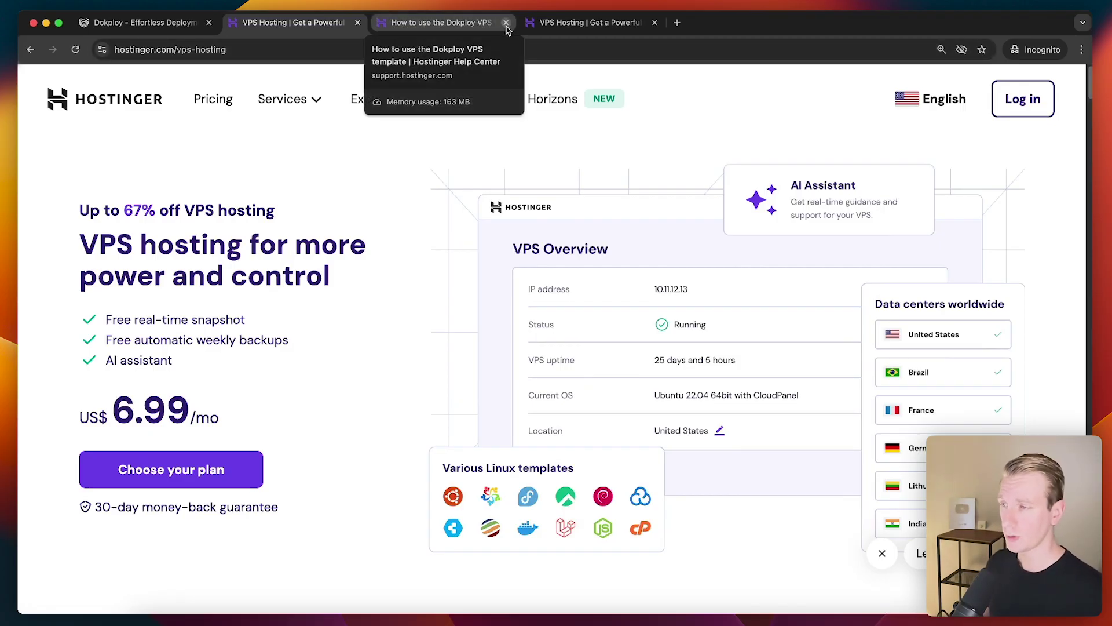
Close the Dokploy help tab and review the KVM 2 plan's specs and features
{"action": "left_click", "coordinate": [506, 22]}
{"action": "left_click", "coordinate": [506, 23]}
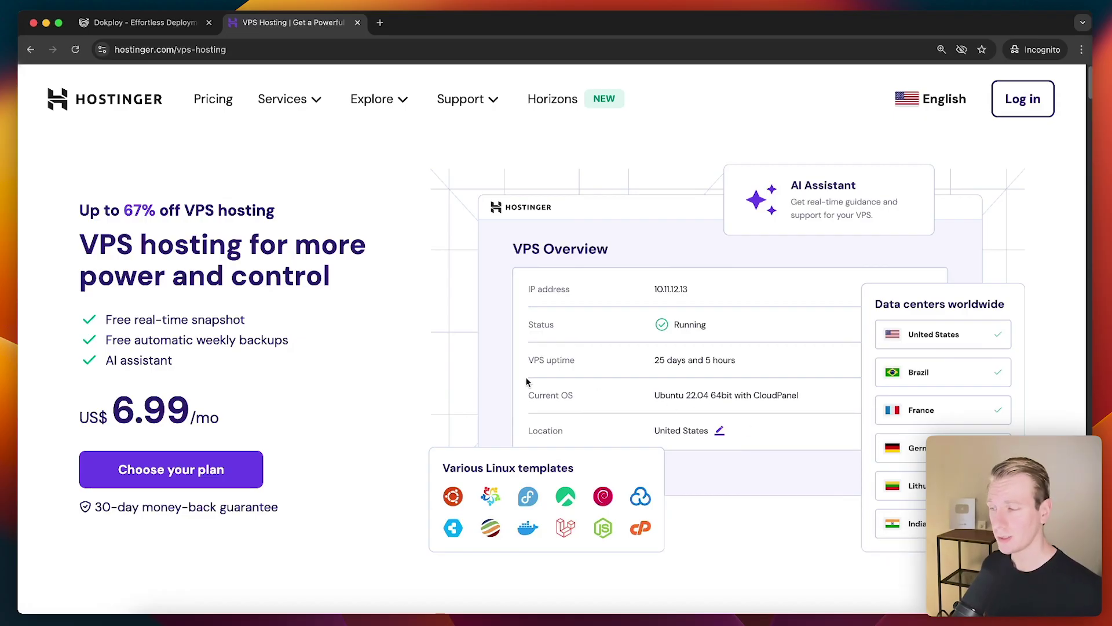
{"action": "scroll", "coordinate": [527, 381], "scroll_direction": "down", "scroll_amount": 10}
{"action": "scroll", "coordinate": [482, 274], "scroll_direction": "down", "scroll_amount": 1}
{"action": "left_click_drag", "start_coordinate": [334, 223], "coordinate": [385, 225]}
{"action": "left_click", "coordinate": [471, 228]}
{"action": "scroll", "coordinate": [472, 228], "scroll_direction": "down", "scroll_amount": 1}
{"action": "left_click_drag", "start_coordinate": [352, 430], "coordinate": [447, 515]}
{"action": "left_click", "coordinate": [449, 513]}
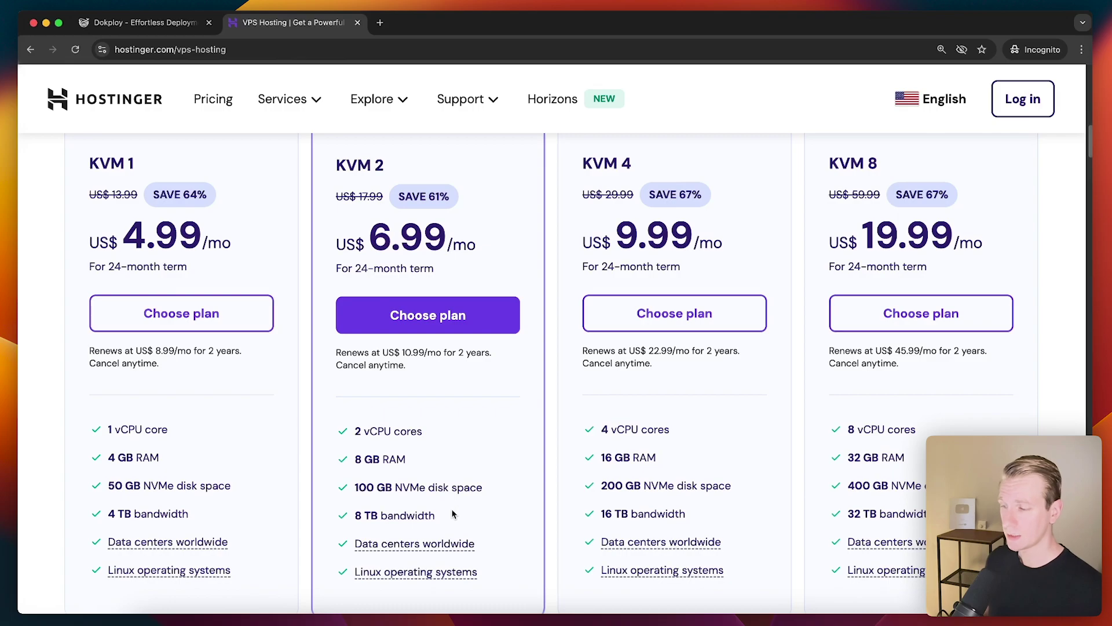
Compare the KVM 4 cores, RAM and disk, then add the KVM 2 plan to the cart
{"action": "left_click_drag", "start_coordinate": [591, 431], "coordinate": [706, 492]}
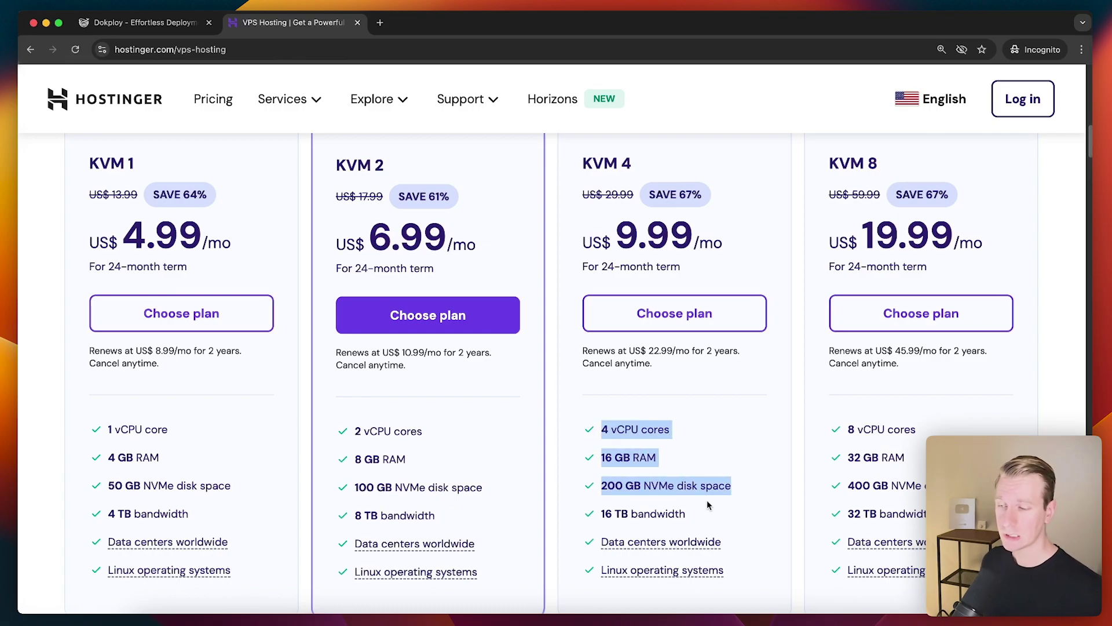
{"action": "left_click", "coordinate": [707, 507]}
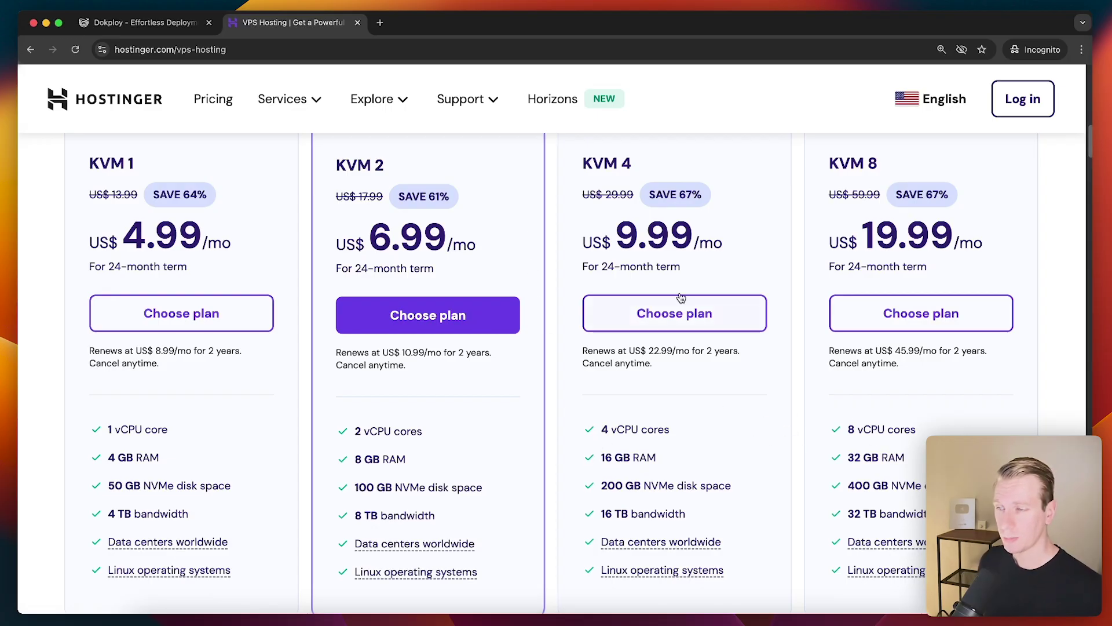
{"action": "left_click", "coordinate": [423, 330]}
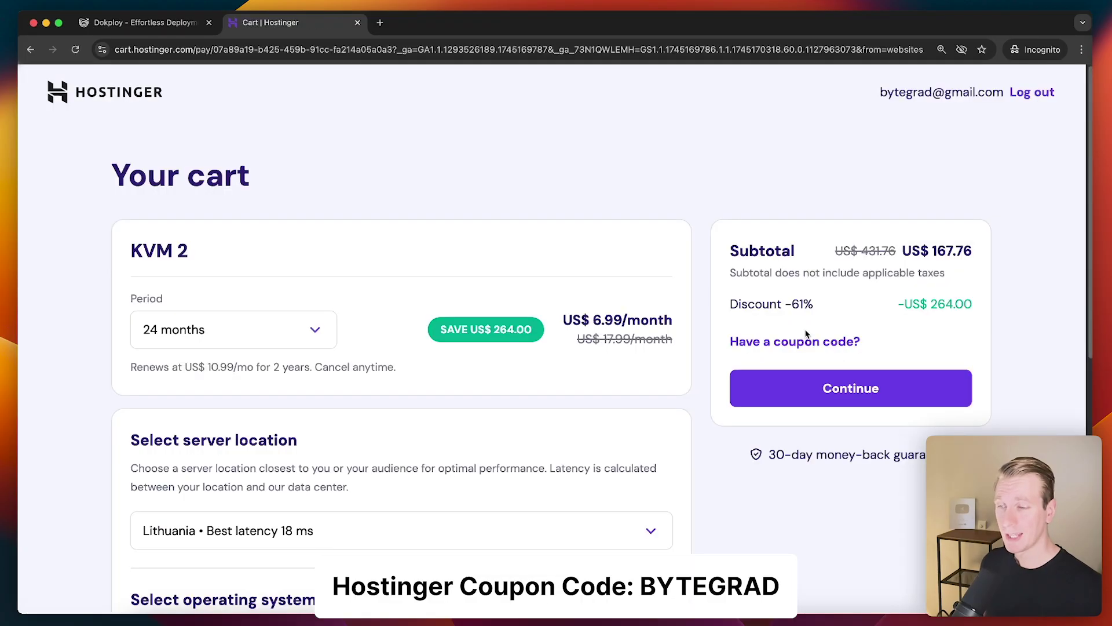
Apply coupon BYTEGRAD so KVM 2 costs US$ 6.29/month with a US$ 150.98 subtotal
{"action": "left_click", "coordinate": [791, 342]}
{"action": "left_click", "coordinate": [784, 405]}
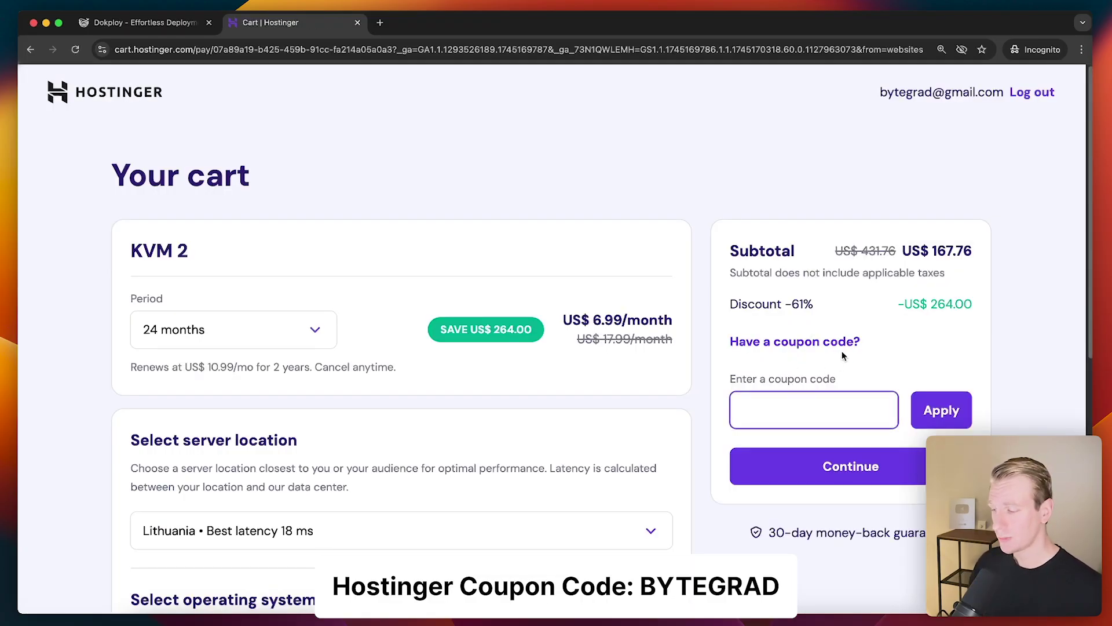
{"action": "type", "text": "BYTEGRAD"}
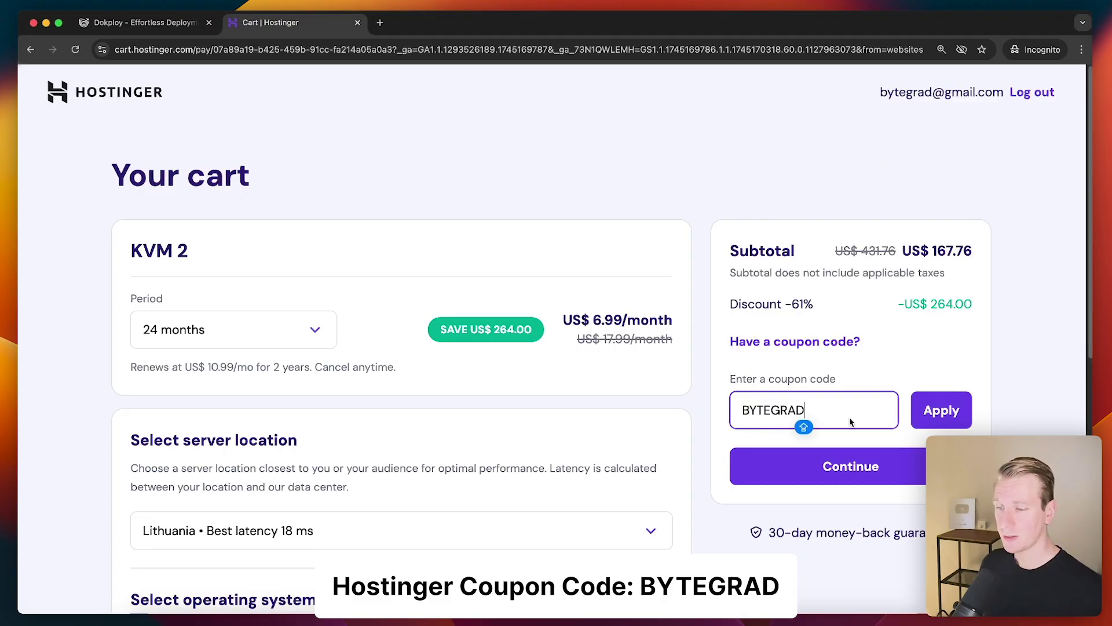
{"action": "left_click", "coordinate": [943, 410]}
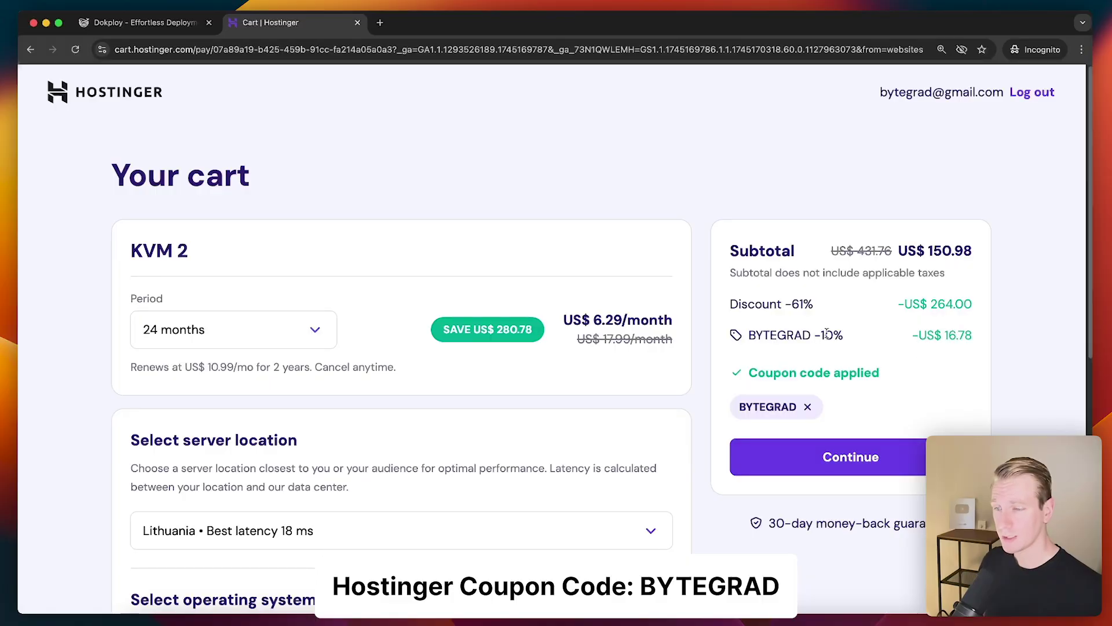
{"action": "left_click_drag", "start_coordinate": [749, 336], "coordinate": [817, 341]}
{"action": "left_click", "coordinate": [818, 341]}
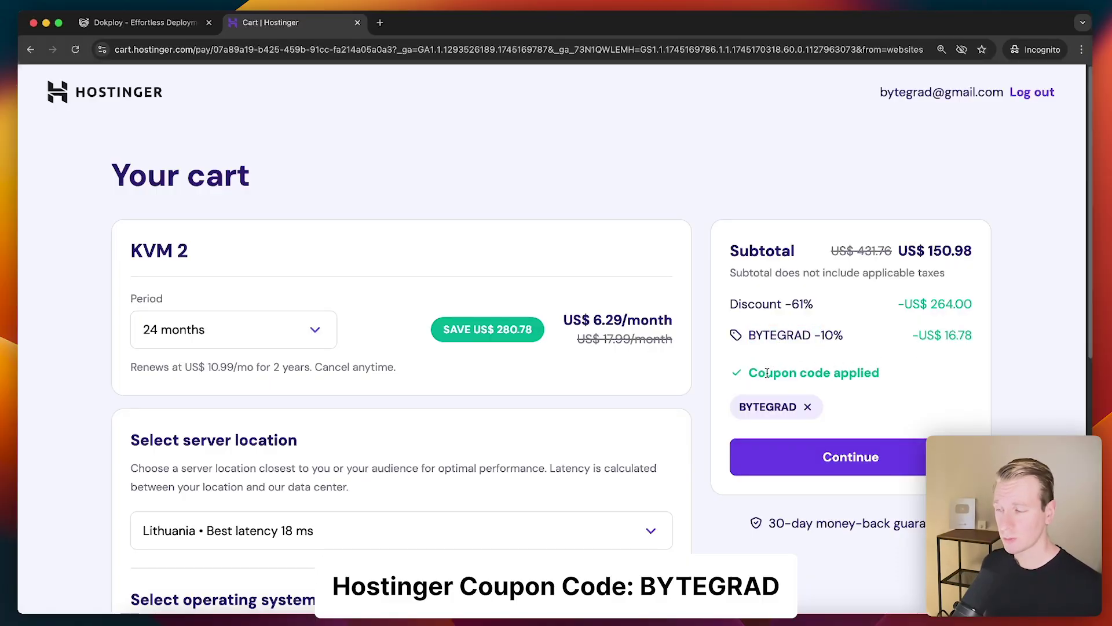
{"action": "scroll", "coordinate": [504, 392], "scroll_direction": "down", "scroll_amount": 5}
{"action": "scroll", "coordinate": [296, 290], "scroll_direction": "down", "scroll_amount": 2}
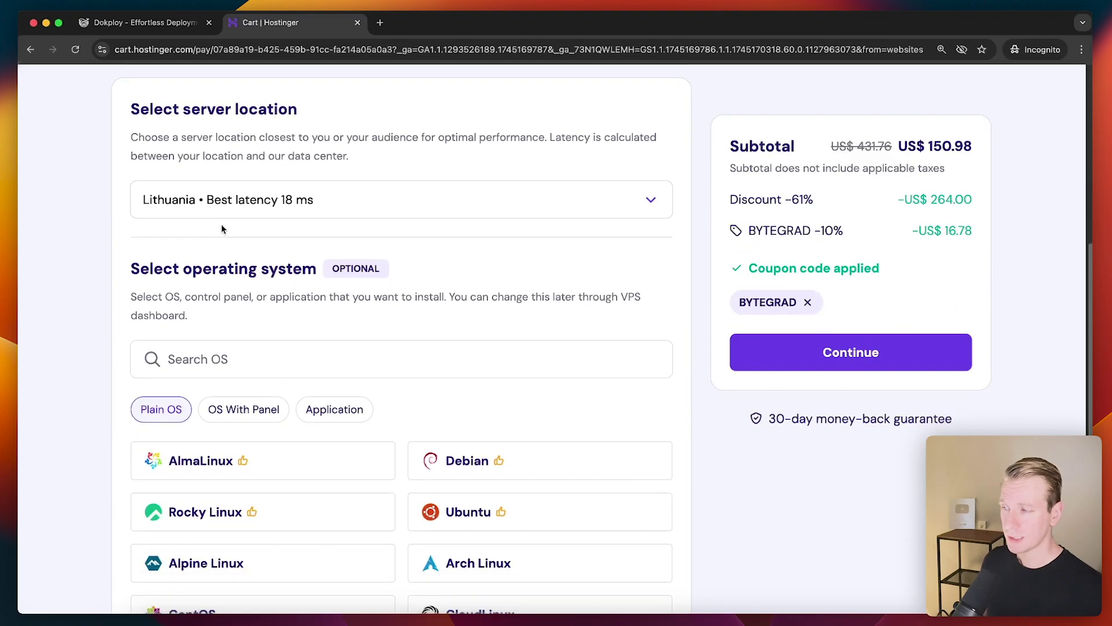
{"action": "scroll", "coordinate": [229, 284], "scroll_direction": "down", "scroll_amount": 2}
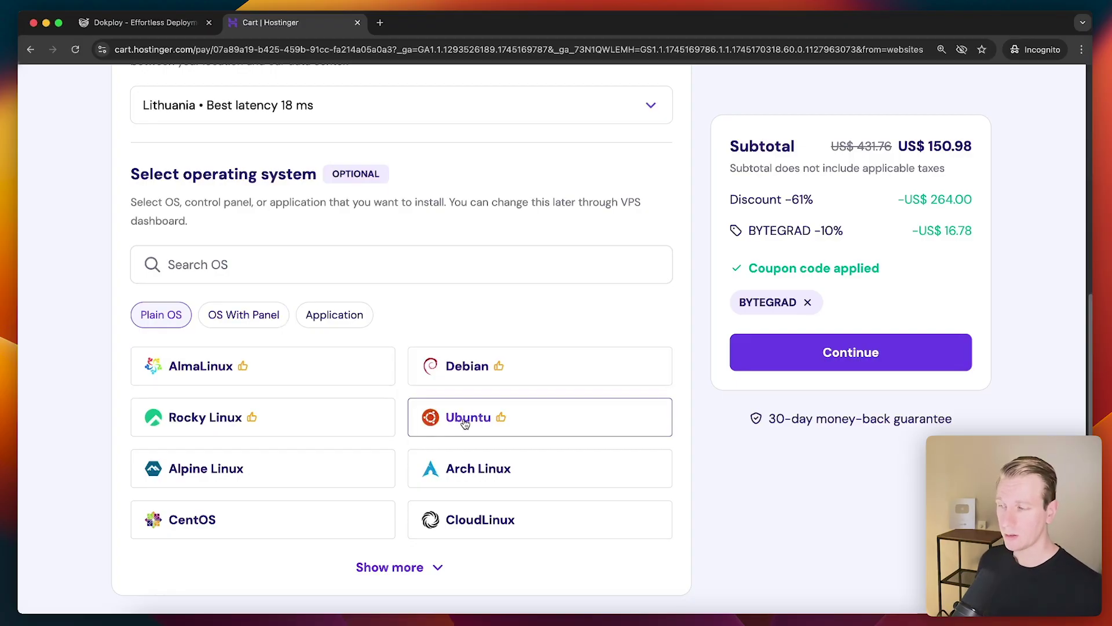
Search the OS With Panel list for DOKP, coolify and ollama
{"action": "left_click", "coordinate": [238, 319]}
{"action": "left_click", "coordinate": [250, 258]}
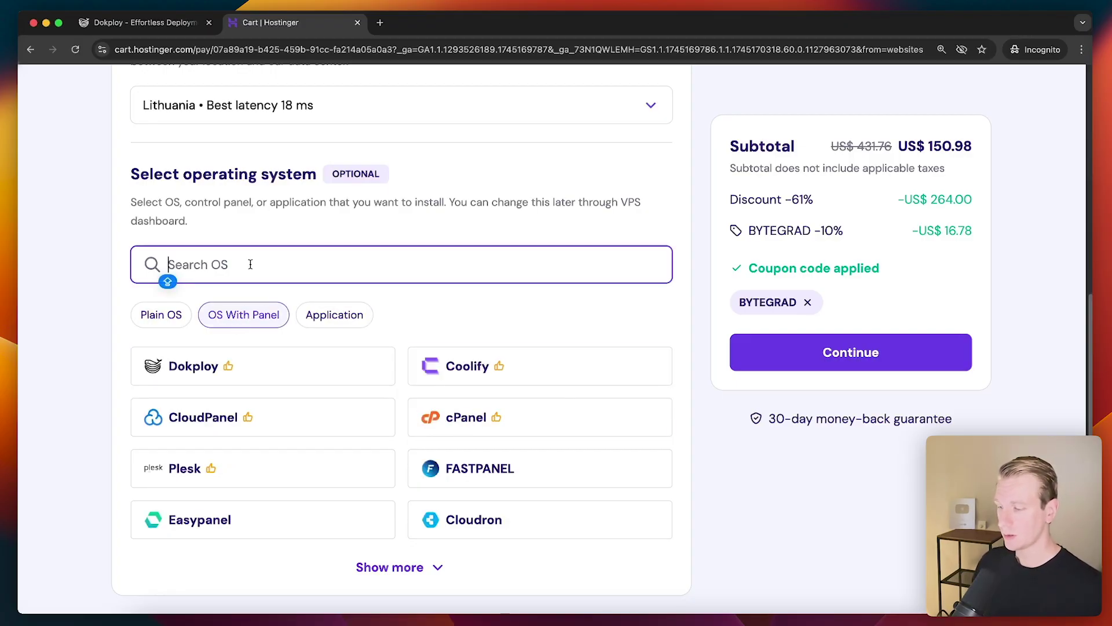
{"action": "type", "text": "DOKP"}
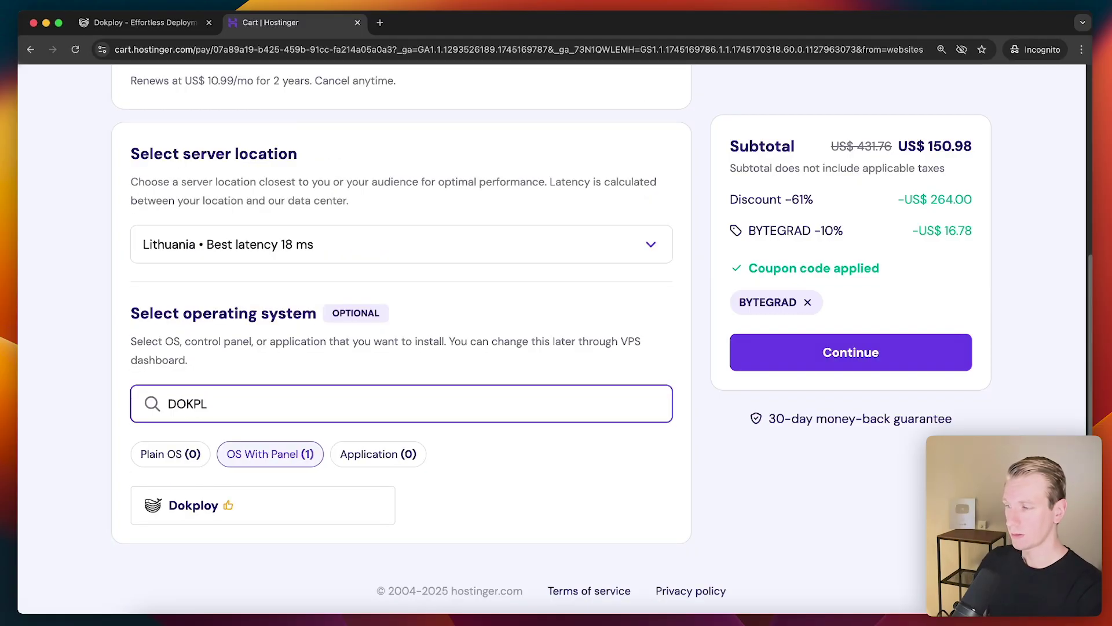
{"action": "double_click", "coordinate": [251, 405]}
{"action": "type", "text": "cooli"}
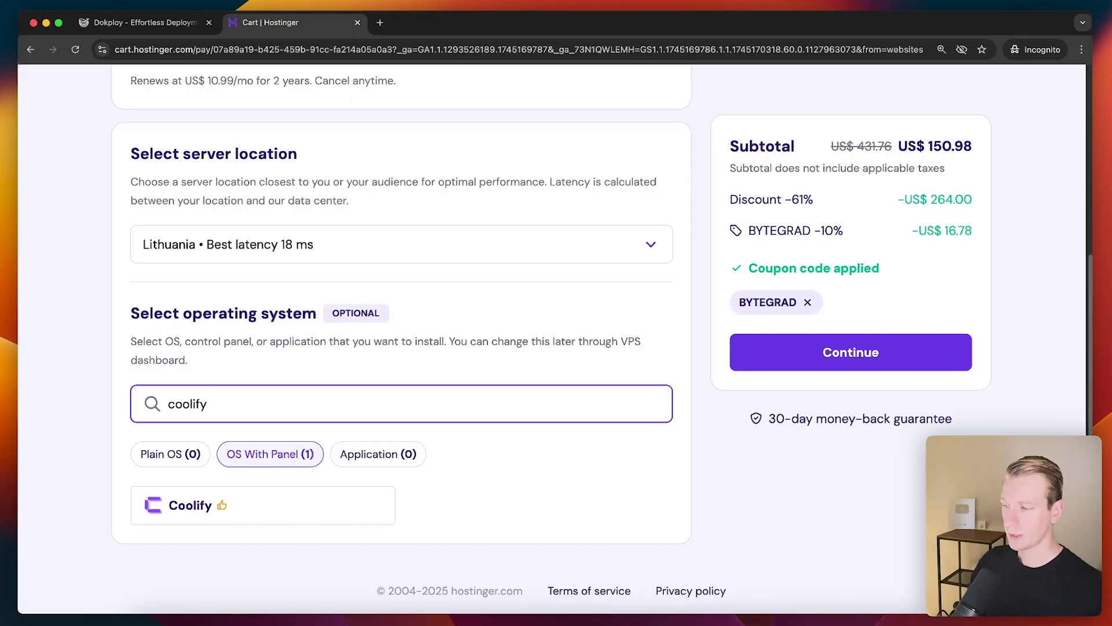
{"action": "type", "text": "fy"}
{"action": "key", "text": "alt+BackSpace"}
{"action": "type", "text": "ollama"}
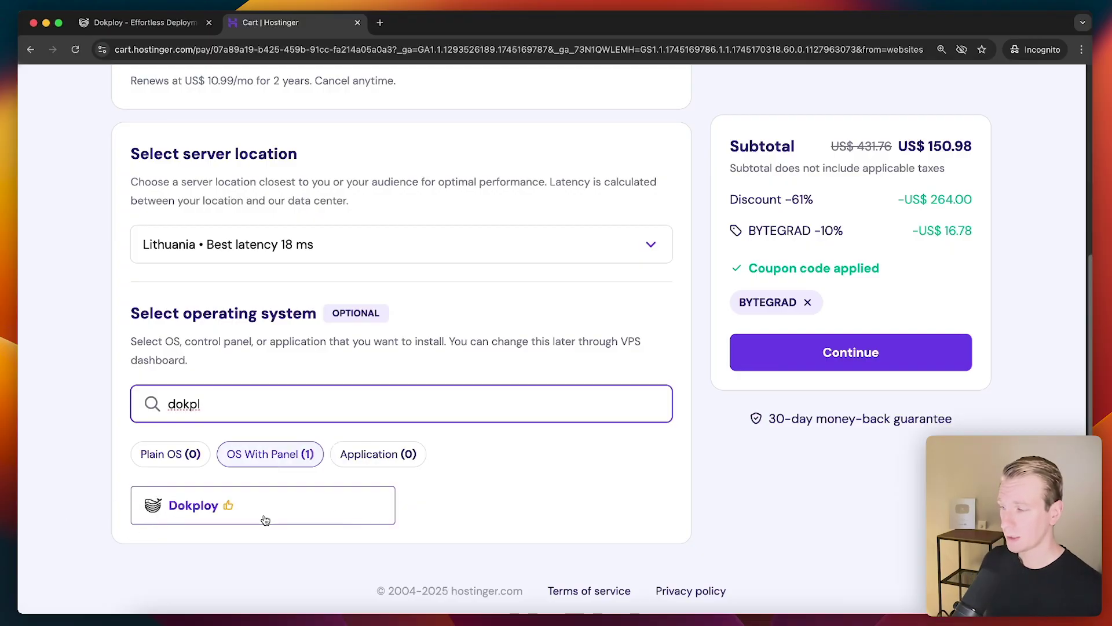
Review Dokploy's install command, confirm Dokploy as the operating system, and continue
{"action": "left_click", "coordinate": [263, 519]}
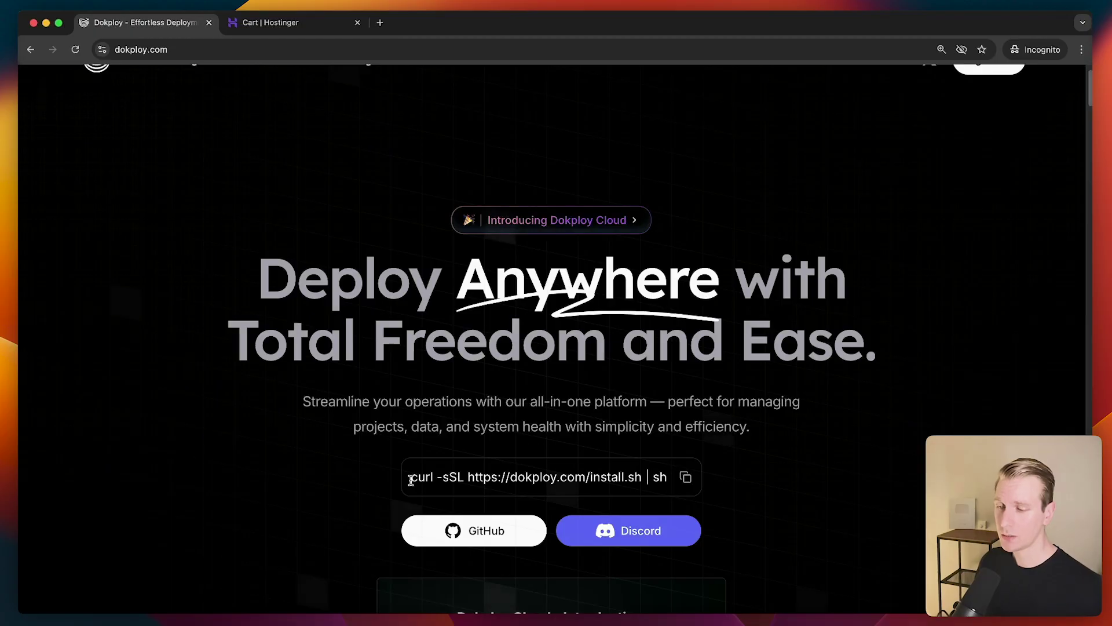
{"action": "left_click_drag", "start_coordinate": [410, 479], "coordinate": [650, 476]}
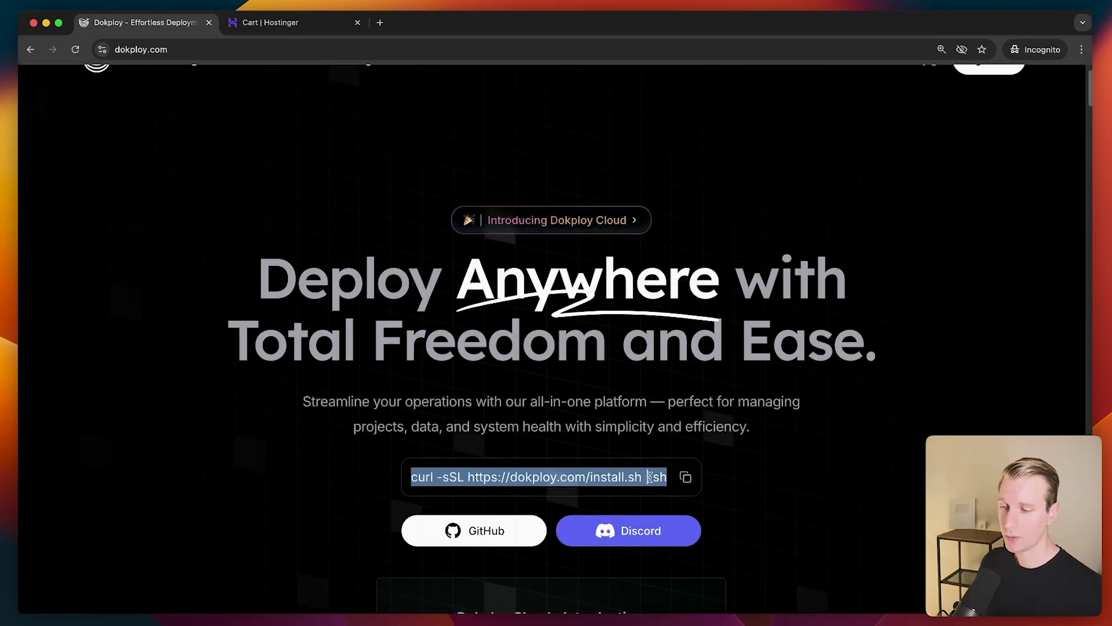
{"action": "left_click", "coordinate": [650, 476]}
{"action": "key", "text": "ctrl+Tab"}
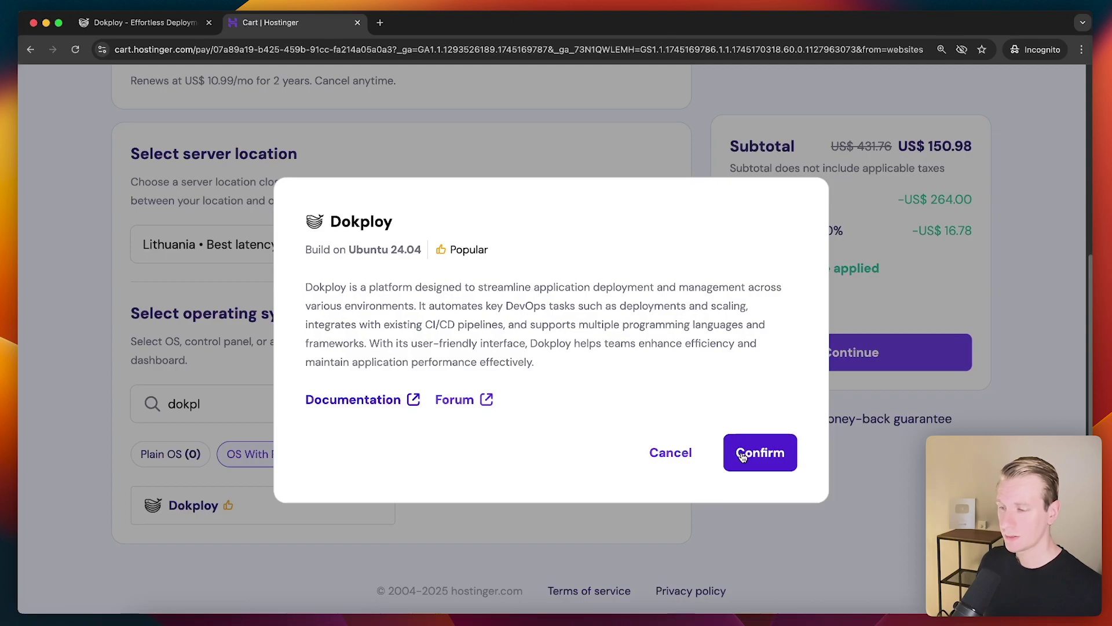
{"action": "left_click", "coordinate": [745, 457]}
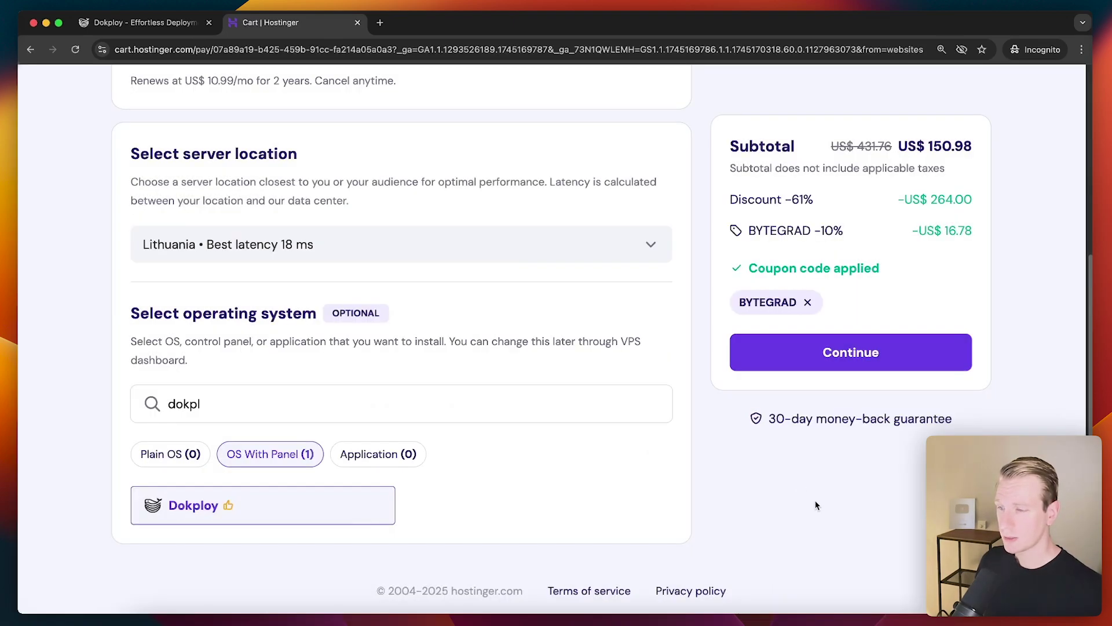
{"action": "left_click", "coordinate": [838, 353]}
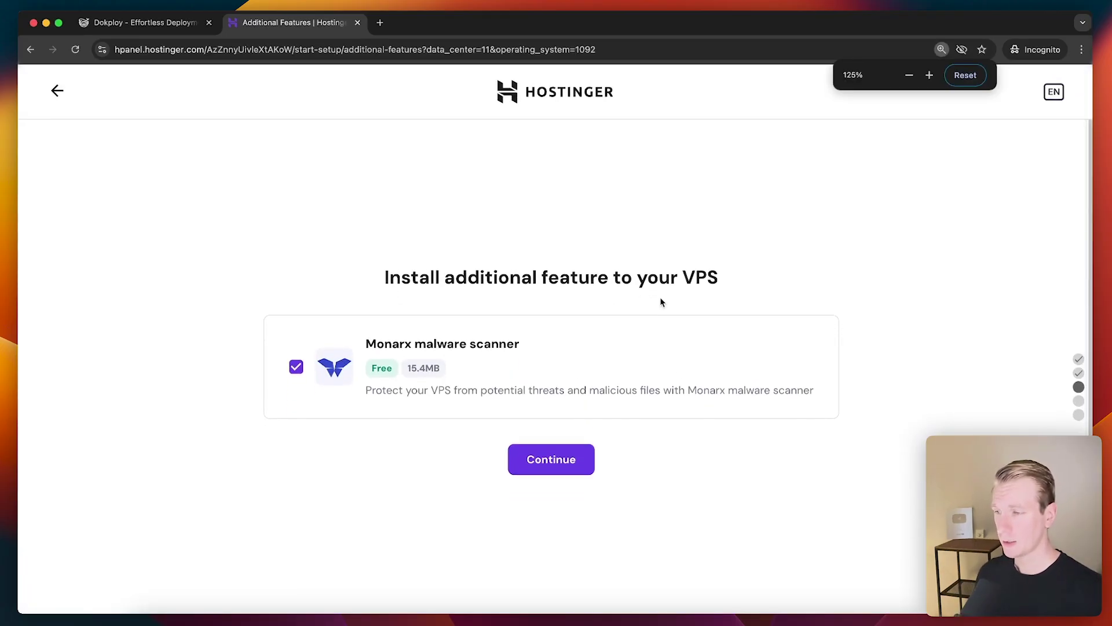
Keep the free Monarx scanner, set the root password, and finish the VPS setup
{"action": "left_click", "coordinate": [569, 435]}
{"action": "left_click", "coordinate": [501, 276]}
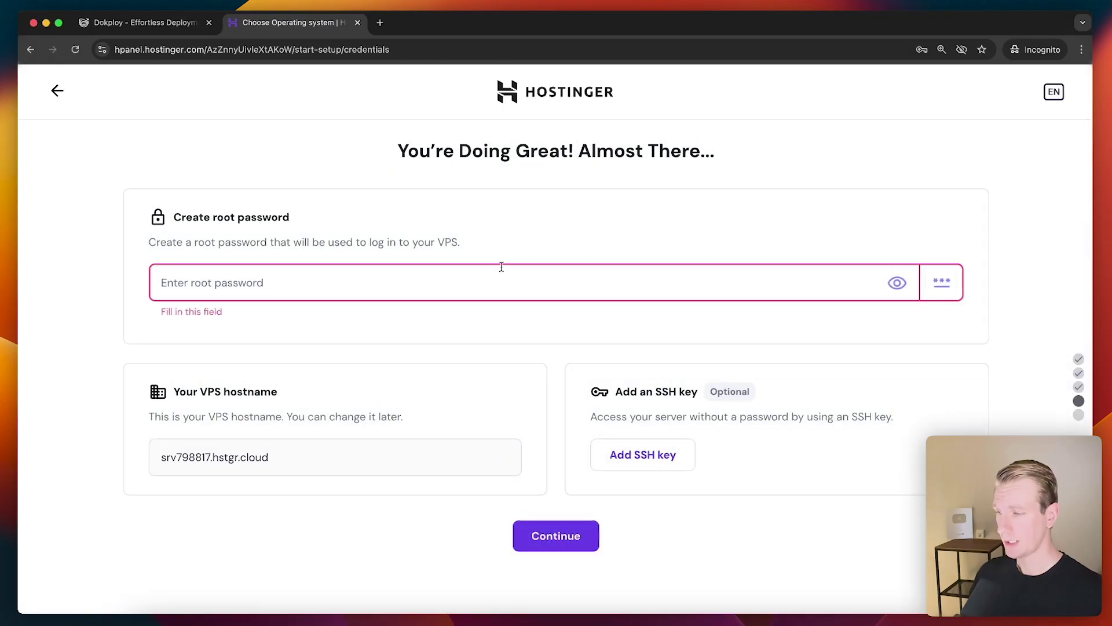
{"action": "key", "text": "super+equal"}
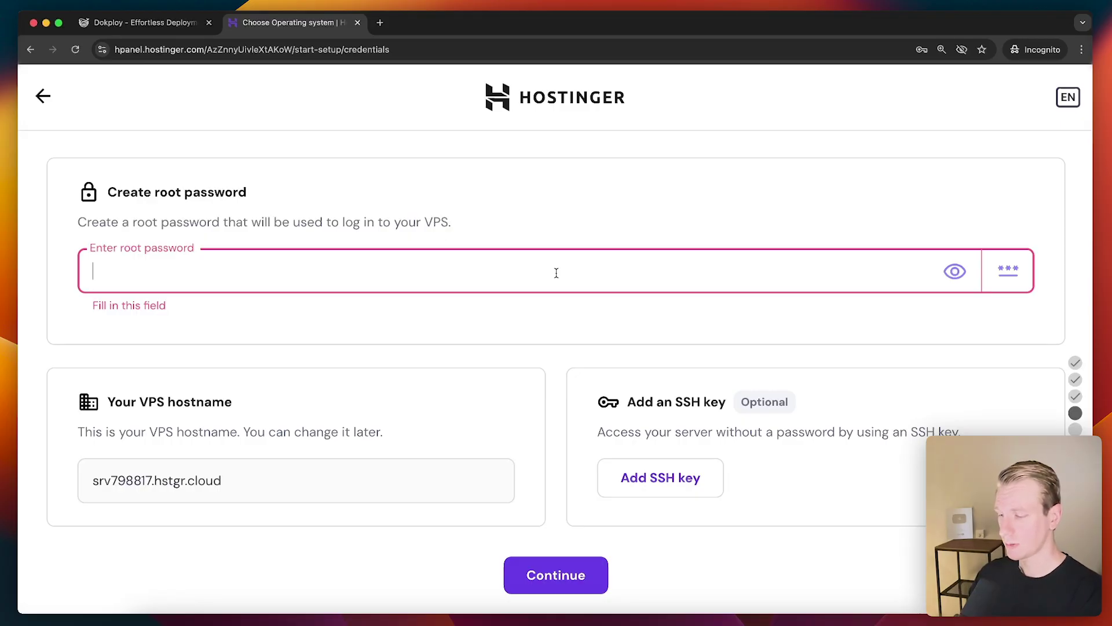
{"action": "type", "text": "Aa"}
{"action": "key", "text": "ctrl+v"}
{"action": "left_click", "coordinate": [516, 402]}
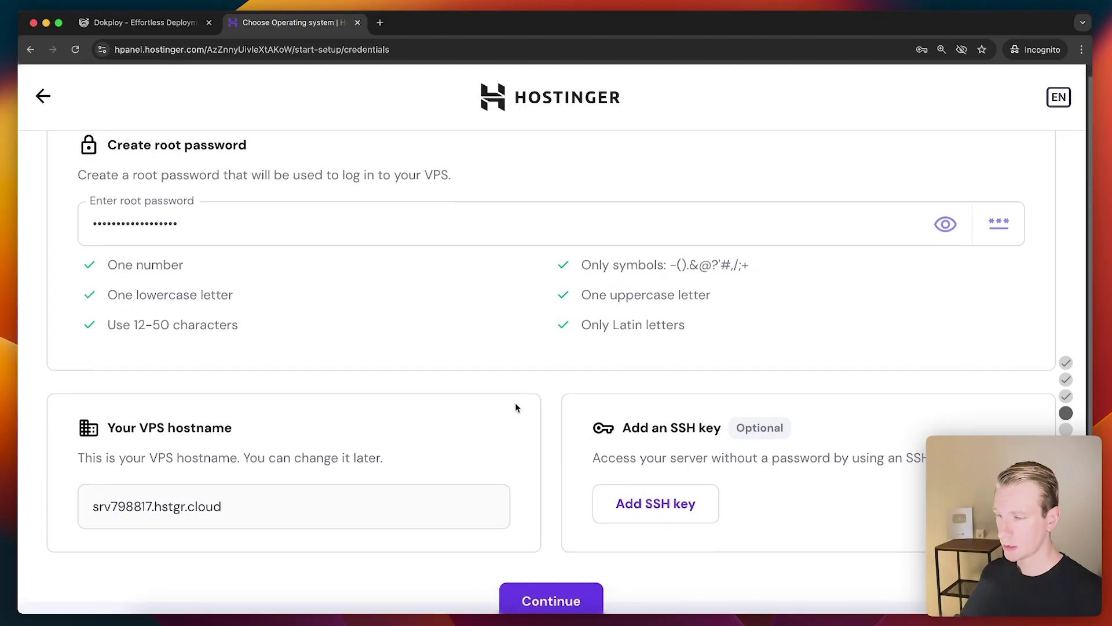
{"action": "left_click", "coordinate": [559, 595]}
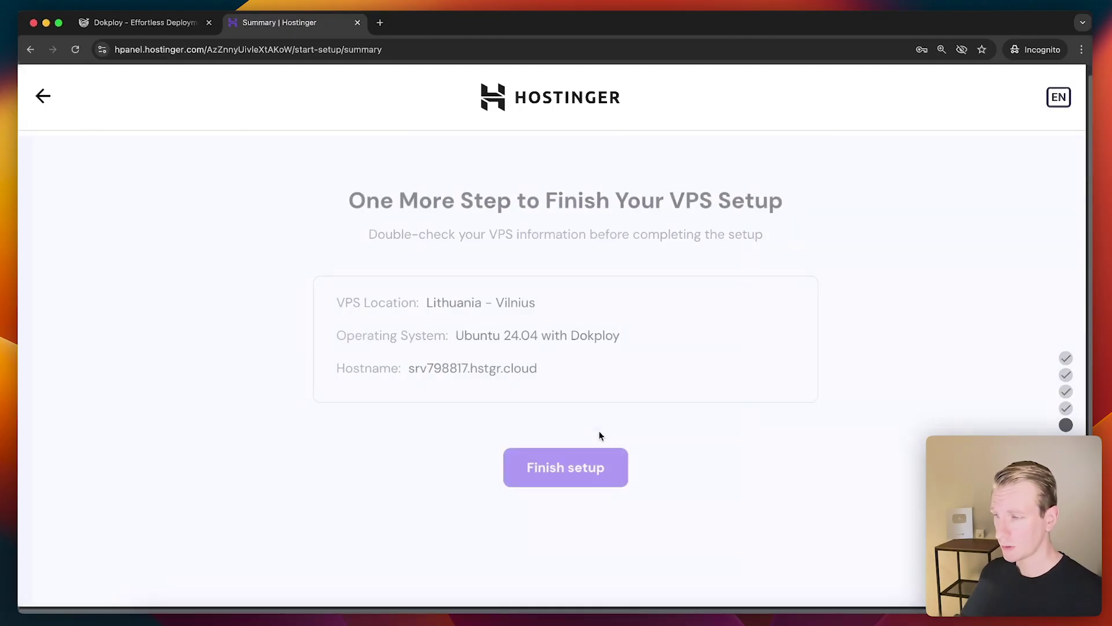
{"action": "left_click", "coordinate": [586, 475]}
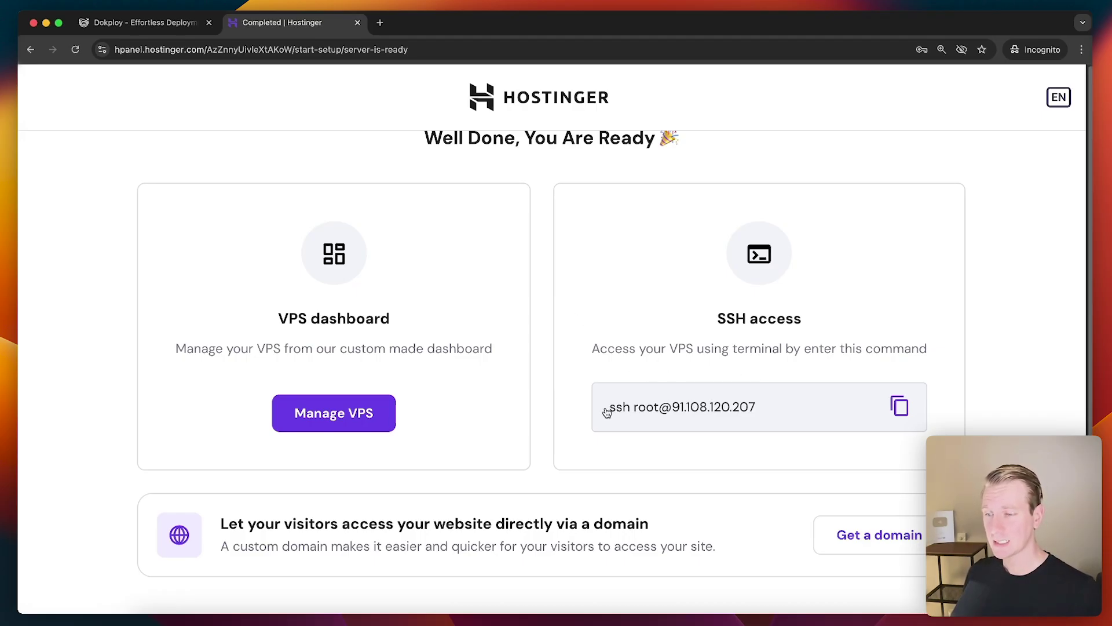
{"action": "left_click_drag", "start_coordinate": [606, 412], "coordinate": [755, 440]}
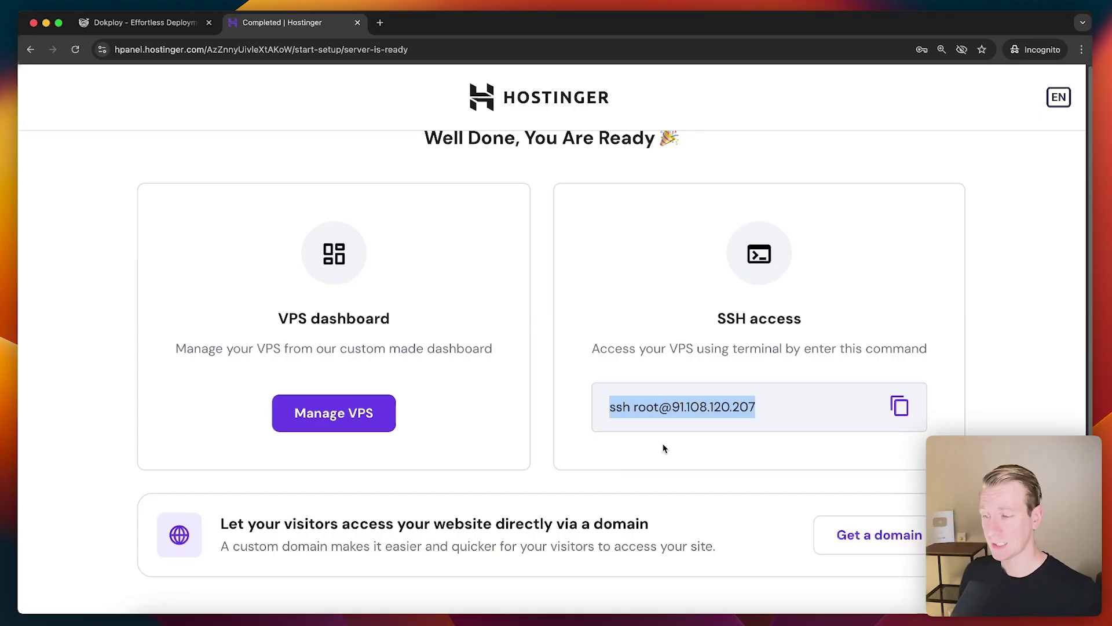
{"action": "left_click", "coordinate": [634, 435]}
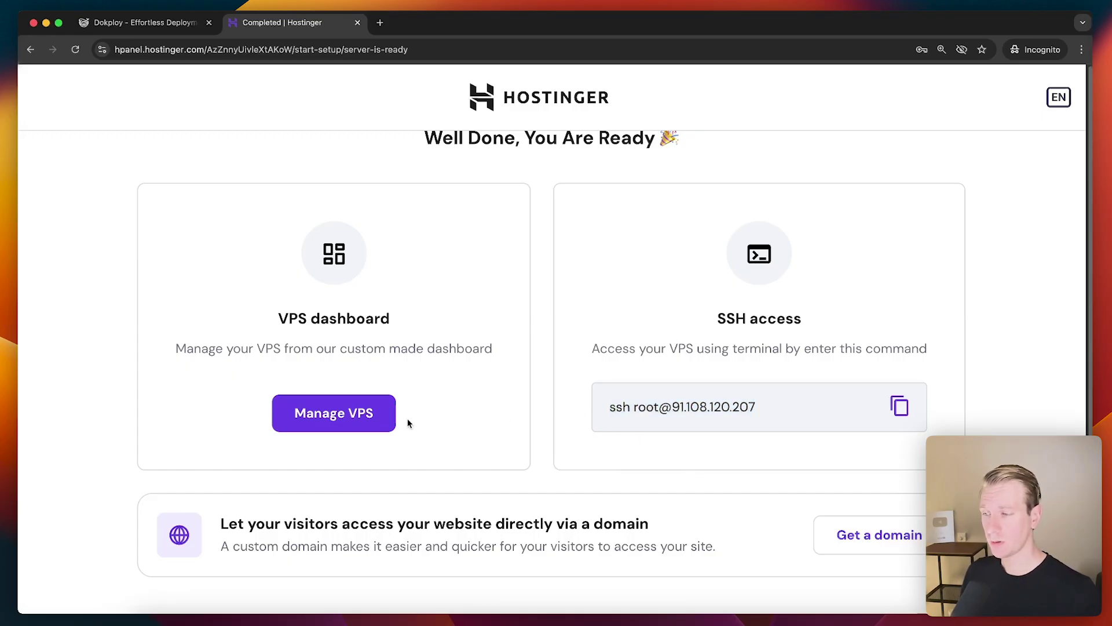
{"action": "left_click", "coordinate": [370, 415]}
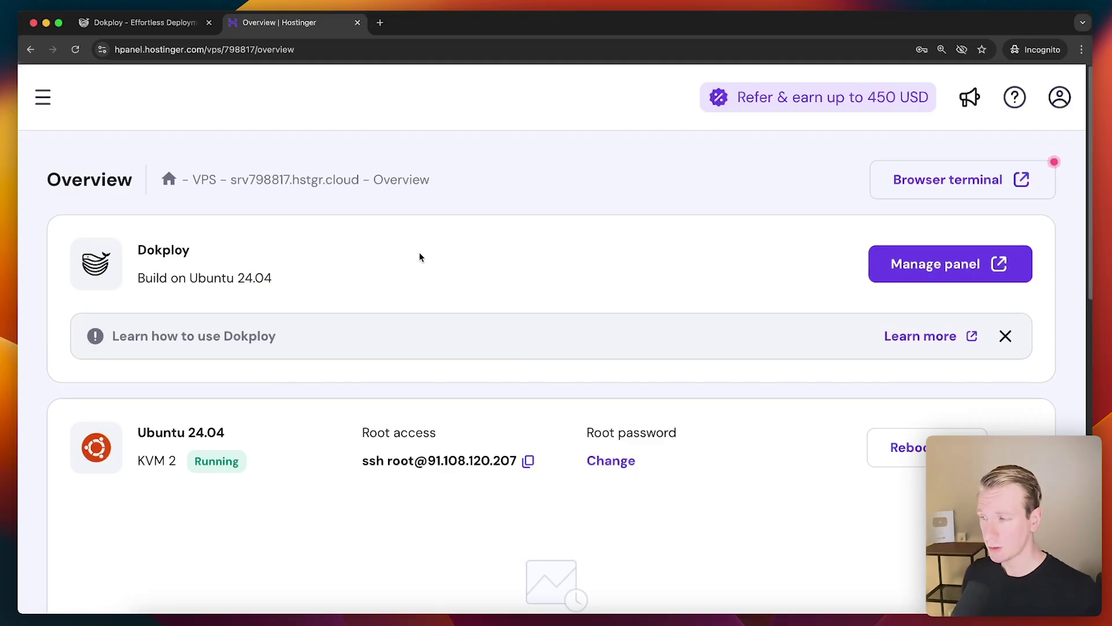
{"action": "scroll", "coordinate": [563, 336], "scroll_direction": "down", "scroll_amount": 2}
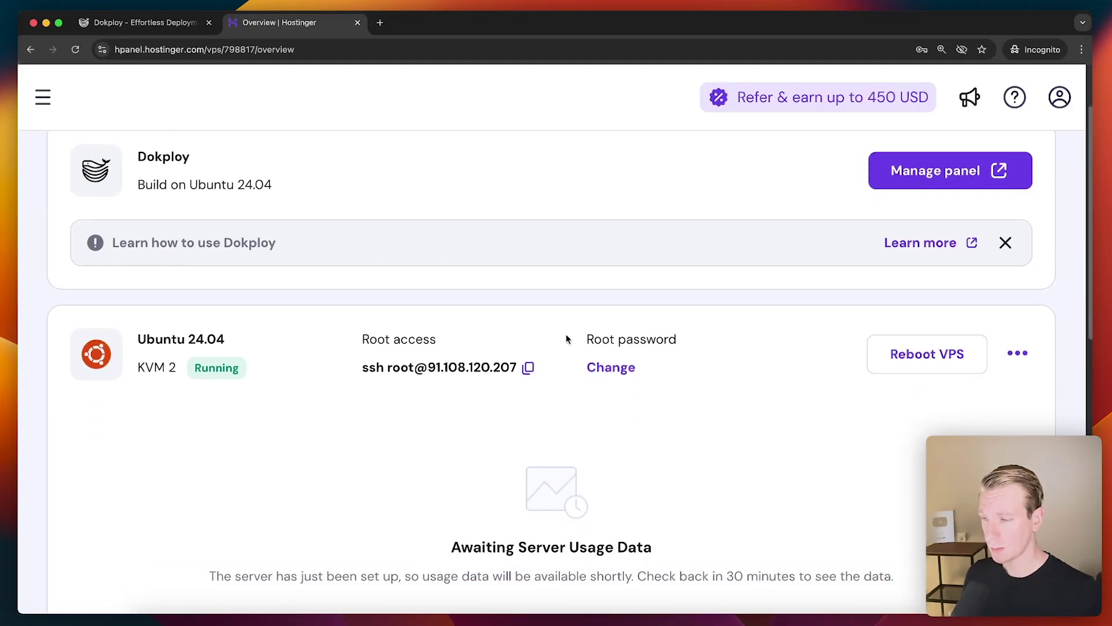
{"action": "scroll", "coordinate": [505, 491], "scroll_direction": "up", "scroll_amount": 2}
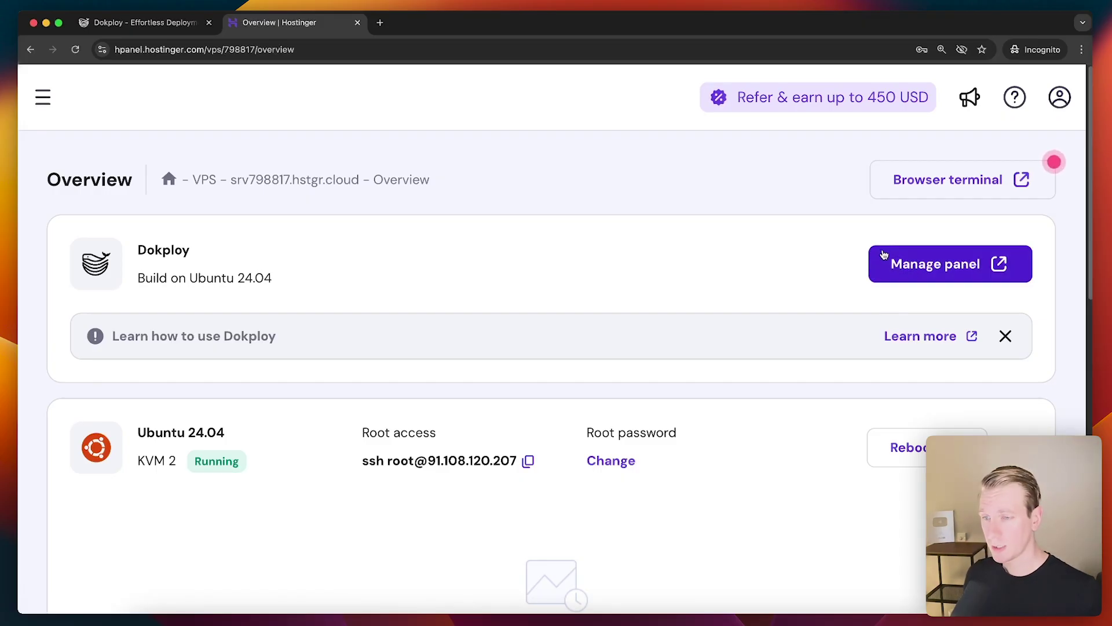
Open the server's Dokploy panel, proceeding past the insecure connection warning
{"action": "left_click", "coordinate": [928, 279]}
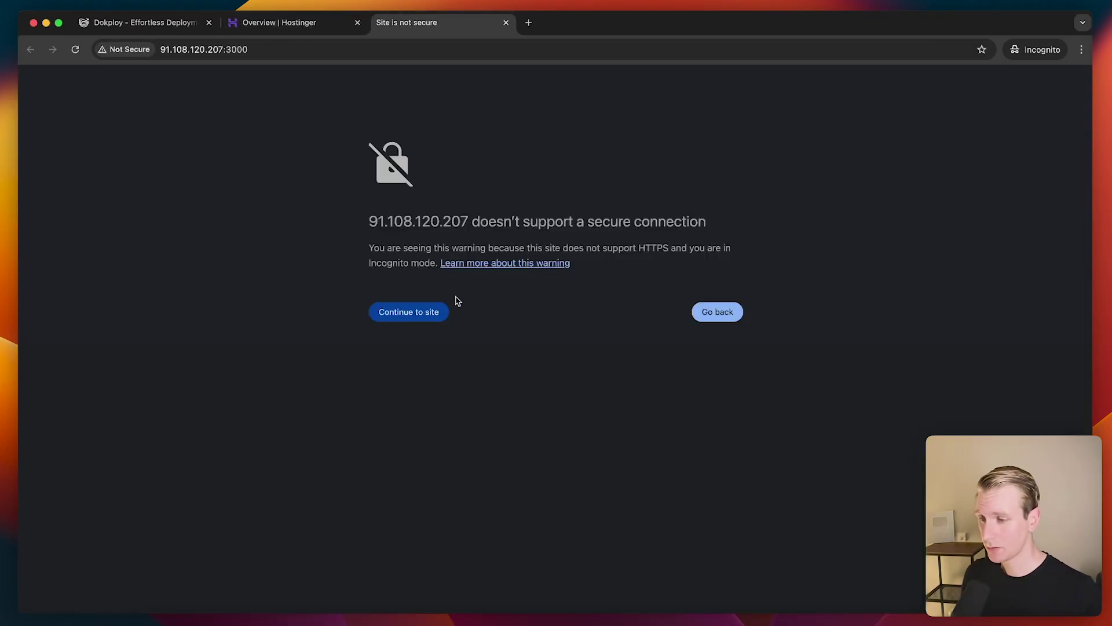
{"action": "key", "text": "super+plus"}
{"action": "key", "text": "super+plus"}
{"action": "left_click", "coordinate": [367, 355]}
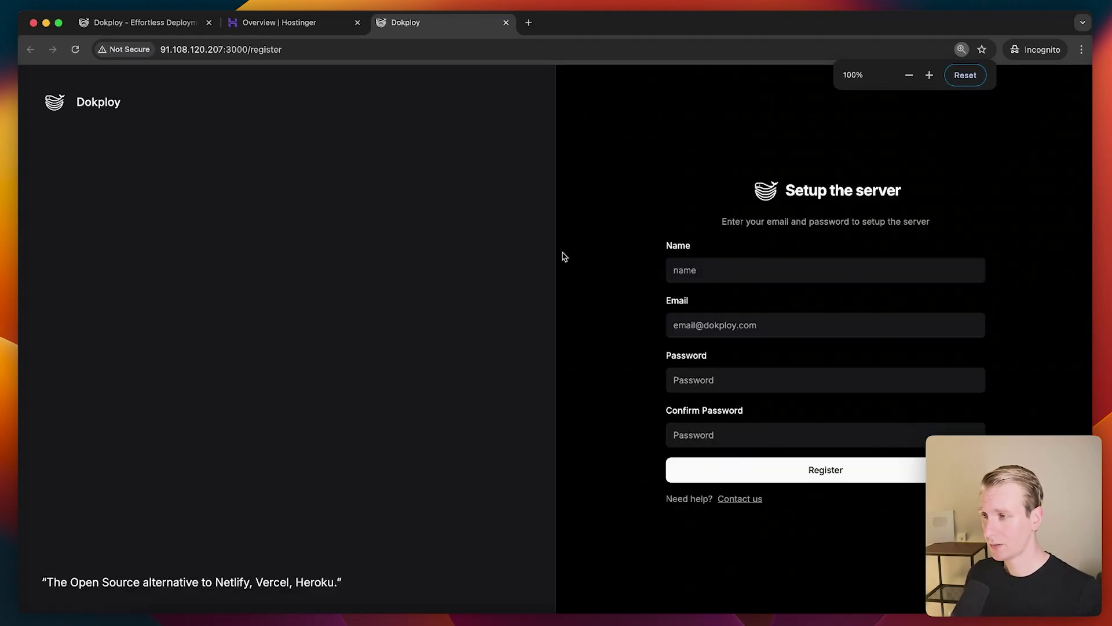
{"action": "key", "text": "super+plus"}
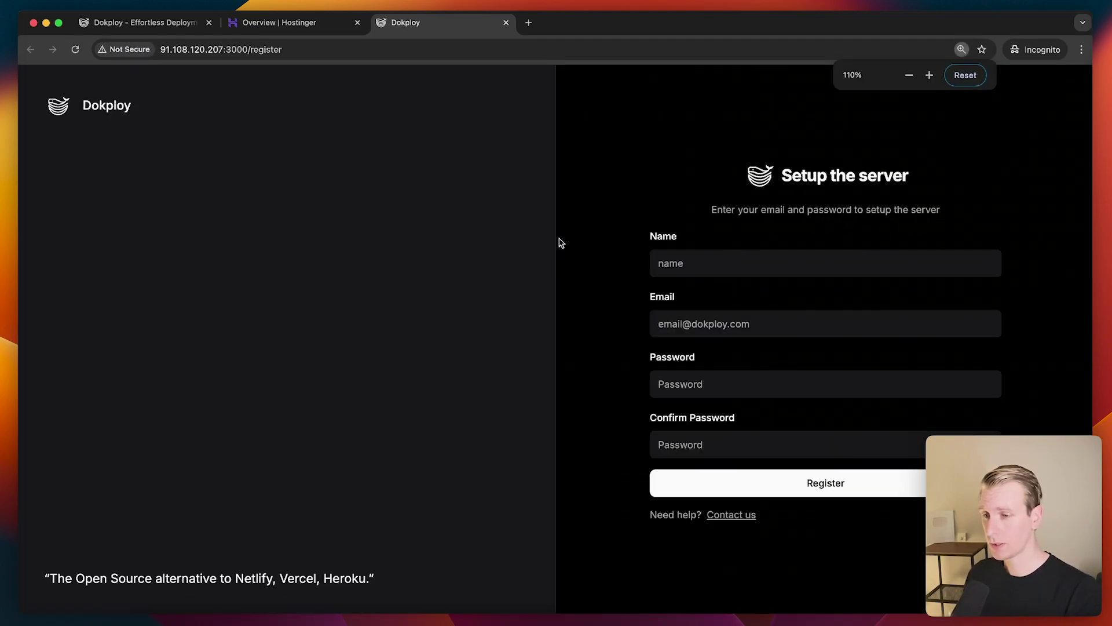
{"action": "key", "text": "super+plus"}
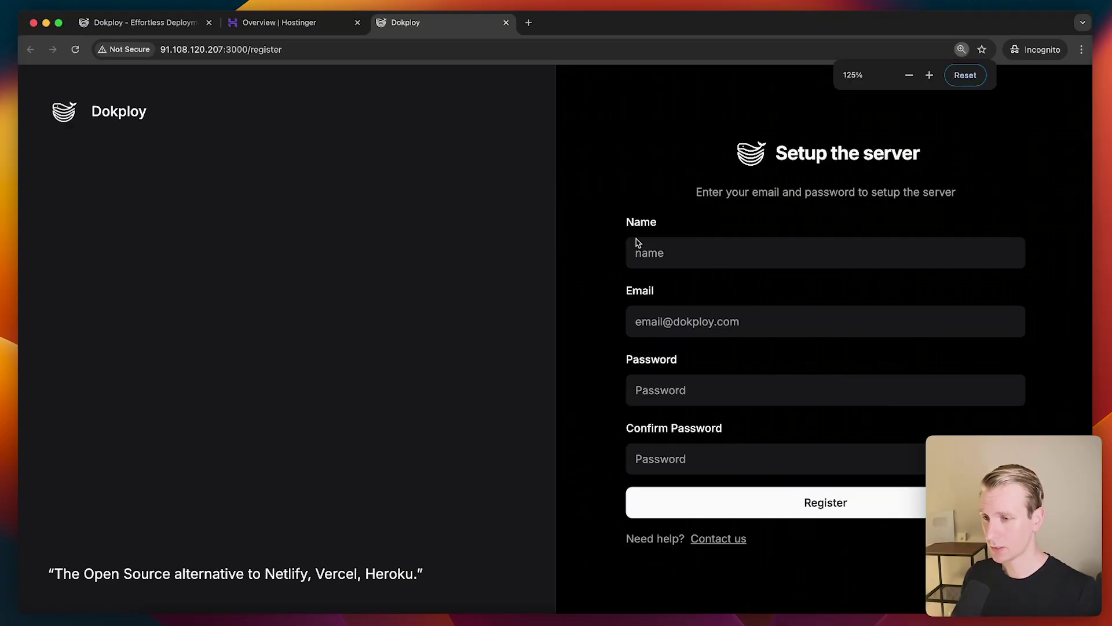
Register the Dokploy admin account with name, e-mail and password, then return to Hostinger
{"action": "left_click", "coordinate": [734, 253]}
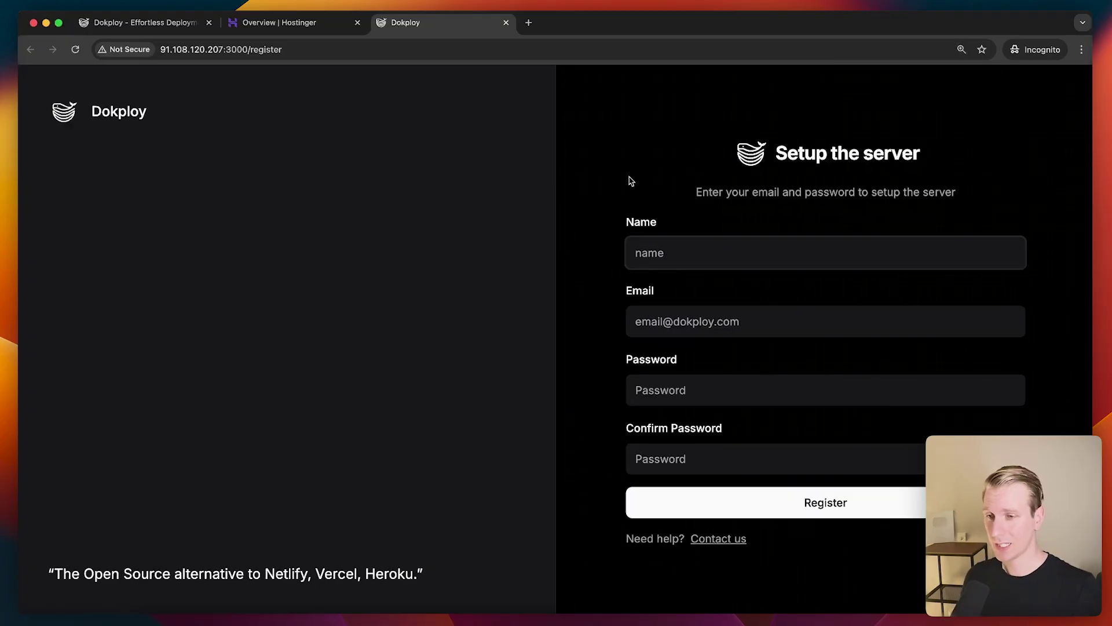
{"action": "type", "text": "su"}
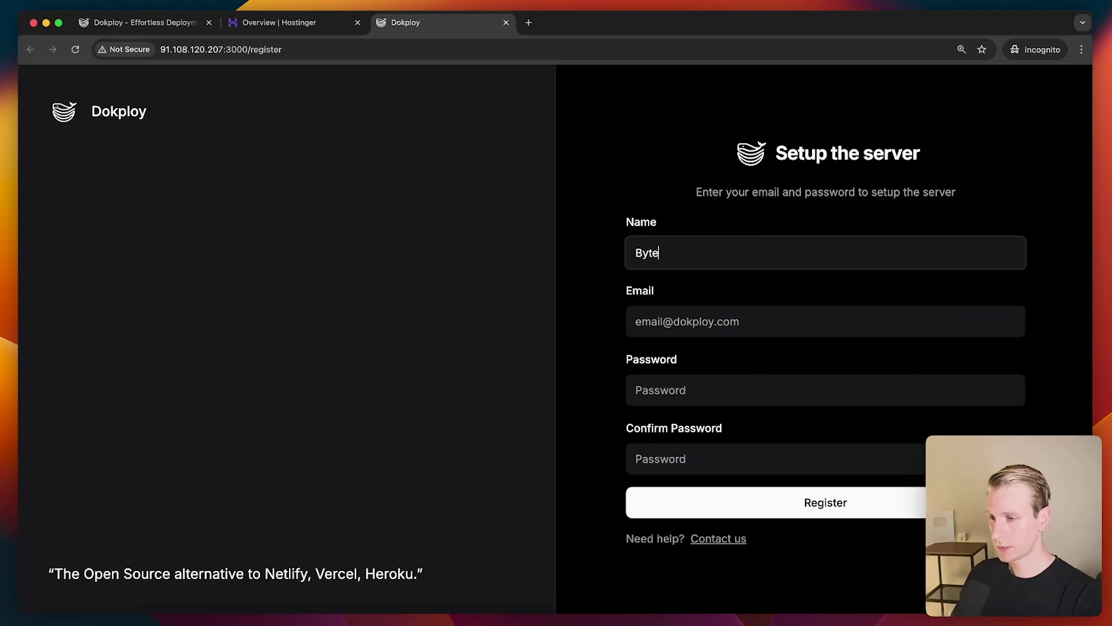
{"action": "key", "text": "Tab"}
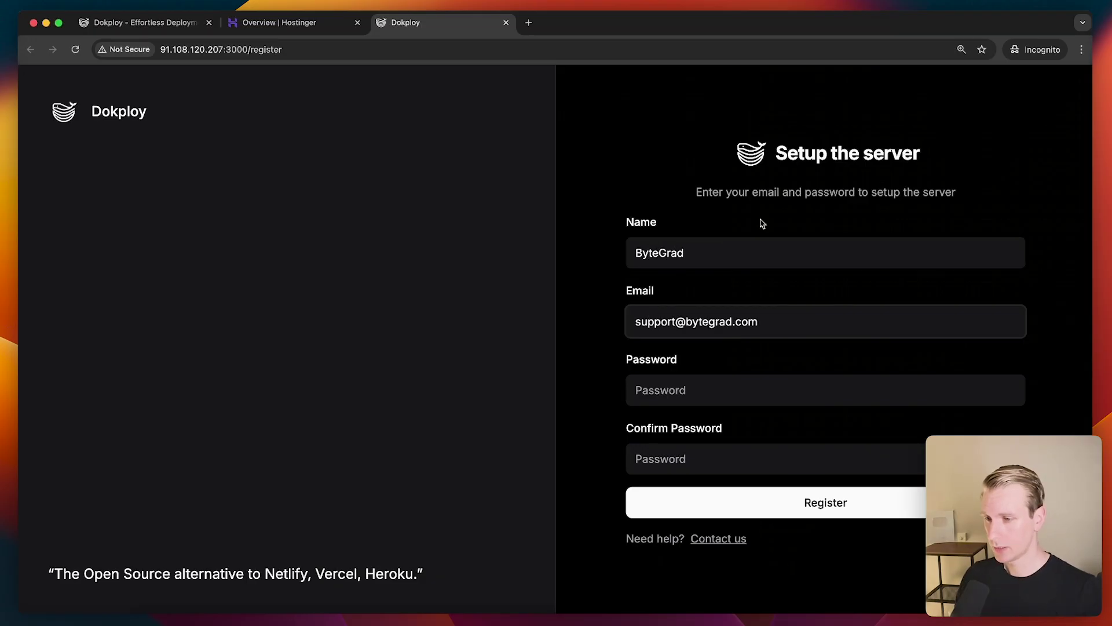
{"action": "key", "text": "Tab"}
{"action": "key", "text": "super+v"}
{"action": "left_click", "coordinate": [736, 459]}
{"action": "key", "text": "super+v"}
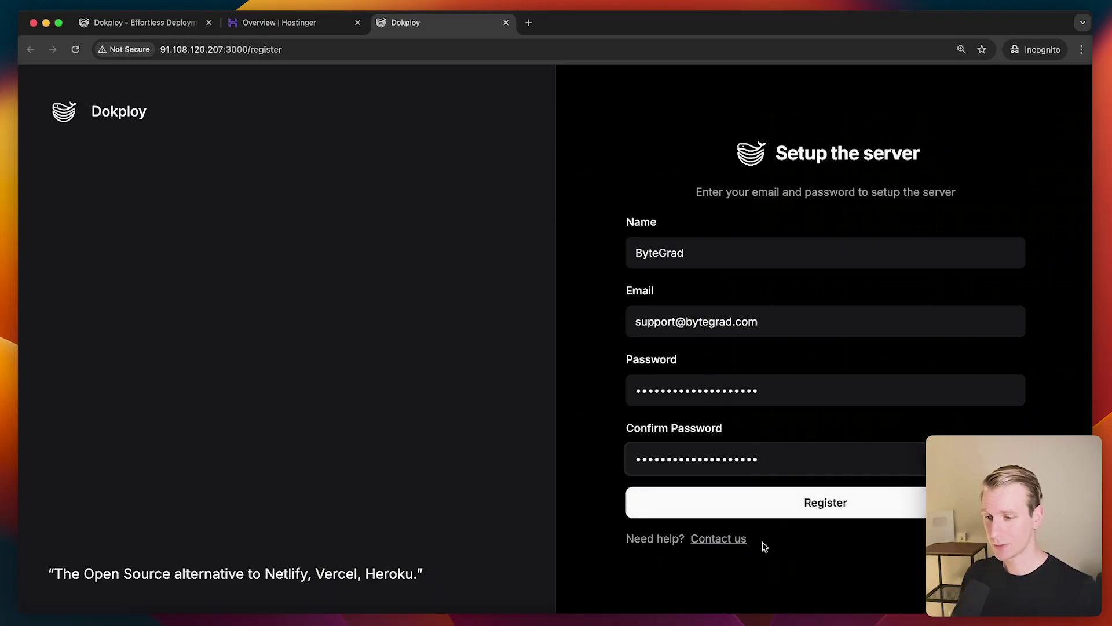
{"action": "left_click", "coordinate": [800, 512]}
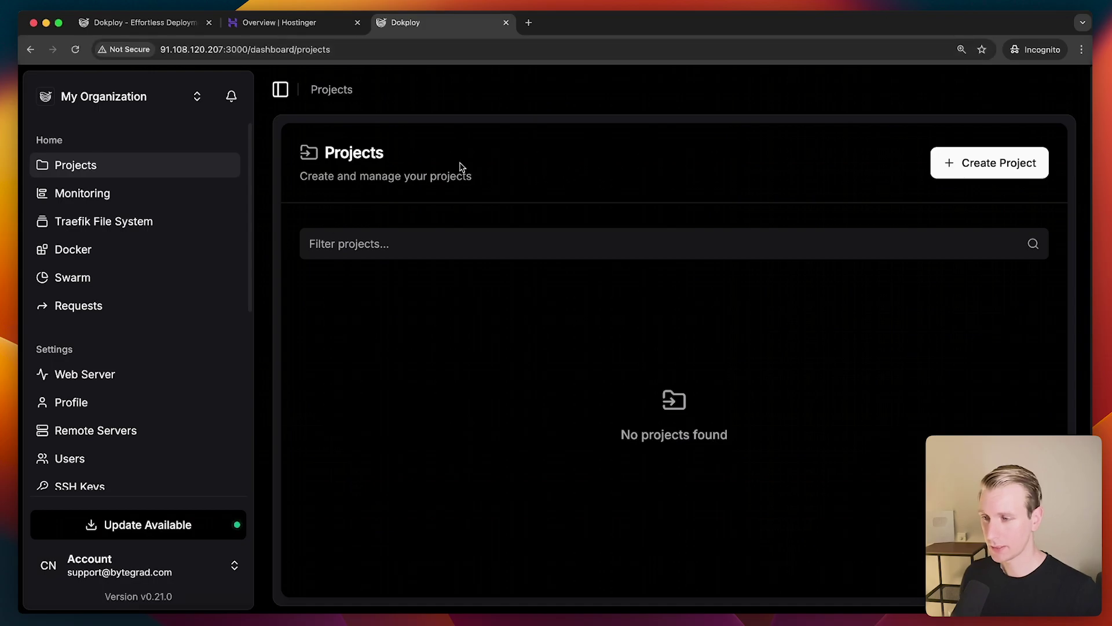
{"action": "left_click", "coordinate": [286, 25]}
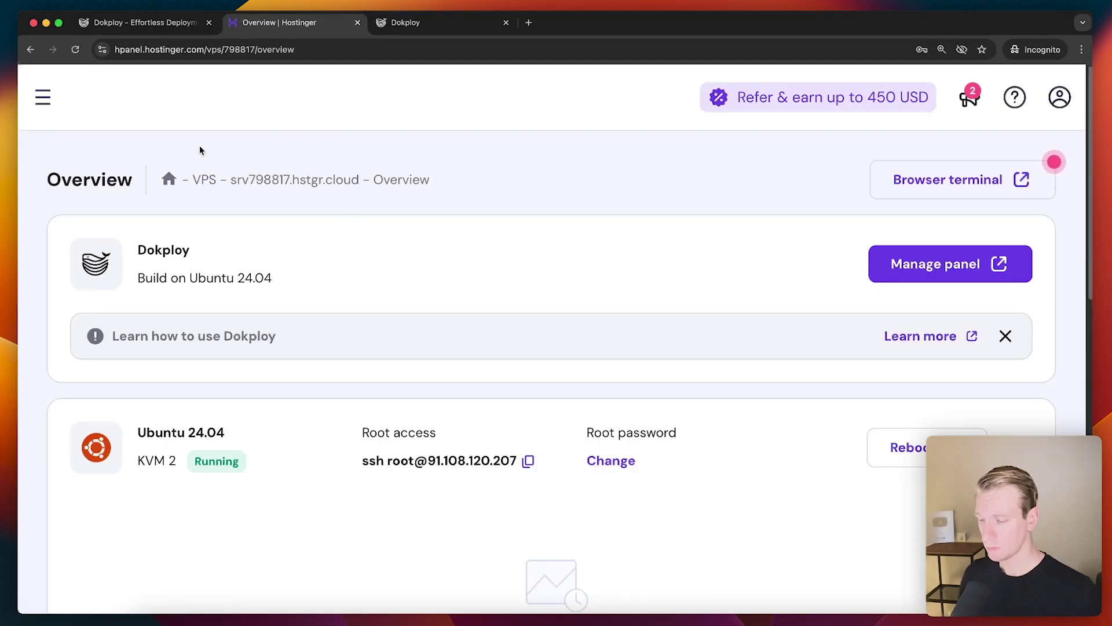
Open bytegradcourses.com's DNS records from the domain portfolio and draft an A record named admin
{"action": "key", "text": "super+minus"}
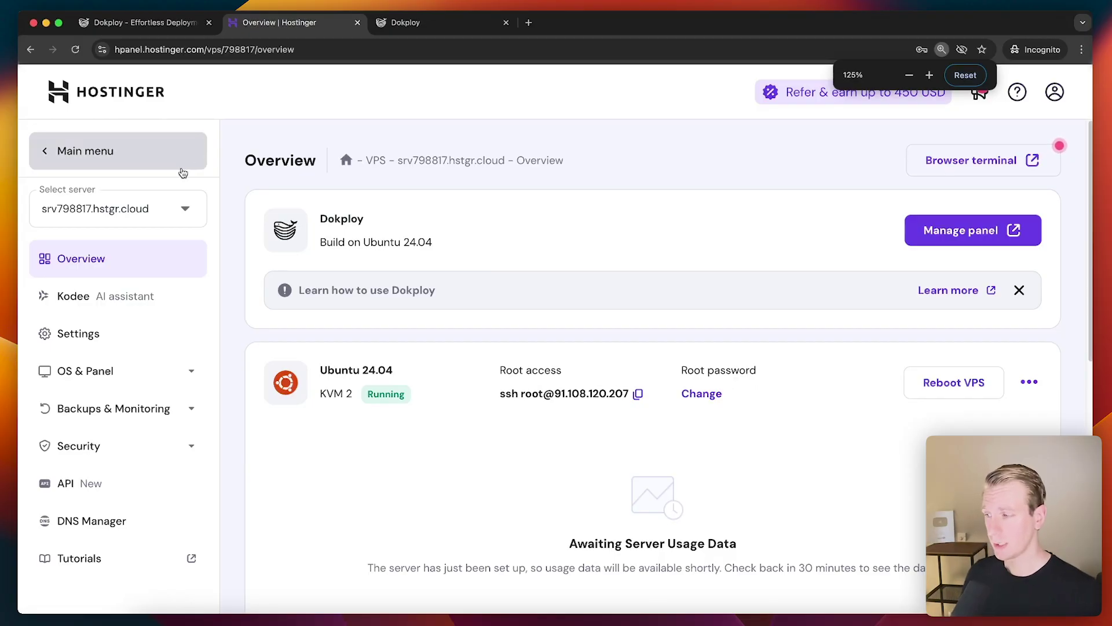
{"action": "left_click", "coordinate": [96, 163]}
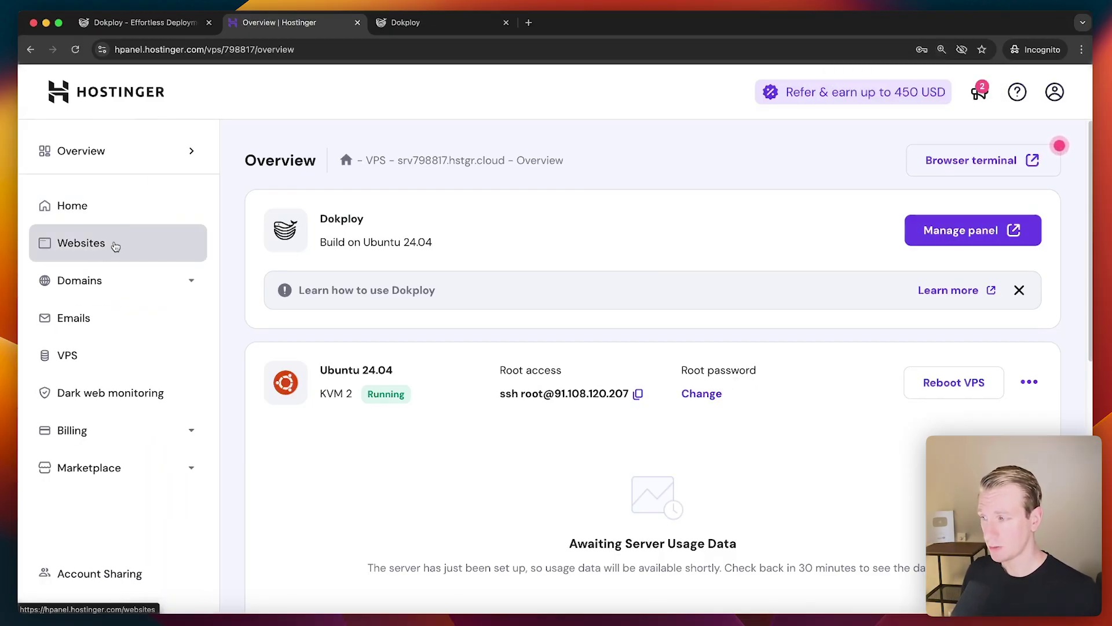
{"action": "left_click", "coordinate": [161, 237]}
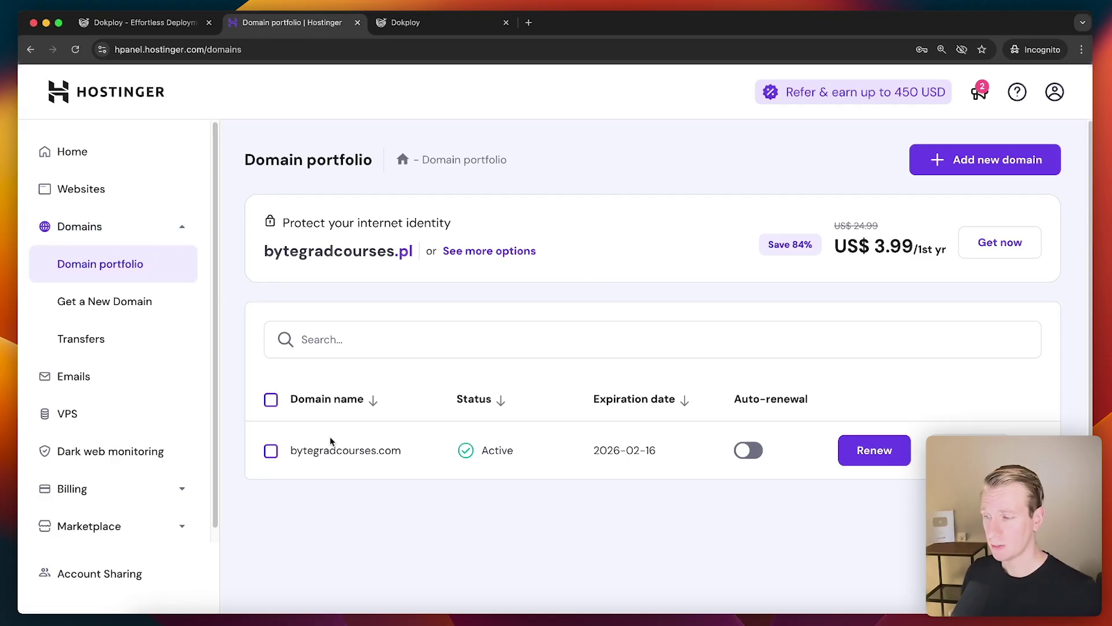
{"action": "left_click", "coordinate": [340, 451]}
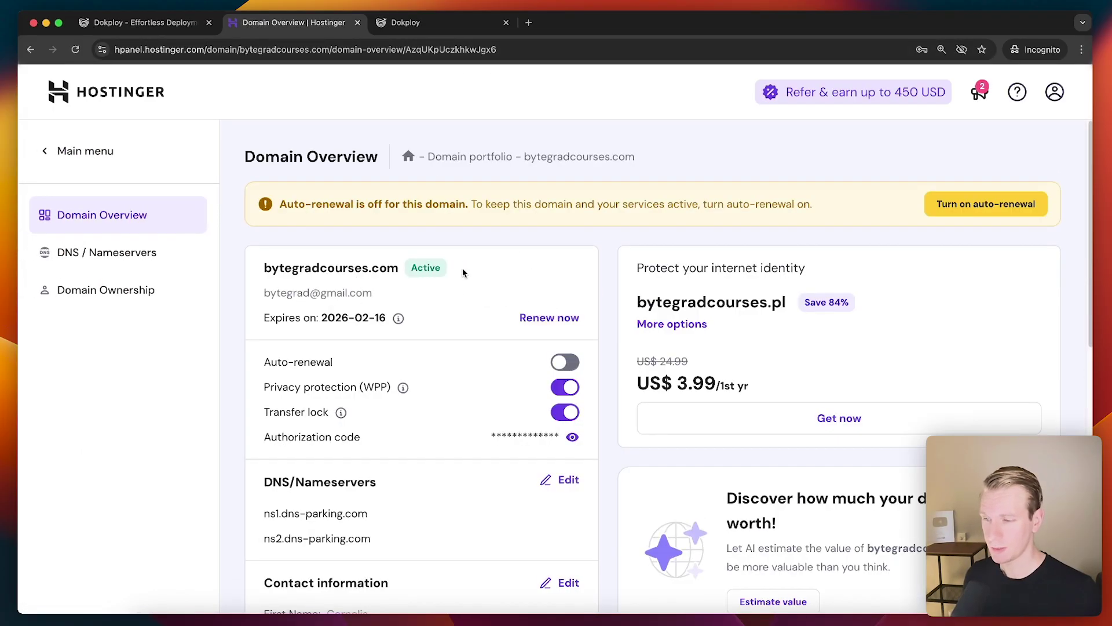
{"action": "left_click", "coordinate": [145, 255]}
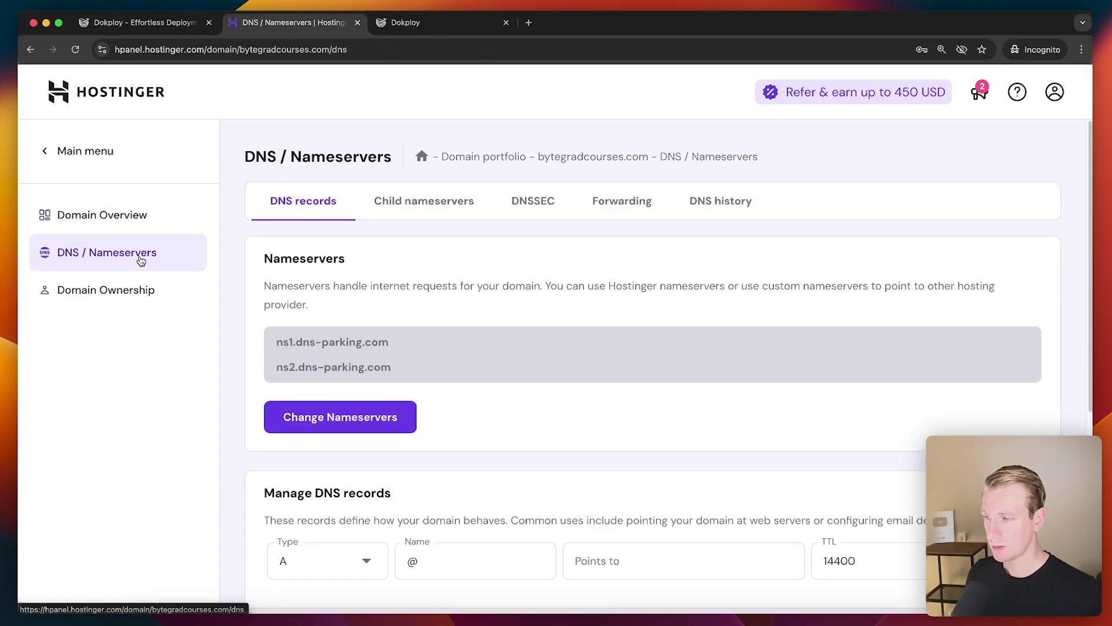
{"action": "scroll", "coordinate": [486, 352], "scroll_direction": "down", "scroll_amount": 3}
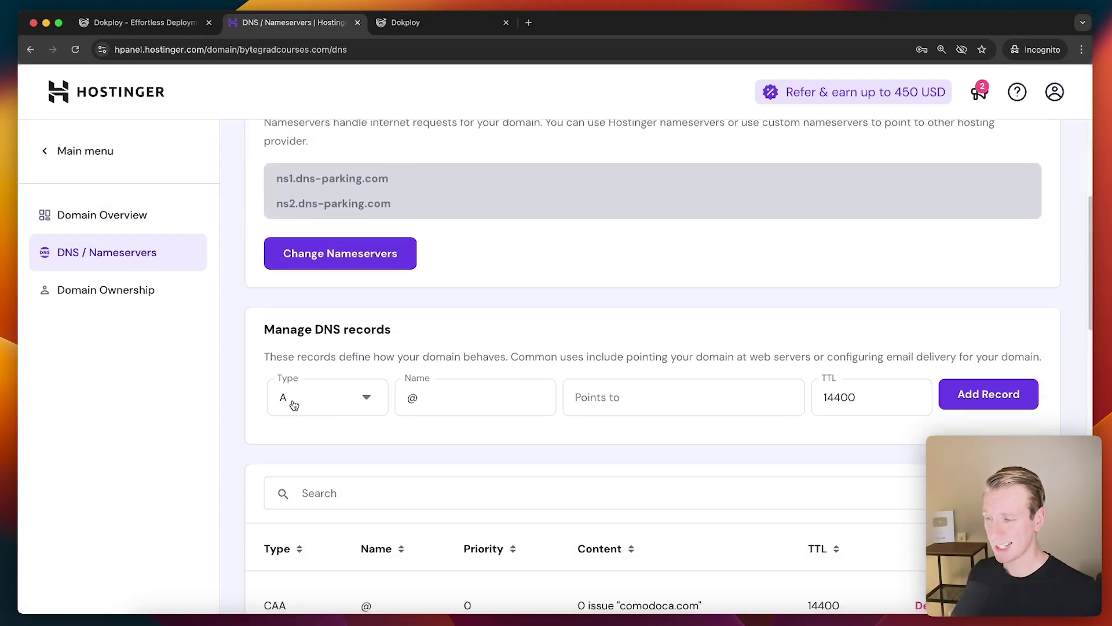
{"action": "double_click", "coordinate": [413, 397]}
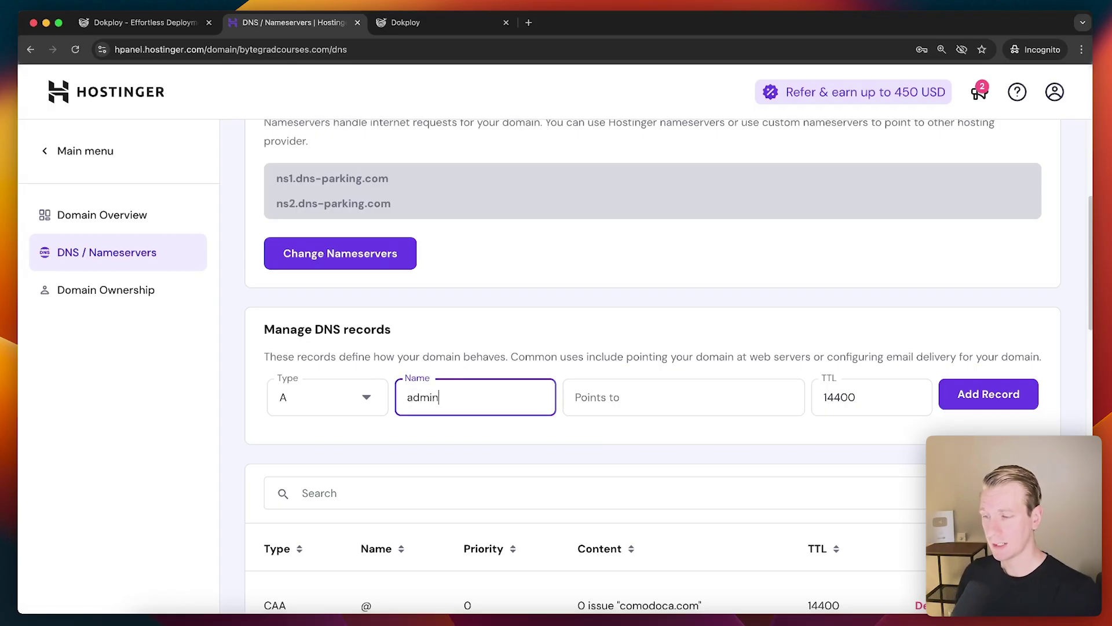
{"action": "scroll", "coordinate": [523, 284], "scroll_direction": "down", "scroll_amount": 2}
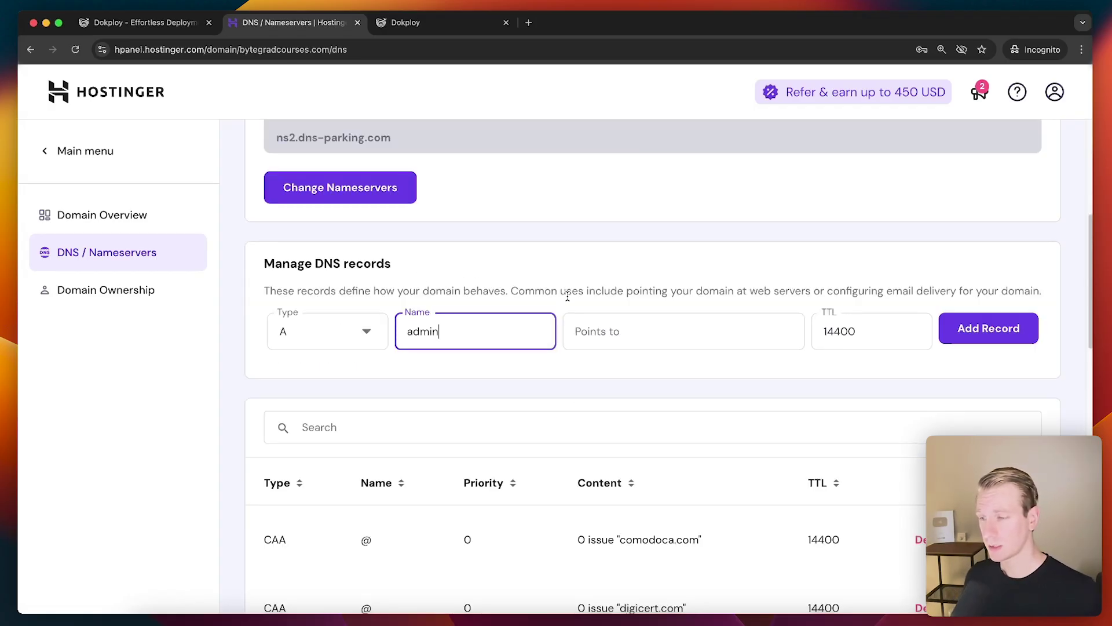
{"action": "left_click", "coordinate": [401, 29]}
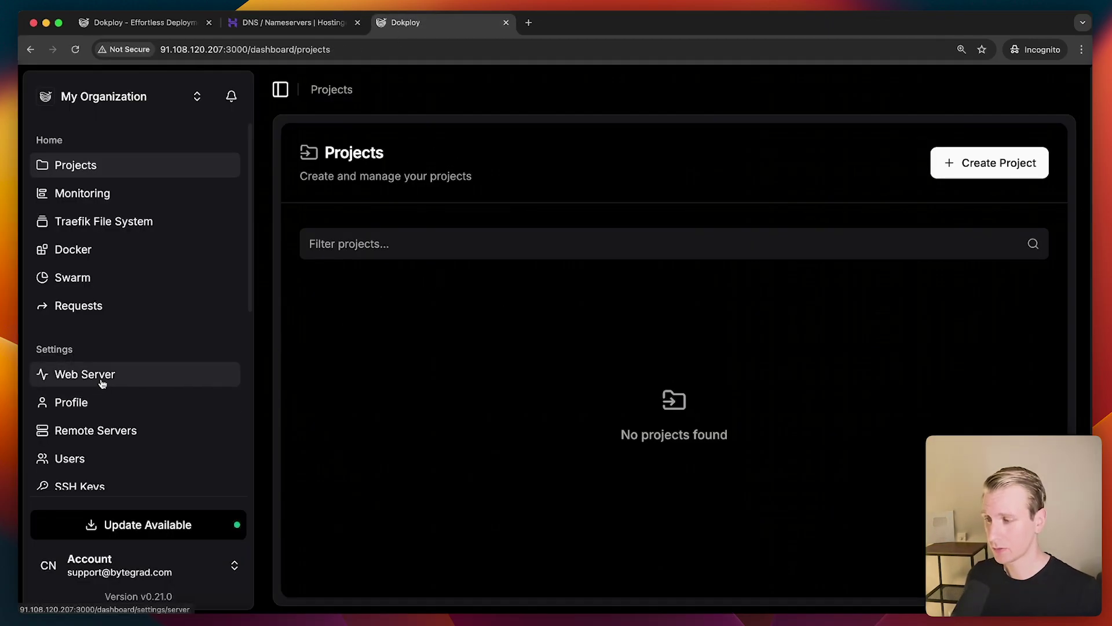
Copy the server IP 91.108.120.207 from Dokploy's Web Server settings
{"action": "left_click", "coordinate": [124, 383]}
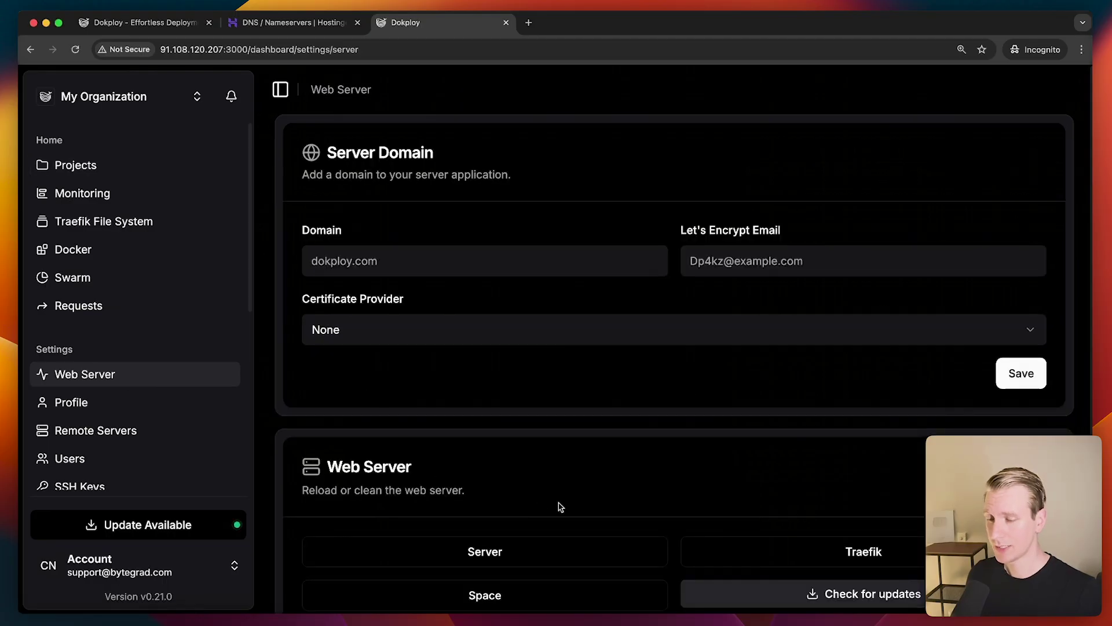
{"action": "scroll", "coordinate": [608, 495], "scroll_direction": "down", "scroll_amount": 3}
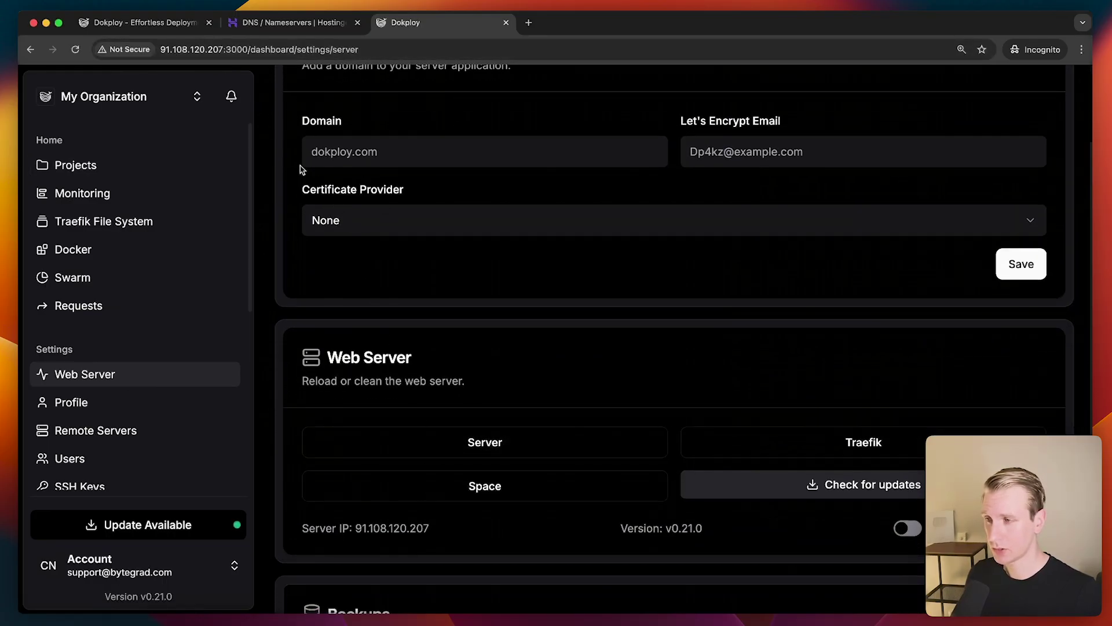
{"action": "left_click_drag", "start_coordinate": [355, 525], "coordinate": [443, 534]}
{"action": "key", "text": "super+c"}
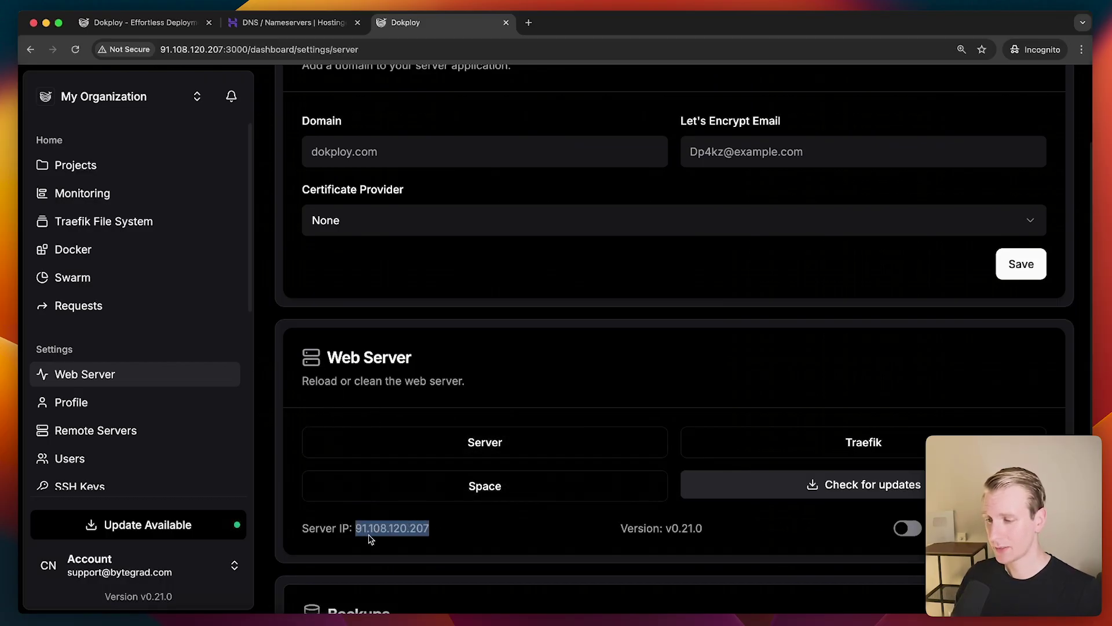
{"action": "left_click", "coordinate": [292, 22]}
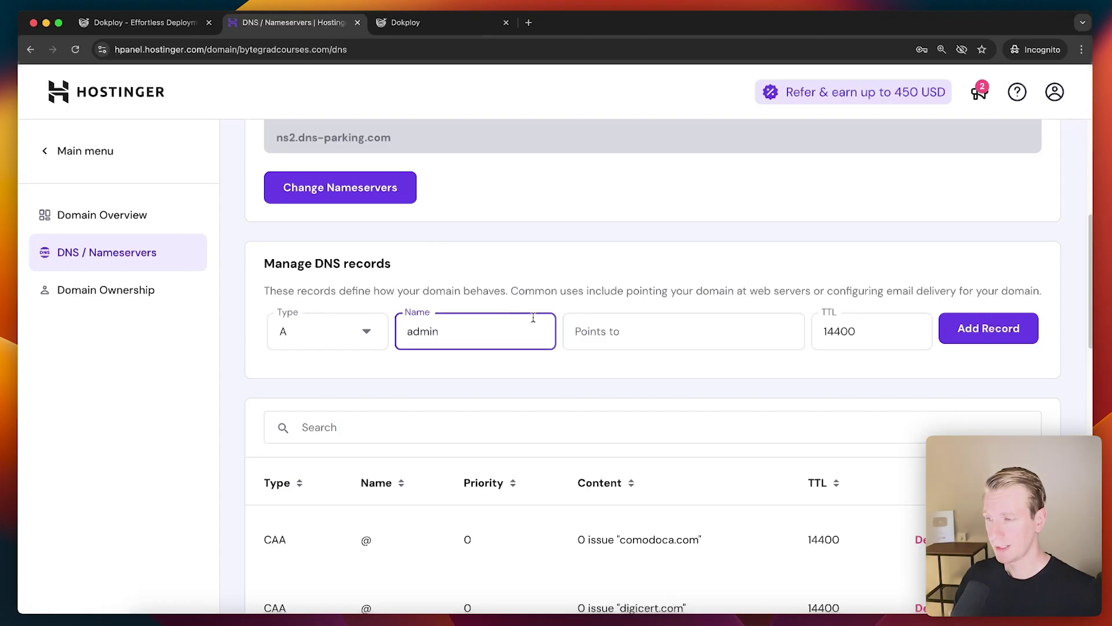
Create the admin A record pointing to 91.108.120.207
{"action": "left_click", "coordinate": [585, 330]}
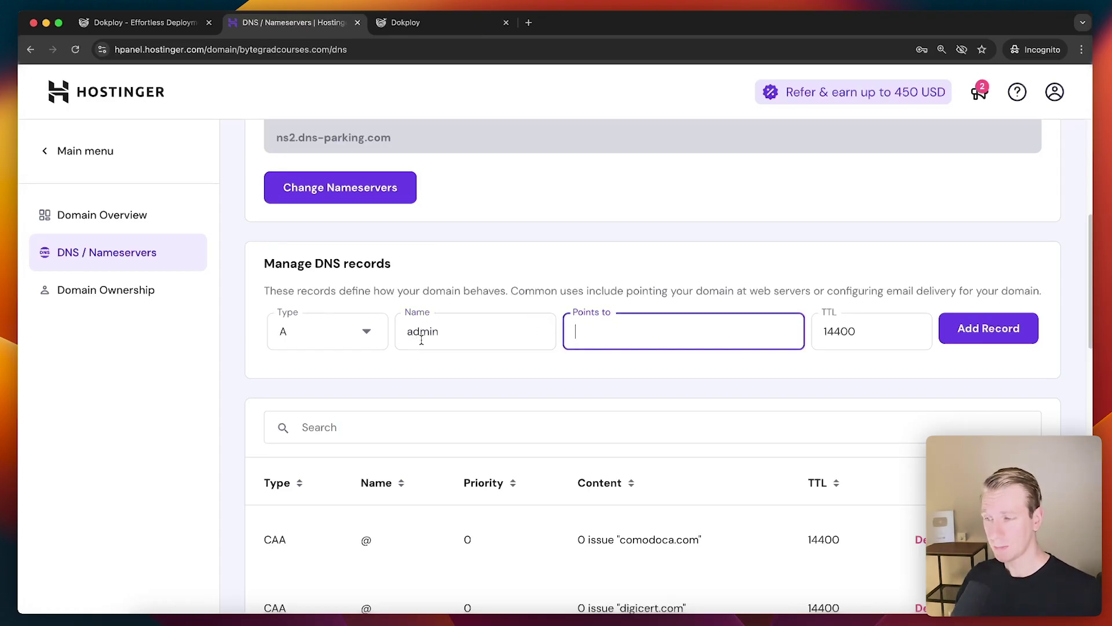
{"action": "key", "text": "super+v"}
{"action": "left_click", "coordinate": [986, 329]}
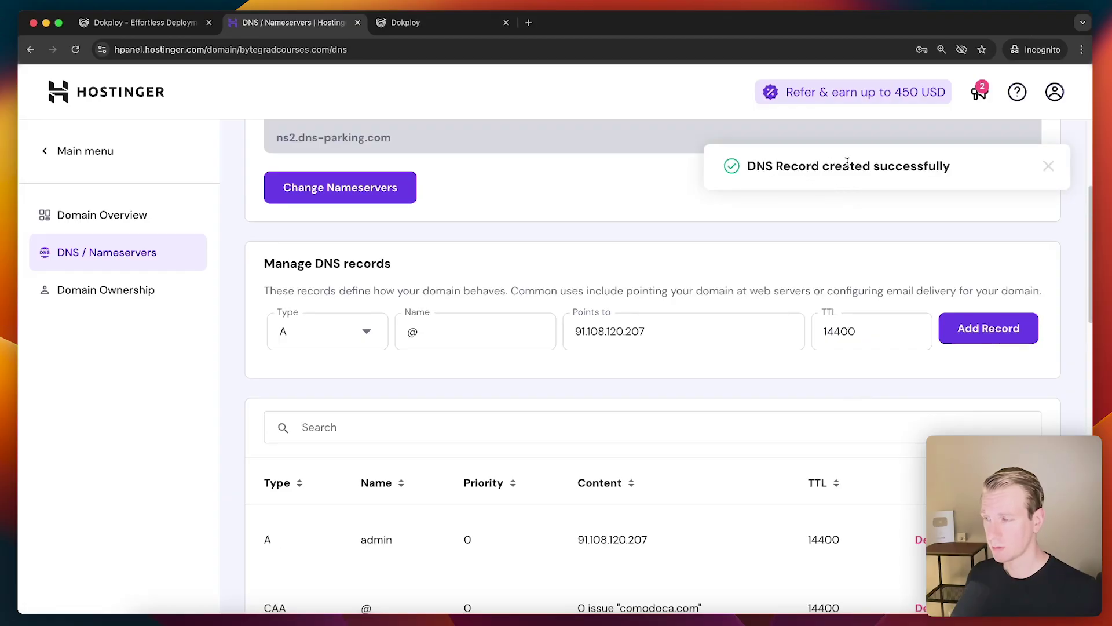
Load admin.bytegradcourses.com in a new tab and confirm it returns a 404 page
{"action": "left_click", "coordinate": [528, 22]}
{"action": "type", "text": "admin."}
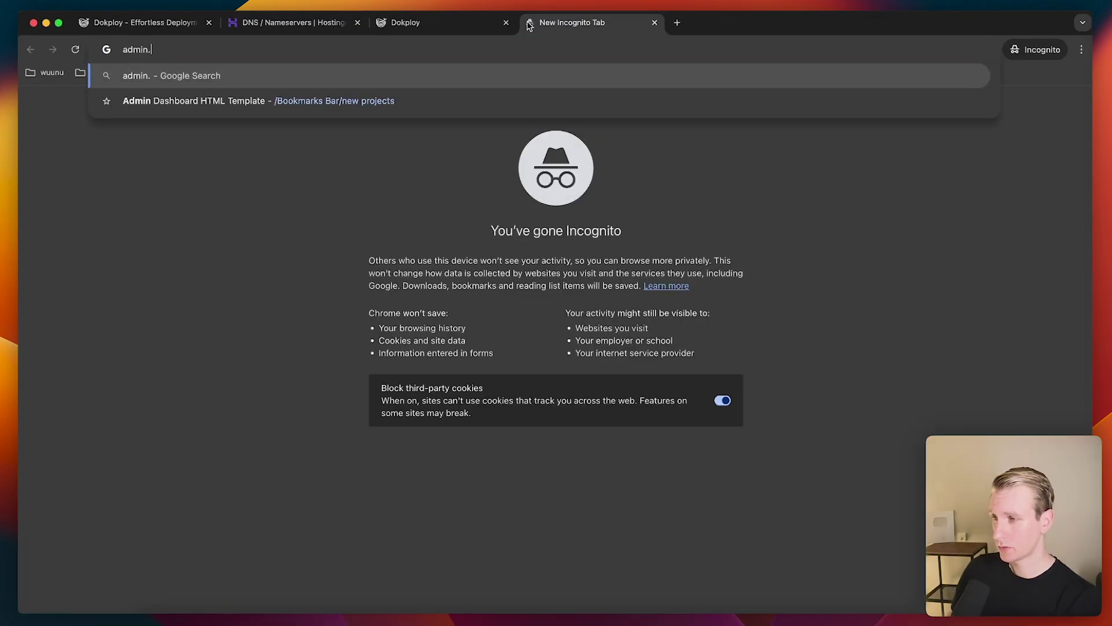
{"action": "type", "text": "bytegradcourses.com"}
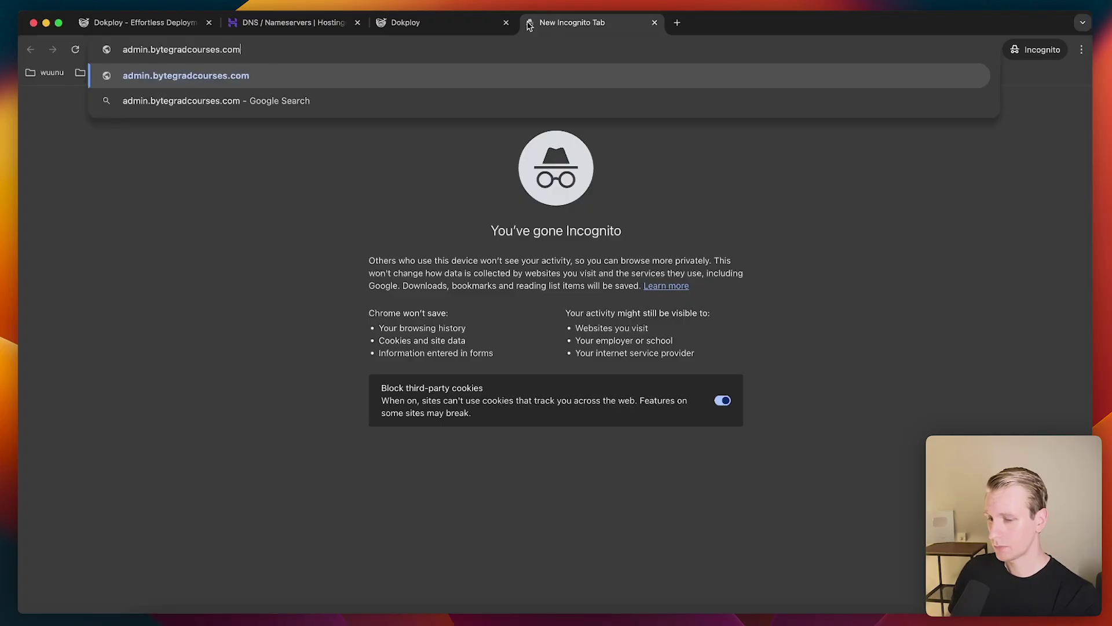
{"action": "key", "text": "Return"}
{"action": "left_click", "coordinate": [370, 377]}
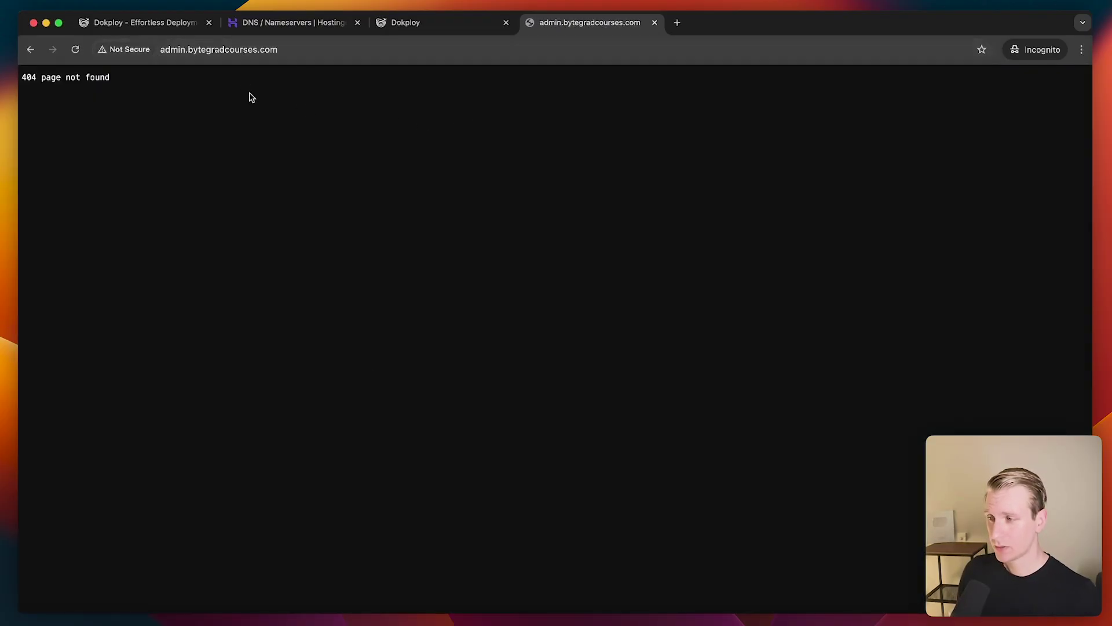
{"action": "left_click", "coordinate": [405, 23]}
{"action": "scroll", "coordinate": [442, 145], "scroll_direction": "up", "scroll_amount": 2}
{"action": "left_click", "coordinate": [432, 263]}
{"action": "type", "text": "ad"}
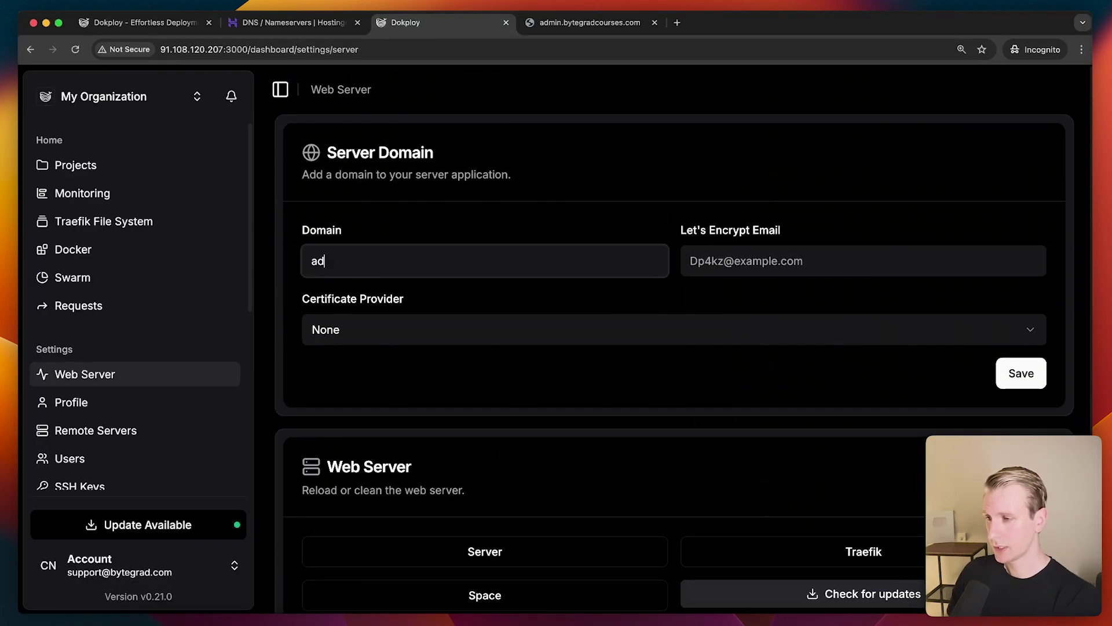
{"action": "type", "text": "min.bytegrad"}
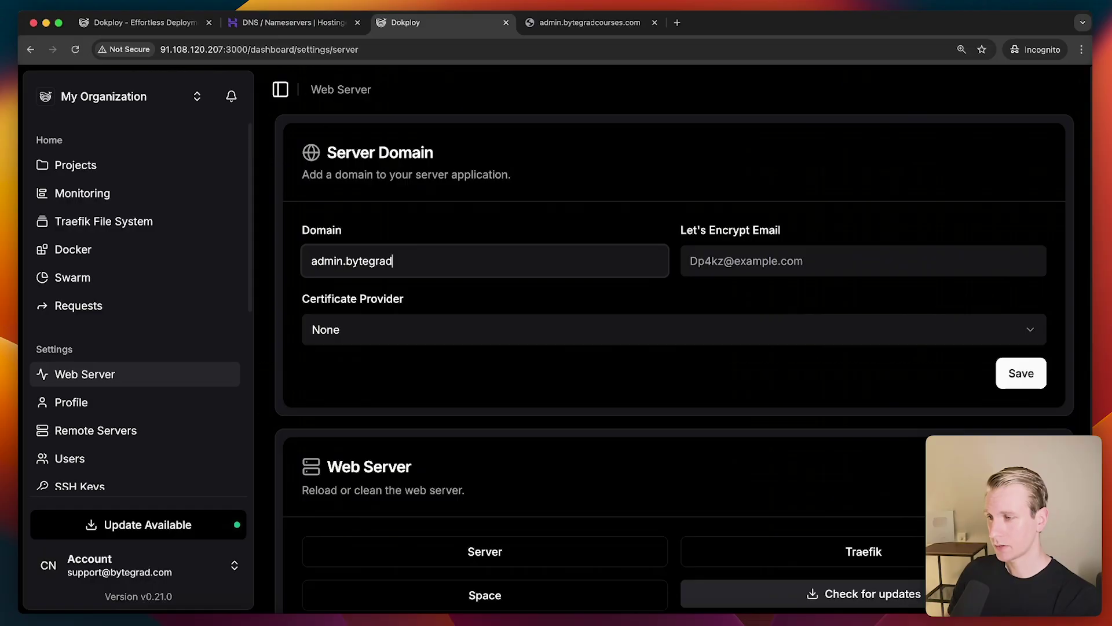
{"action": "type", "text": "courses.com"}
{"action": "key", "text": "Tab"}
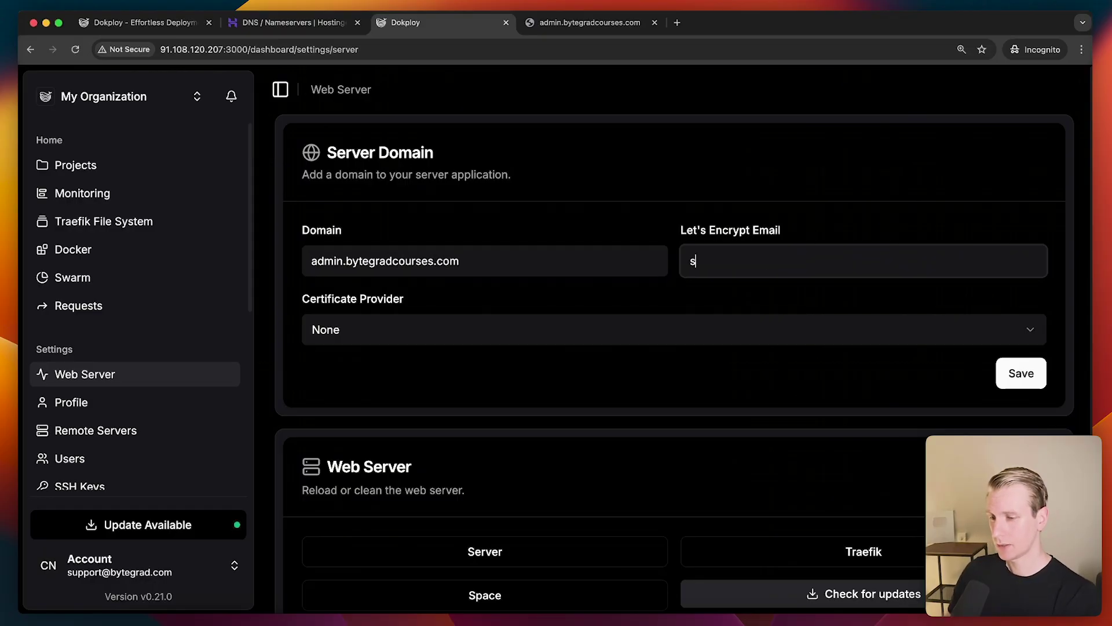
{"action": "left_click", "coordinate": [486, 331]}
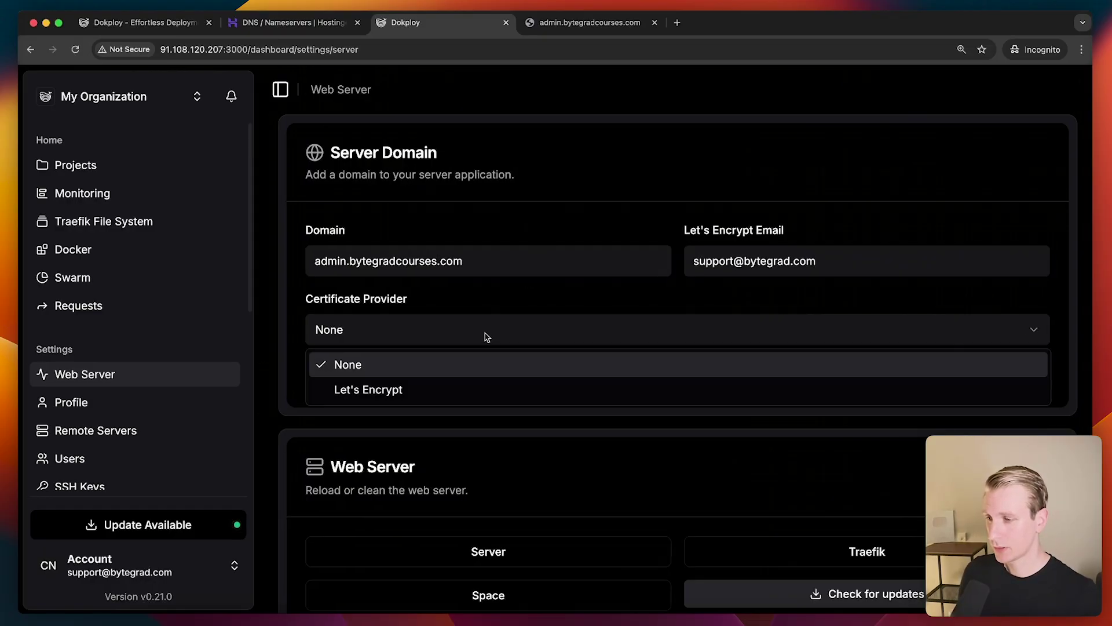
{"action": "left_click", "coordinate": [400, 389]}
{"action": "left_click", "coordinate": [1021, 373]}
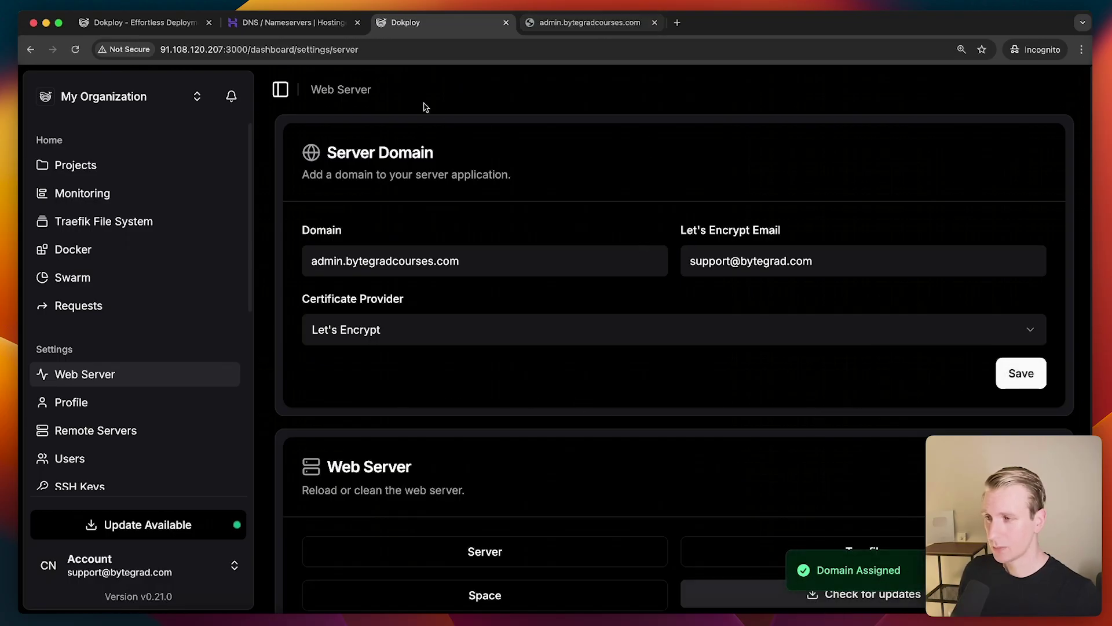
{"action": "left_click", "coordinate": [589, 24]}
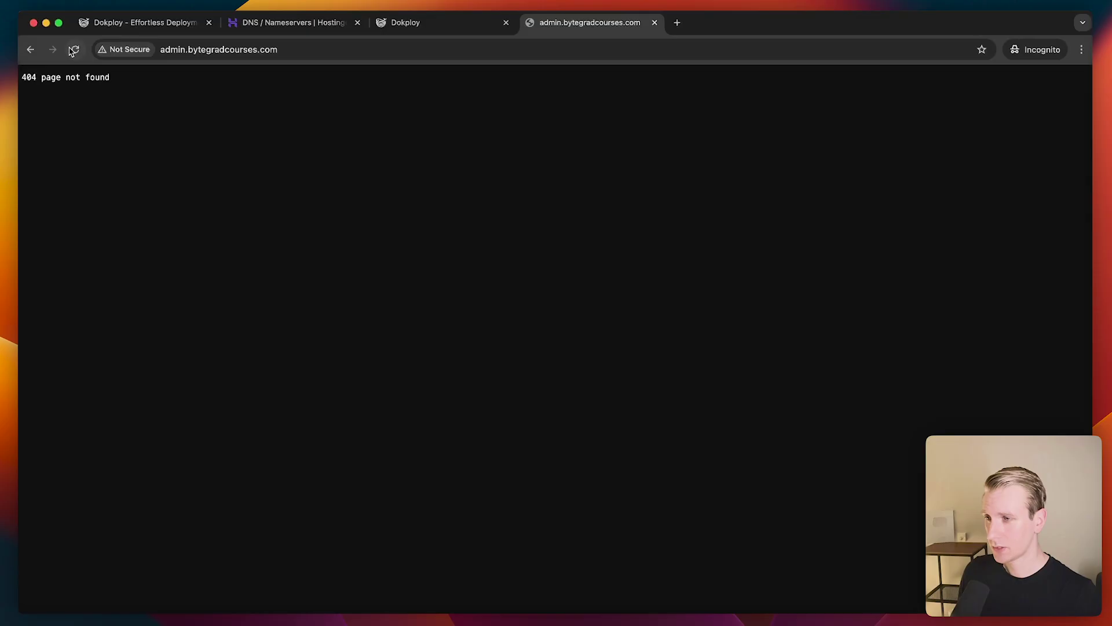
Load admin.bytegradcourses.com over https, proceeding past the certificate warning
{"action": "left_click", "coordinate": [76, 49]}
{"action": "left_click", "coordinate": [365, 382]}
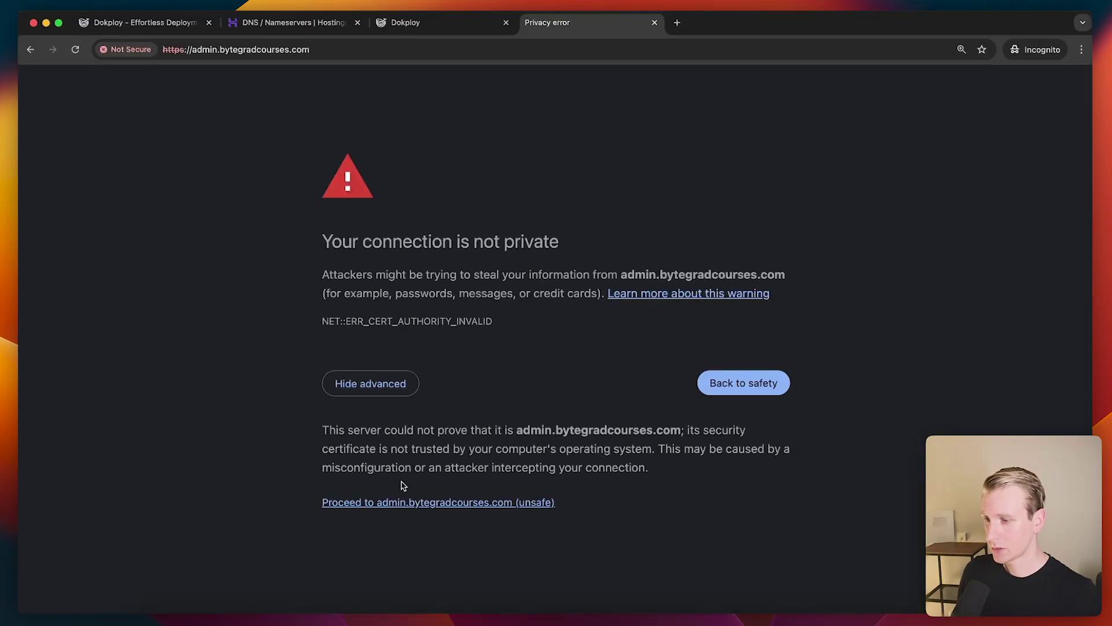
{"action": "left_click", "coordinate": [402, 502]}
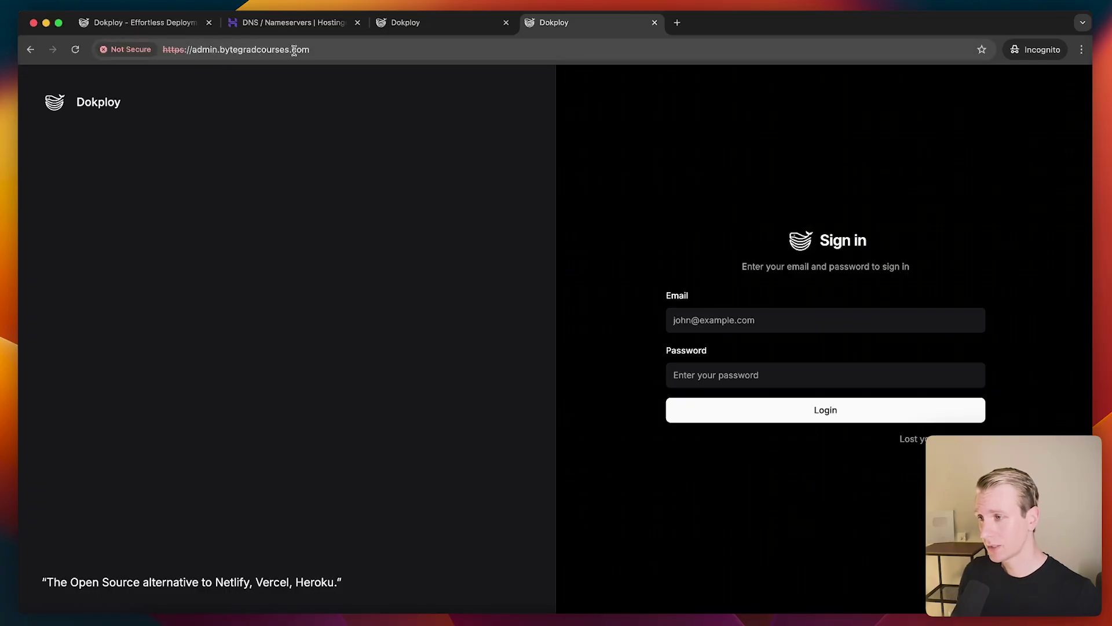
{"action": "left_click", "coordinate": [187, 51]}
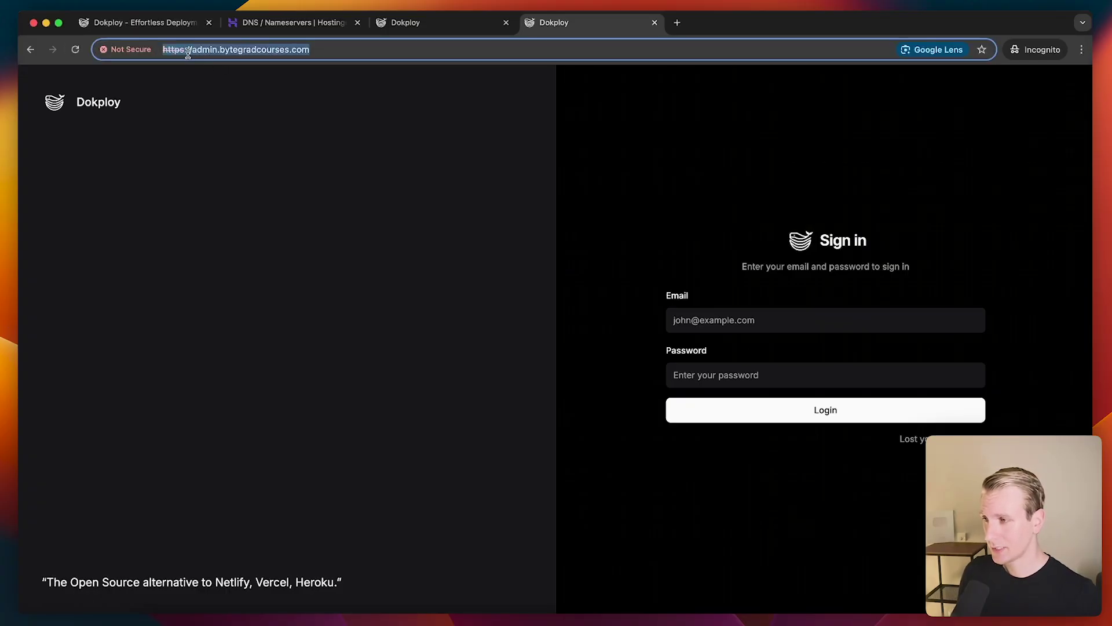
{"action": "type", "text": "https://"}
{"action": "key", "text": "Escape"}
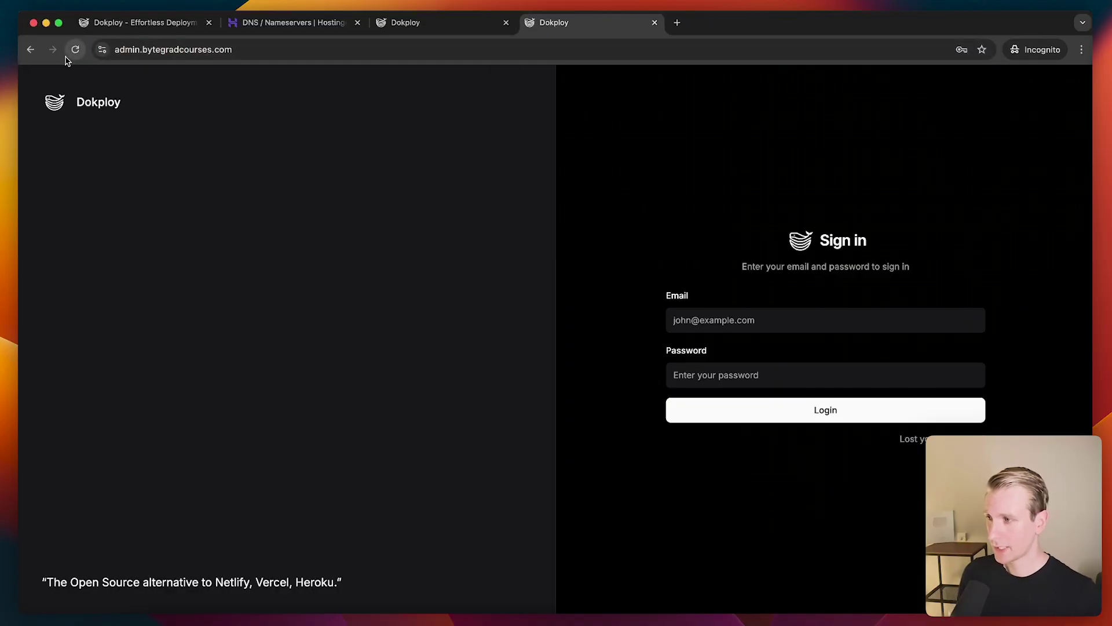
{"action": "left_click", "coordinate": [119, 51]}
{"action": "left_click", "coordinate": [118, 51]}
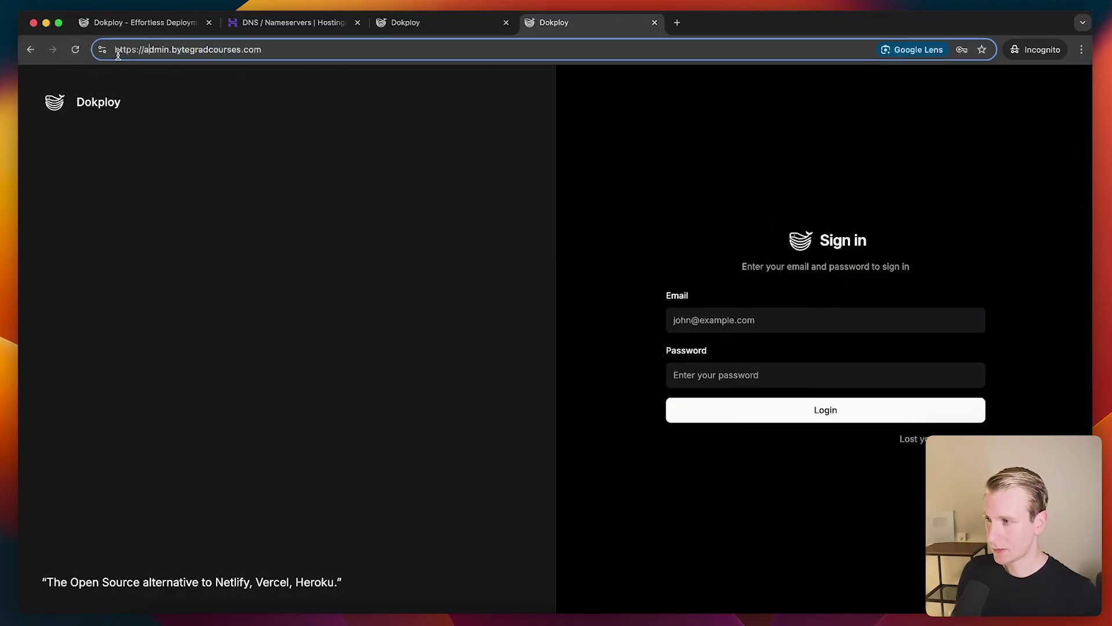
{"action": "left_click", "coordinate": [322, 138]}
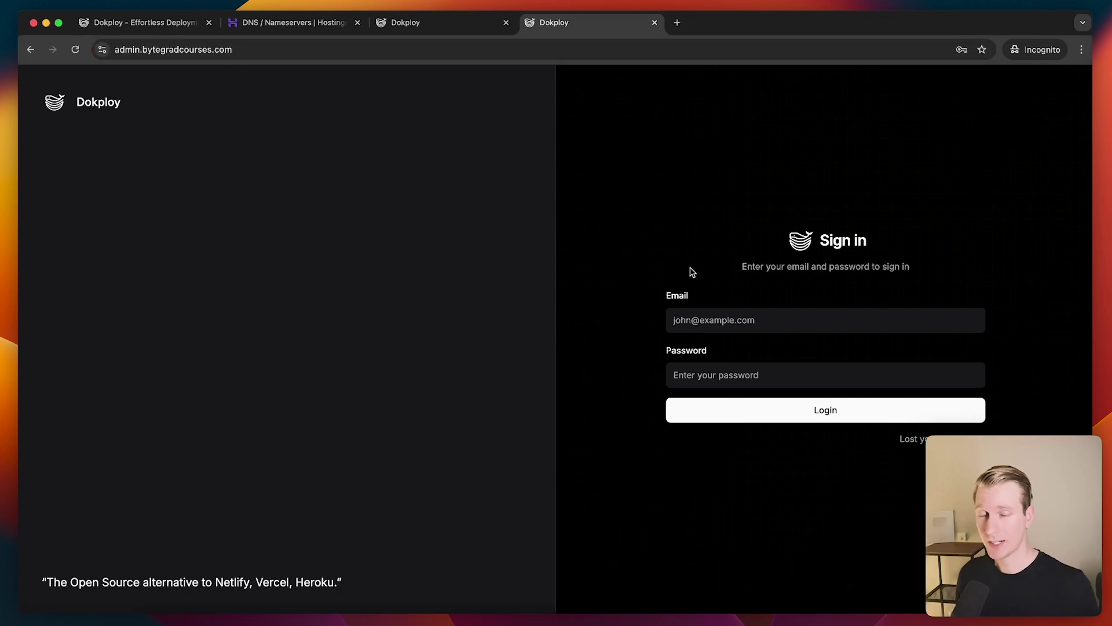
Sign in to Dokploy with the saved login credentials
{"action": "left_click", "coordinate": [735, 323]}
{"action": "key", "text": "Down"}
{"action": "key", "text": "Return"}
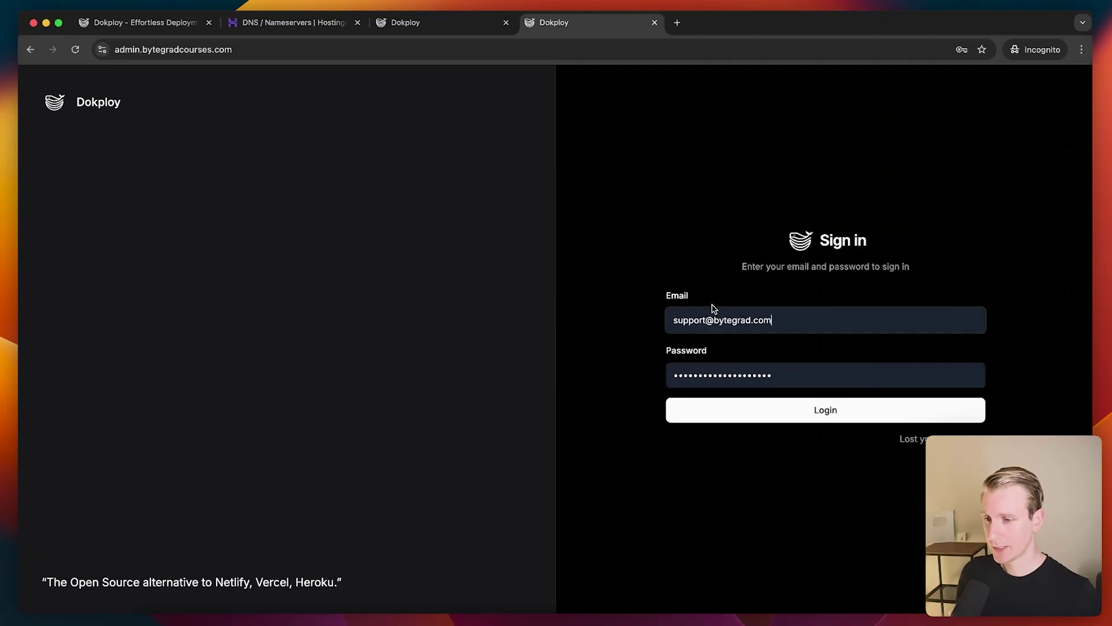
{"action": "left_click", "coordinate": [720, 417]}
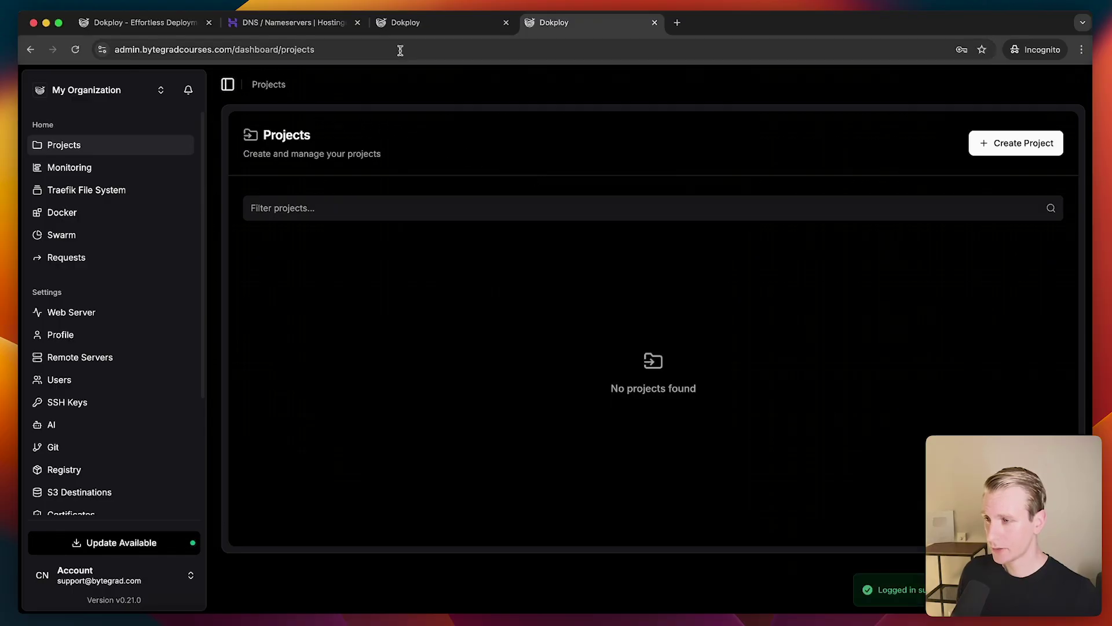
Close the leftover tabs and create a Dokploy project named my-first-project
{"action": "left_click", "coordinate": [506, 22]}
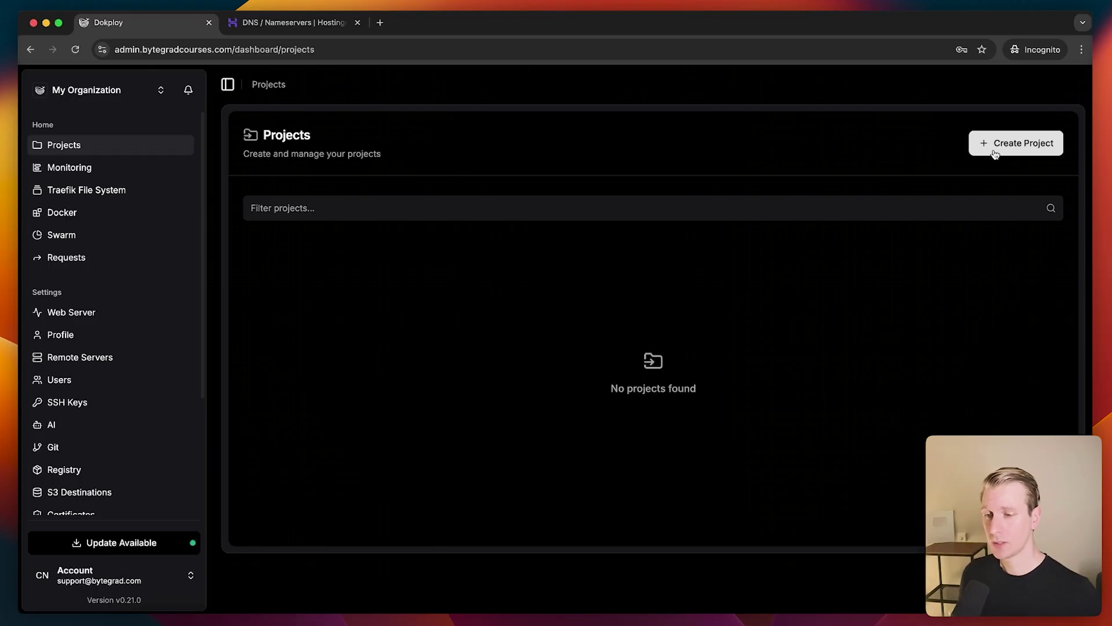
{"action": "left_click", "coordinate": [995, 150]}
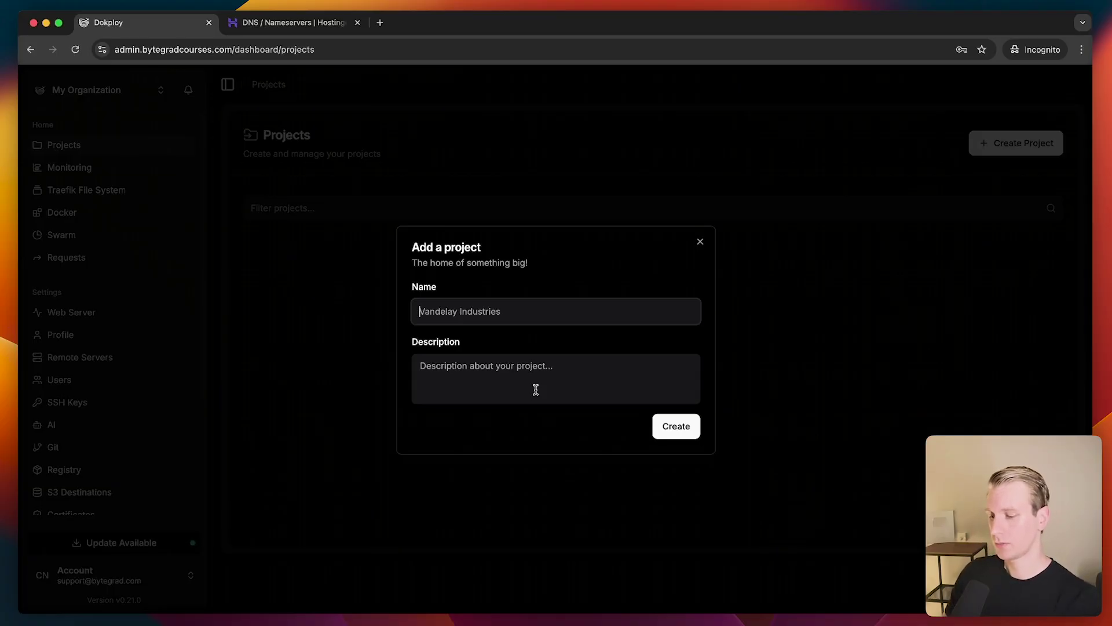
{"action": "type", "text": "my-first-project"}
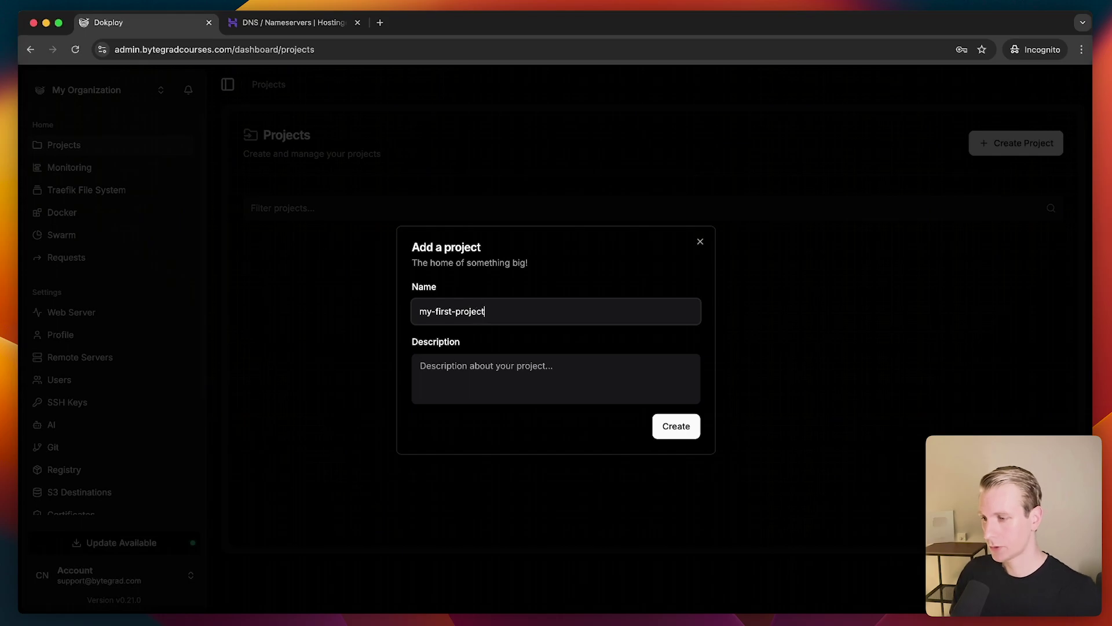
{"action": "left_click", "coordinate": [693, 428]}
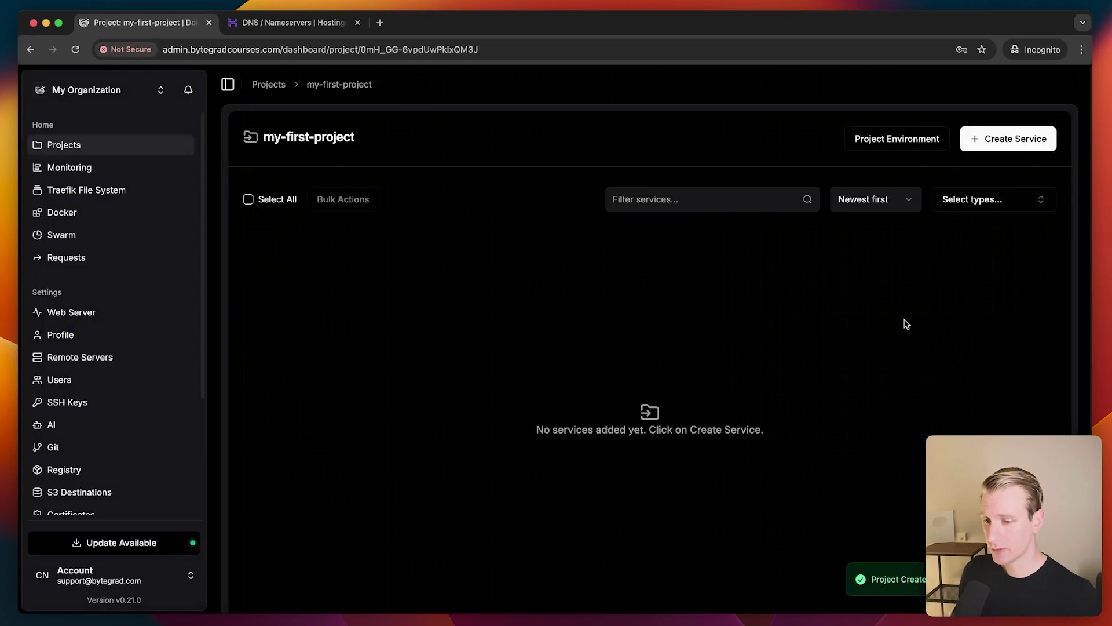
Add an Application service named my-first-app to the project
{"action": "left_click", "coordinate": [997, 149]}
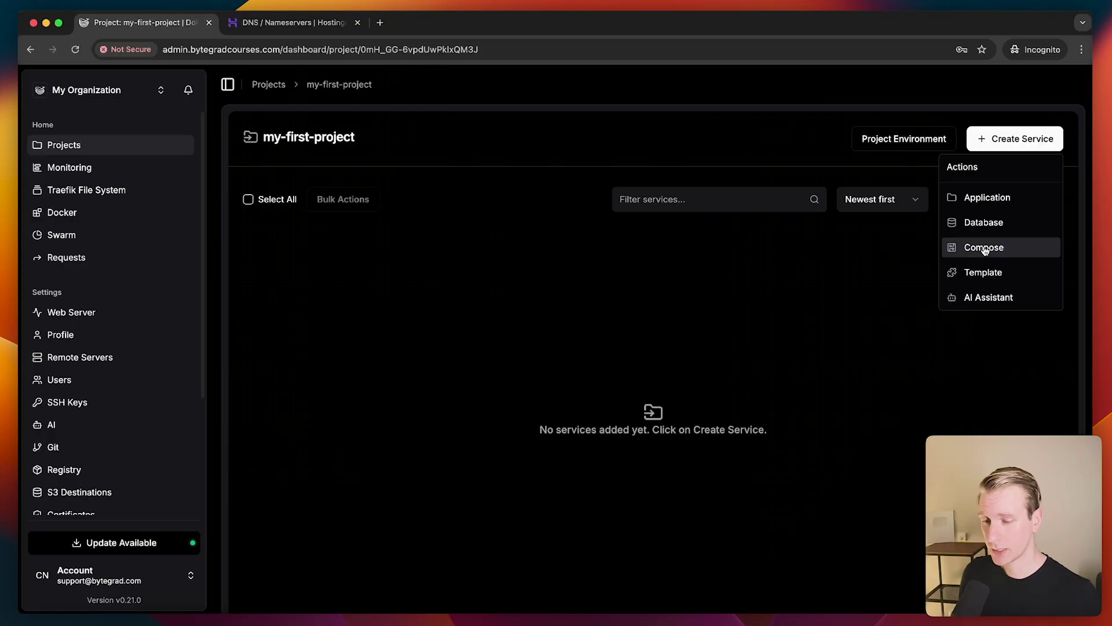
{"action": "left_click", "coordinate": [991, 200]}
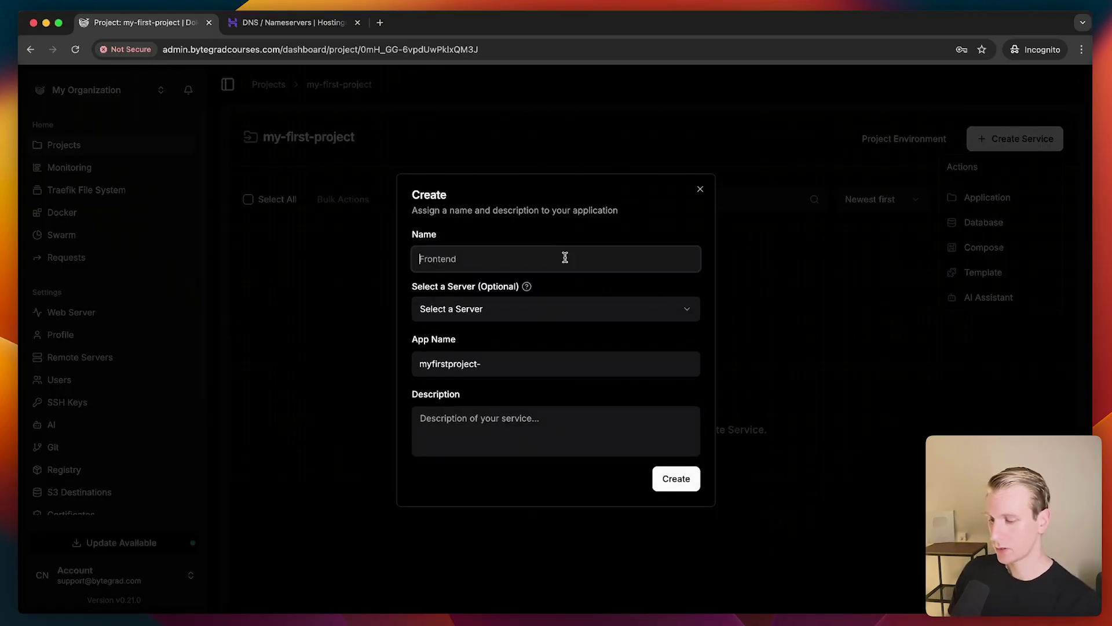
{"action": "type", "text": "my-first-app"}
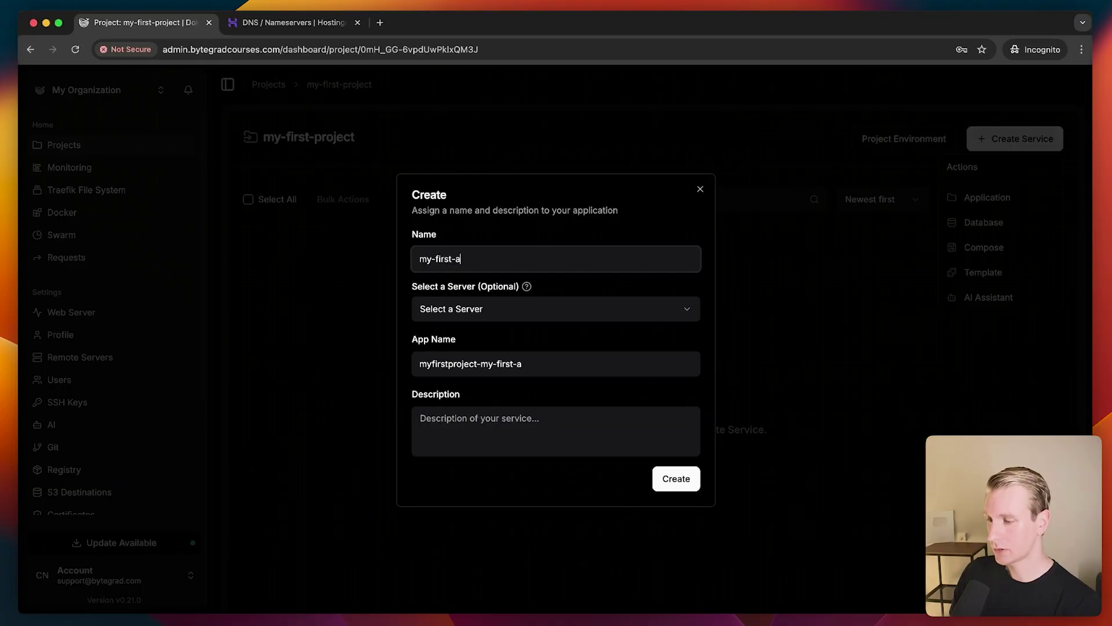
{"action": "key", "text": "Return"}
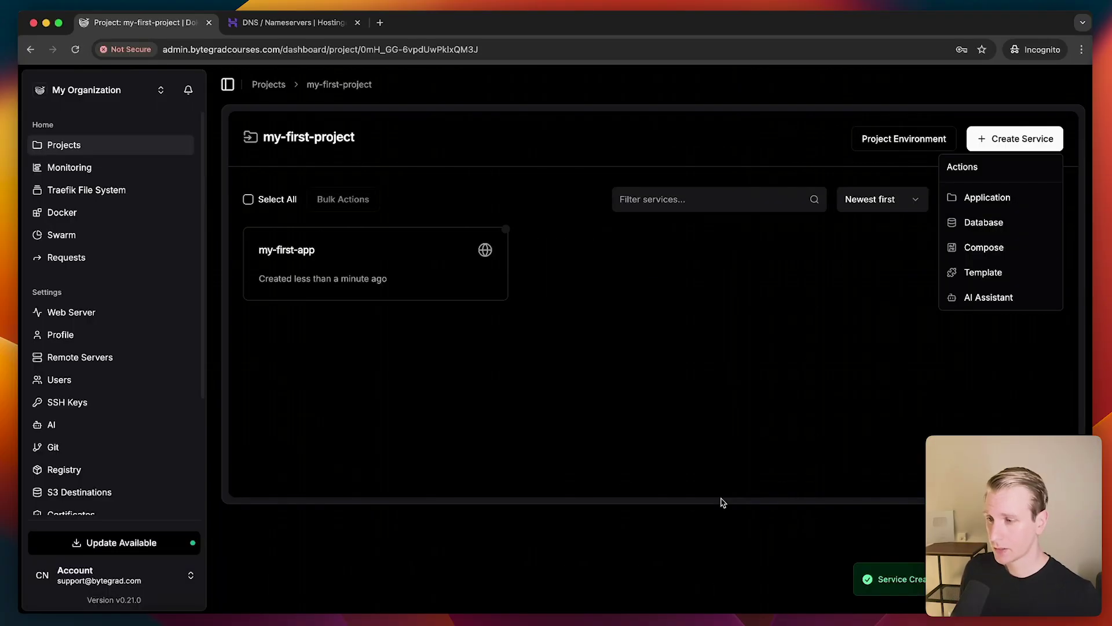
From my-first-app's Git provider settings, start creating a GitHub App for Dokploy
{"action": "left_click", "coordinate": [334, 266]}
{"action": "left_click", "coordinate": [335, 263]}
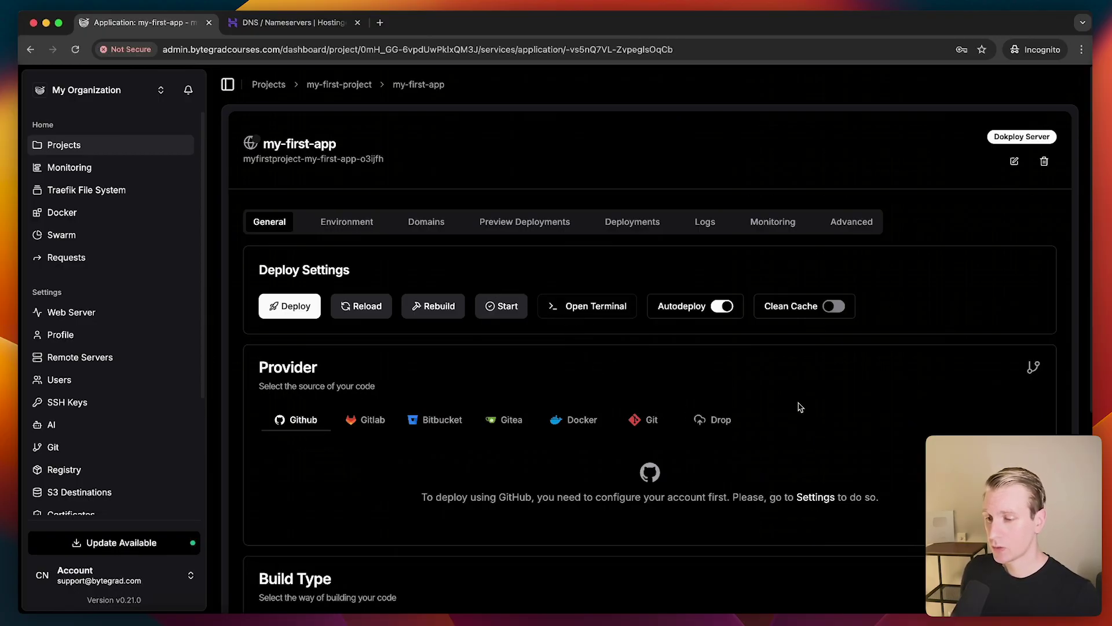
{"action": "scroll", "coordinate": [474, 412], "scroll_direction": "down", "scroll_amount": 1}
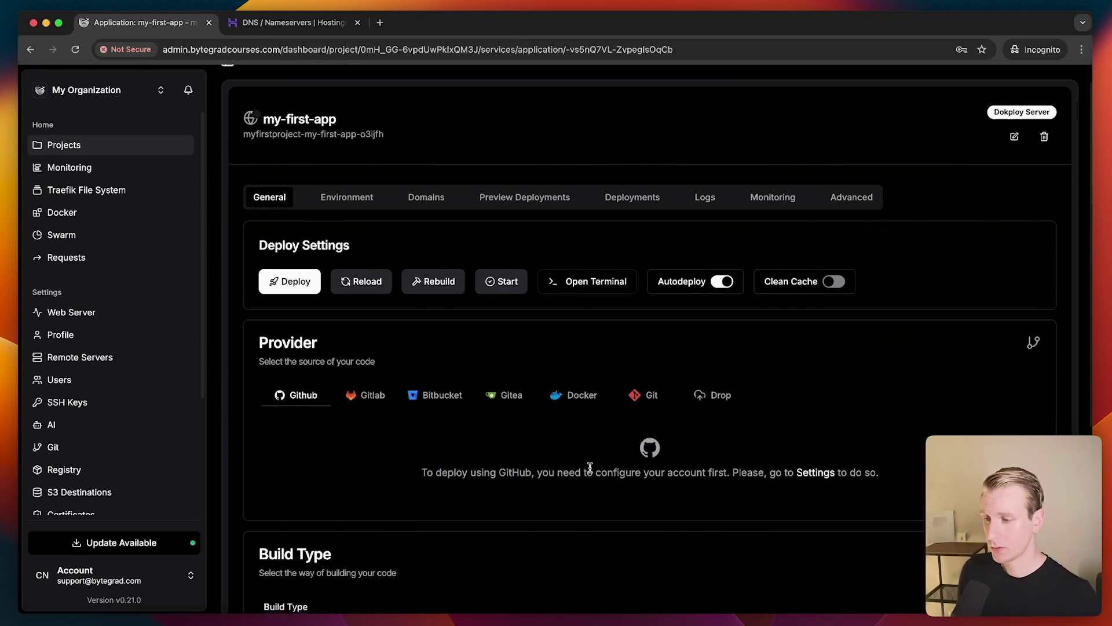
{"action": "key", "text": "super+equal"}
{"action": "key", "text": "super+equal"}
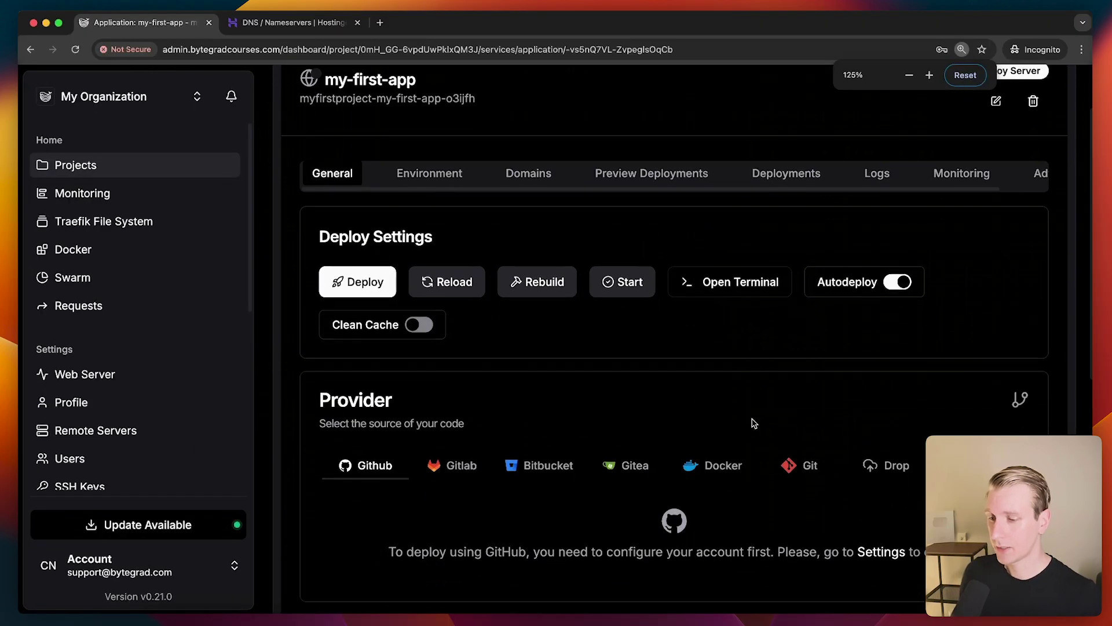
{"action": "scroll", "coordinate": [777, 450], "scroll_direction": "down", "scroll_amount": 3}
{"action": "left_click", "coordinate": [891, 473]}
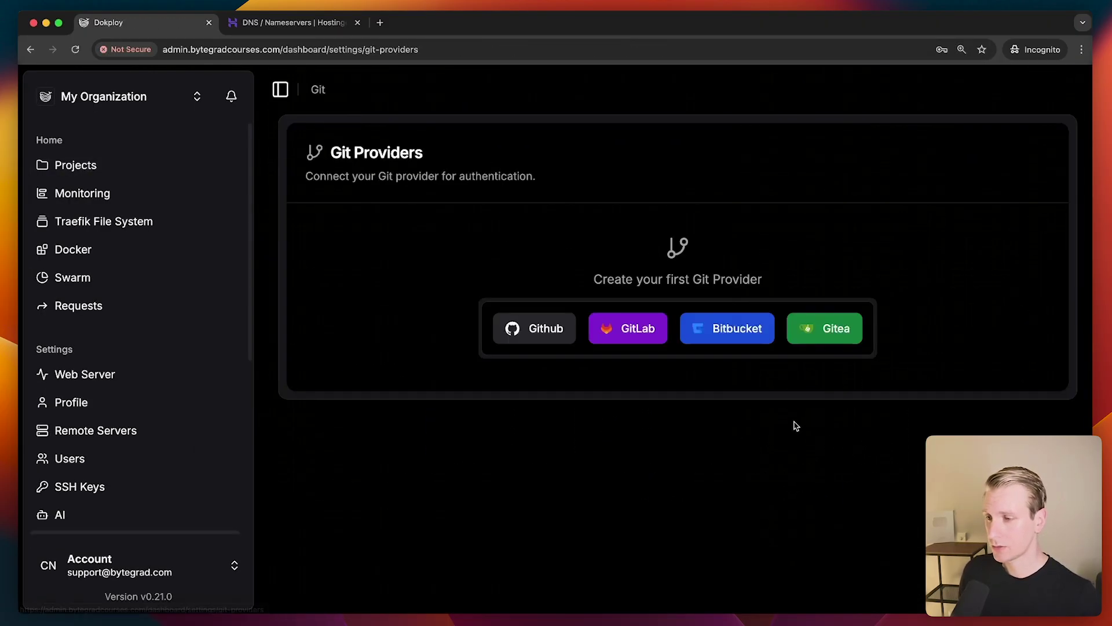
{"action": "left_click", "coordinate": [536, 332]}
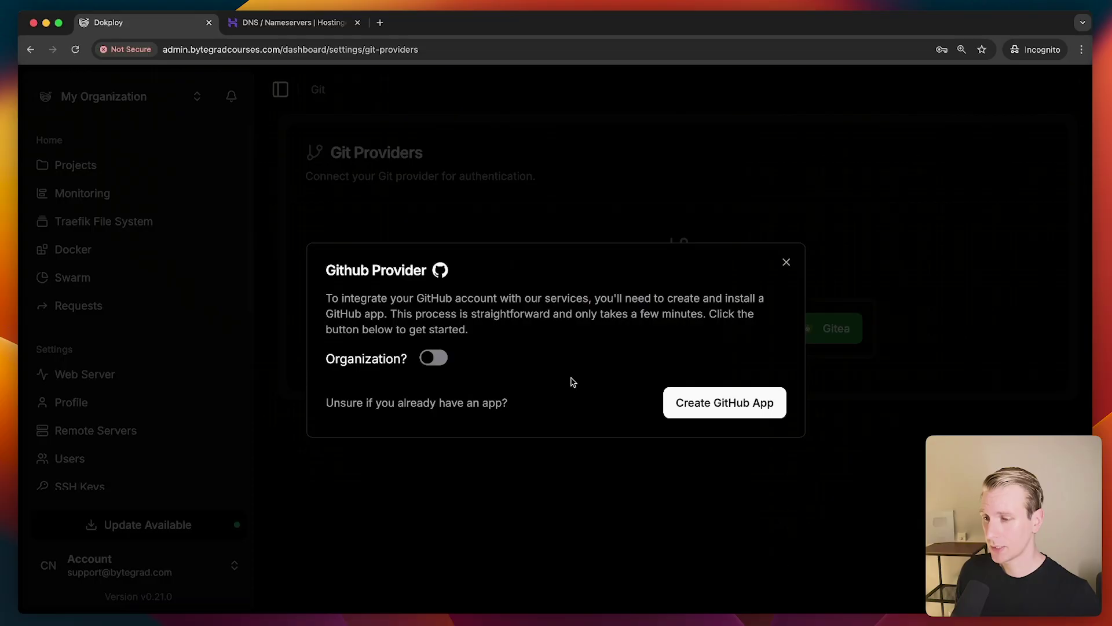
{"action": "left_click", "coordinate": [714, 403]}
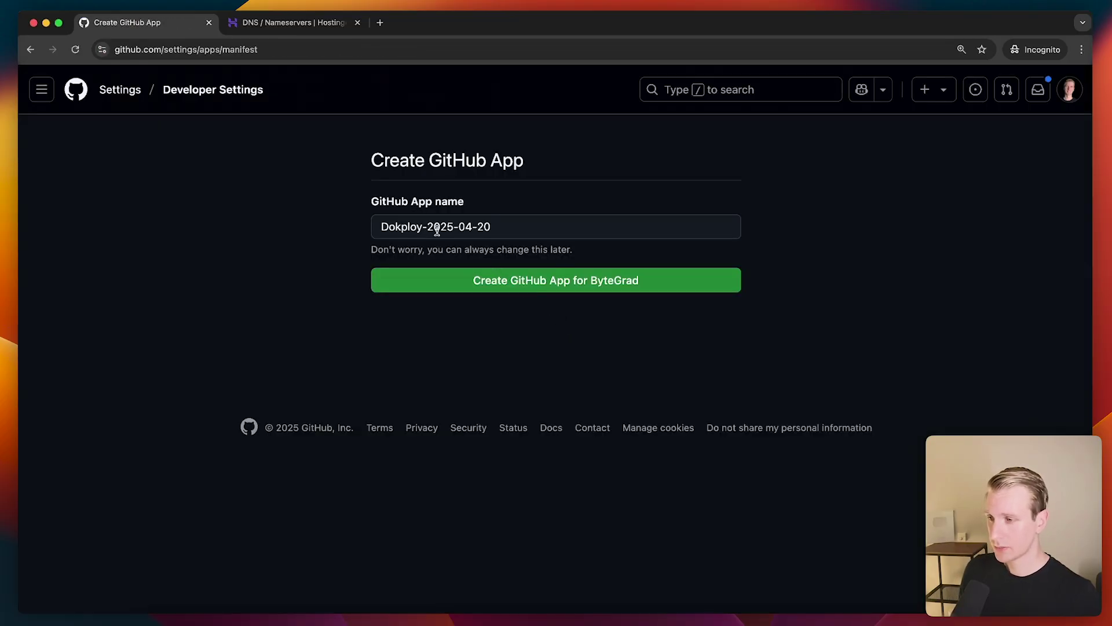
{"action": "left_click", "coordinate": [465, 270]}
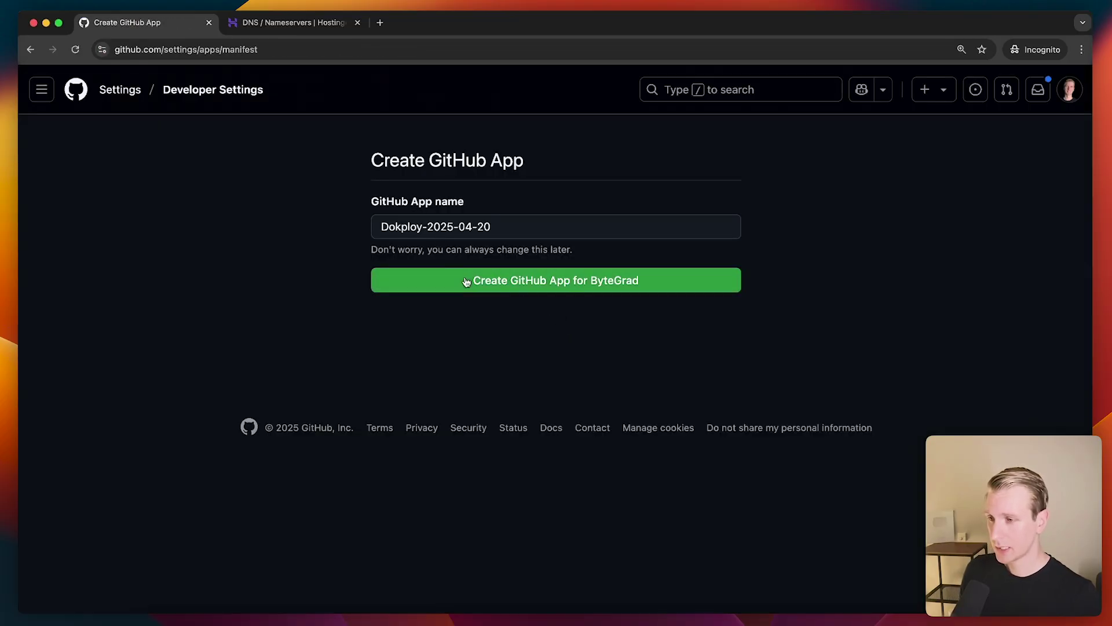
Rename the GitHub App to Dokploy-2025-04-20-asdasdf and create it for ByteGrad
{"action": "left_click", "coordinate": [500, 229]}
{"action": "type", "text": "-asdasdf"}
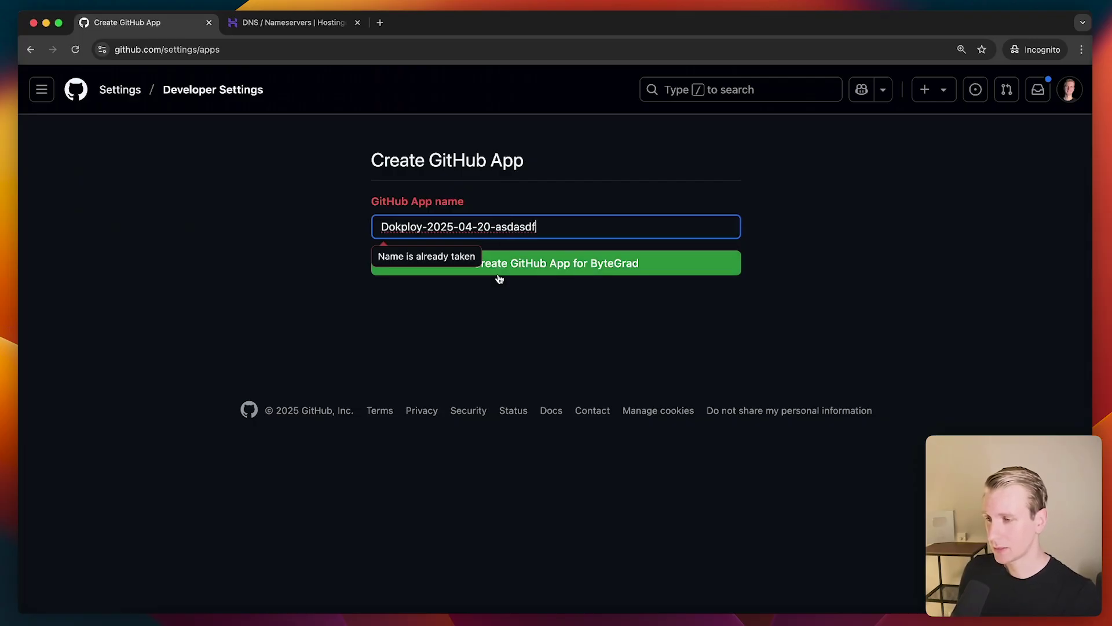
{"action": "left_click", "coordinate": [512, 261]}
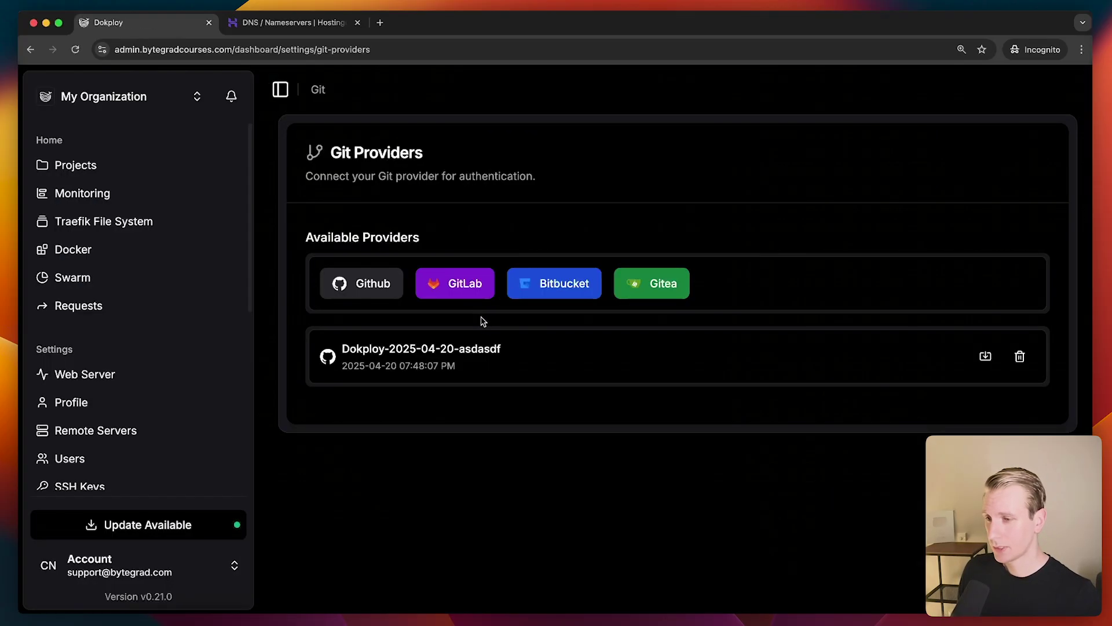
{"action": "left_click", "coordinate": [102, 169]}
{"action": "left_click", "coordinate": [380, 313]}
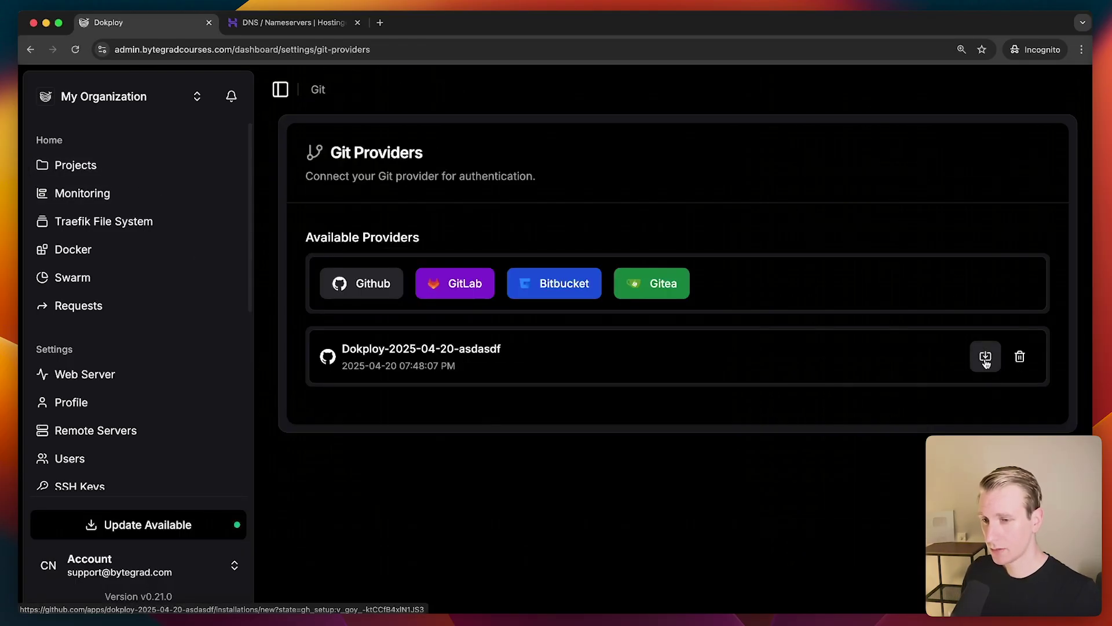
Install and authorize the GitHub App with access only to the ByteGrad/nextjs-app repository
{"action": "left_click", "coordinate": [986, 359]}
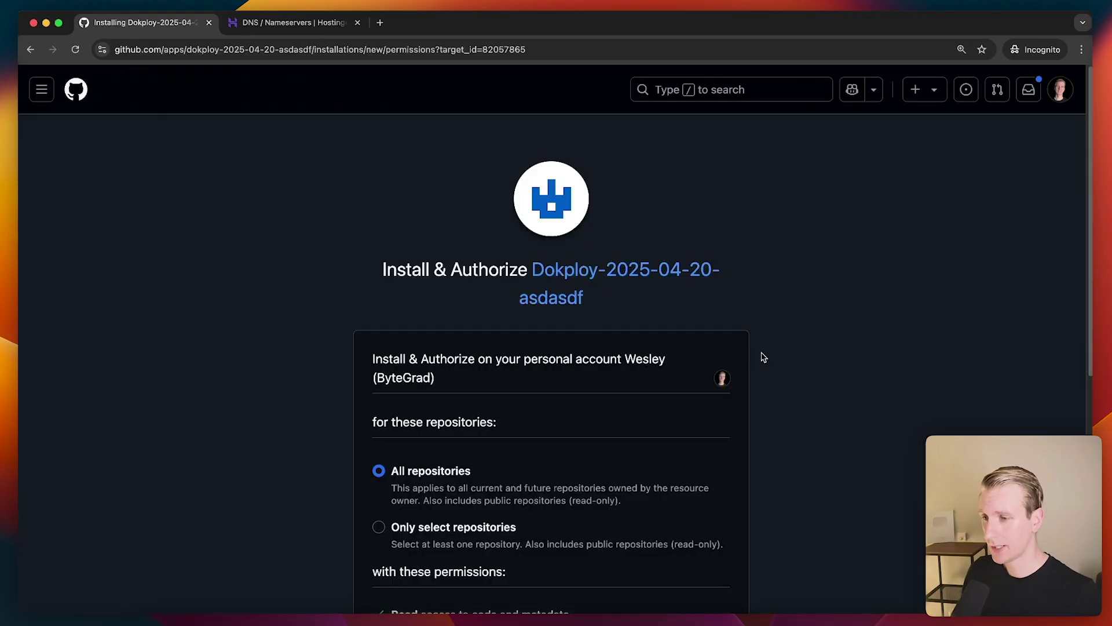
{"action": "scroll", "coordinate": [760, 355], "scroll_direction": "down", "scroll_amount": 2}
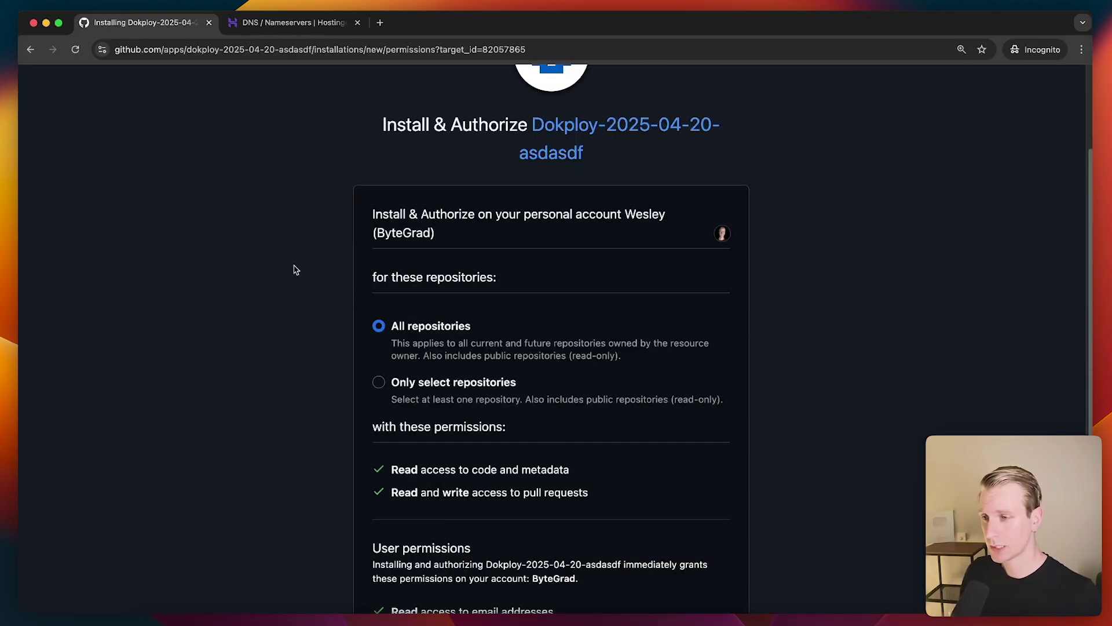
{"action": "scroll", "coordinate": [318, 287], "scroll_direction": "down", "scroll_amount": 2}
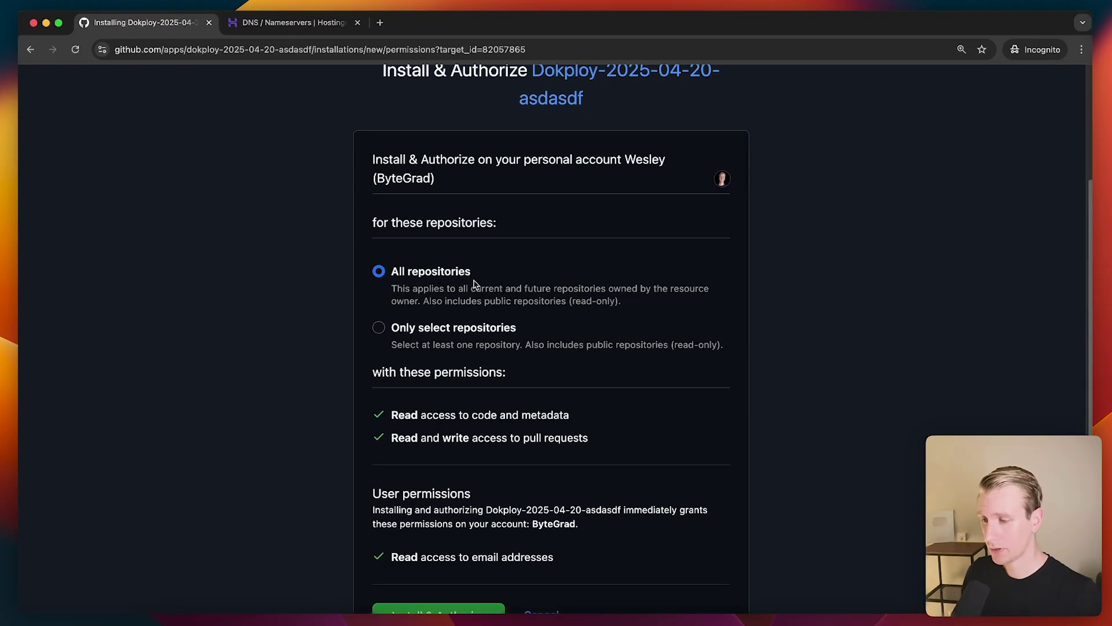
{"action": "left_click", "coordinate": [457, 330]}
{"action": "scroll", "coordinate": [457, 329], "scroll_direction": "down", "scroll_amount": 2}
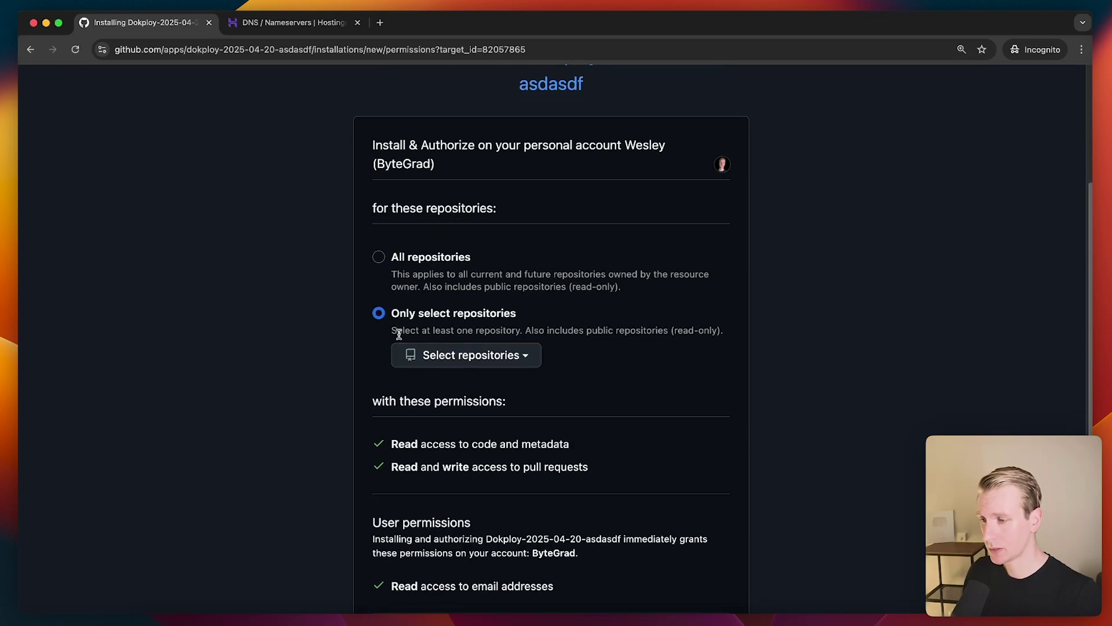
{"action": "left_click", "coordinate": [466, 310]}
{"action": "type", "text": "nextjs-app"}
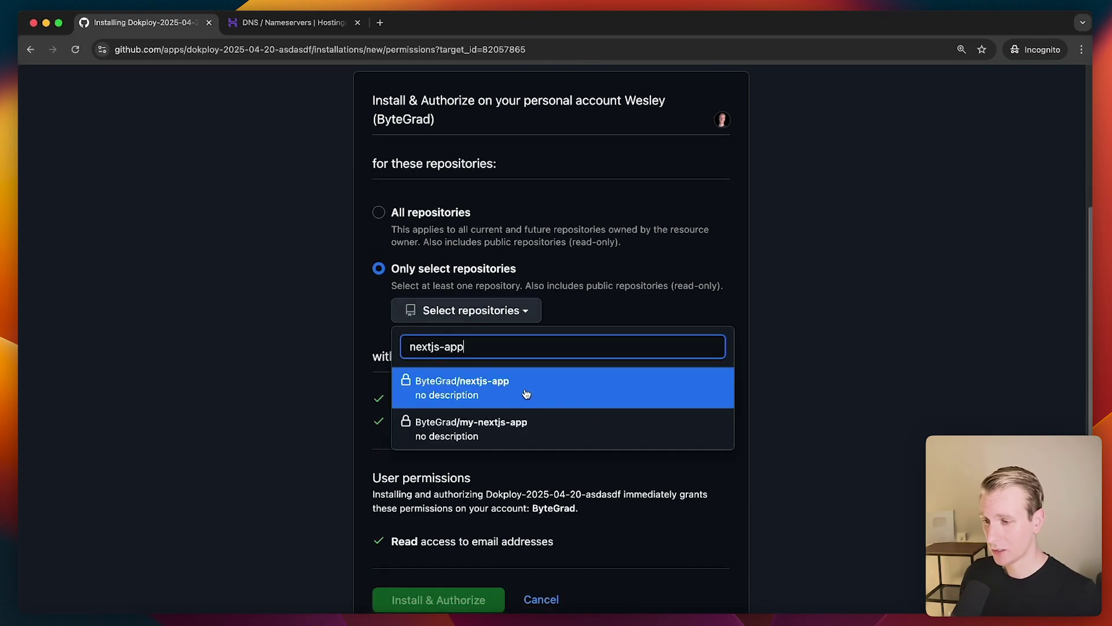
{"action": "left_click", "coordinate": [510, 389]}
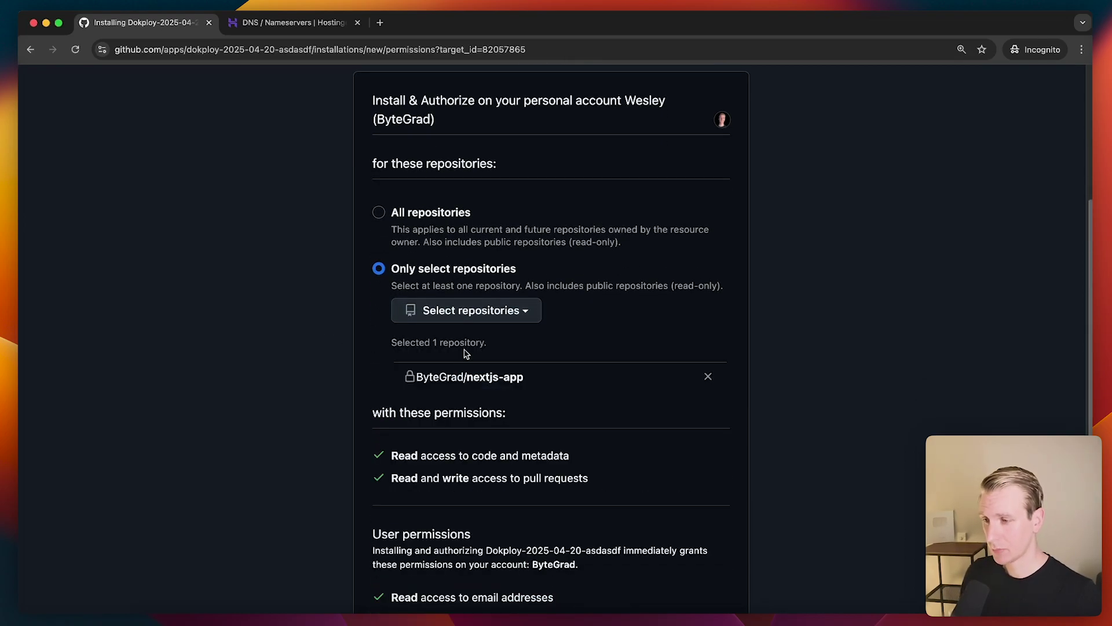
{"action": "scroll", "coordinate": [429, 426], "scroll_direction": "down", "scroll_amount": 3}
{"action": "left_click", "coordinate": [431, 574]}
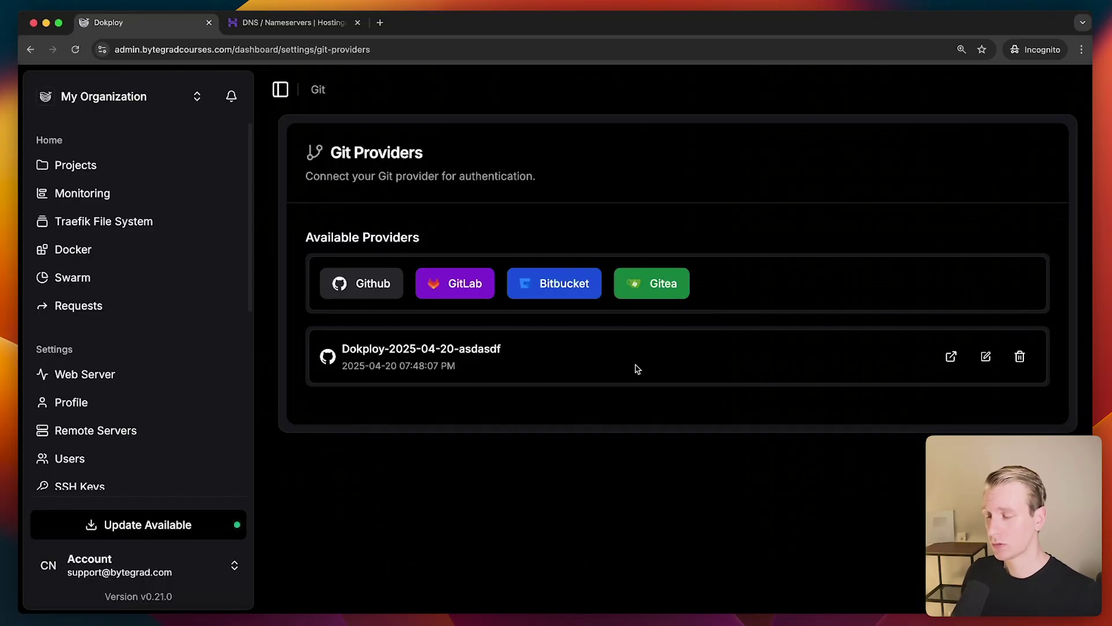
Open my-first-app and select the Dokploy-2025-04-20-asdasdf GitHub account as provider
{"action": "left_click", "coordinate": [93, 170]}
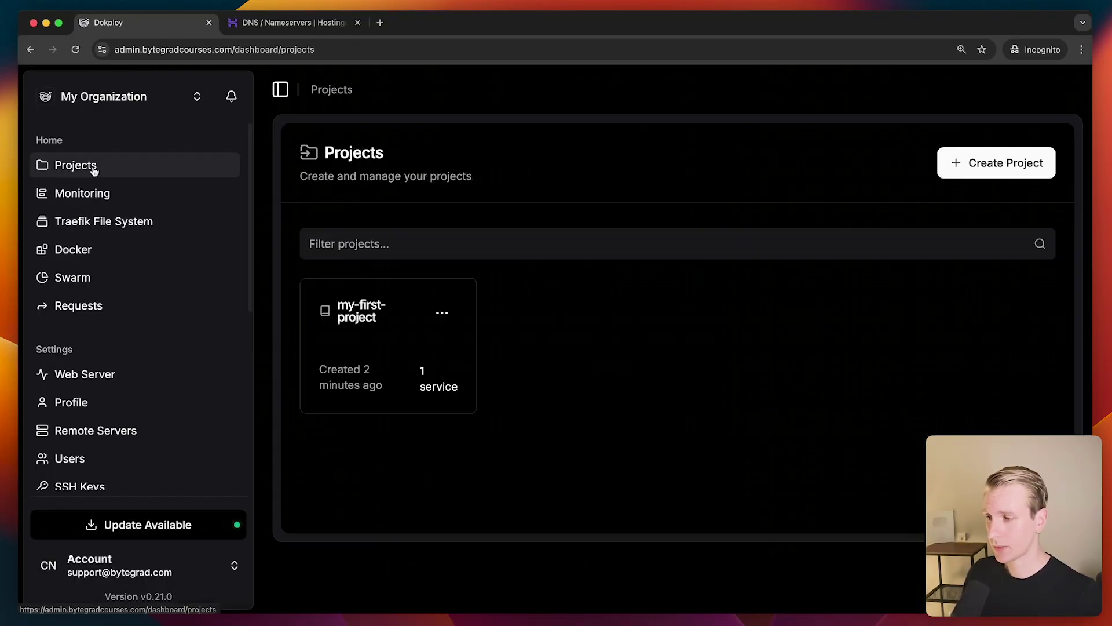
{"action": "left_click", "coordinate": [395, 335]}
{"action": "left_click", "coordinate": [390, 331]}
{"action": "scroll", "coordinate": [518, 358], "scroll_direction": "down", "scroll_amount": 3}
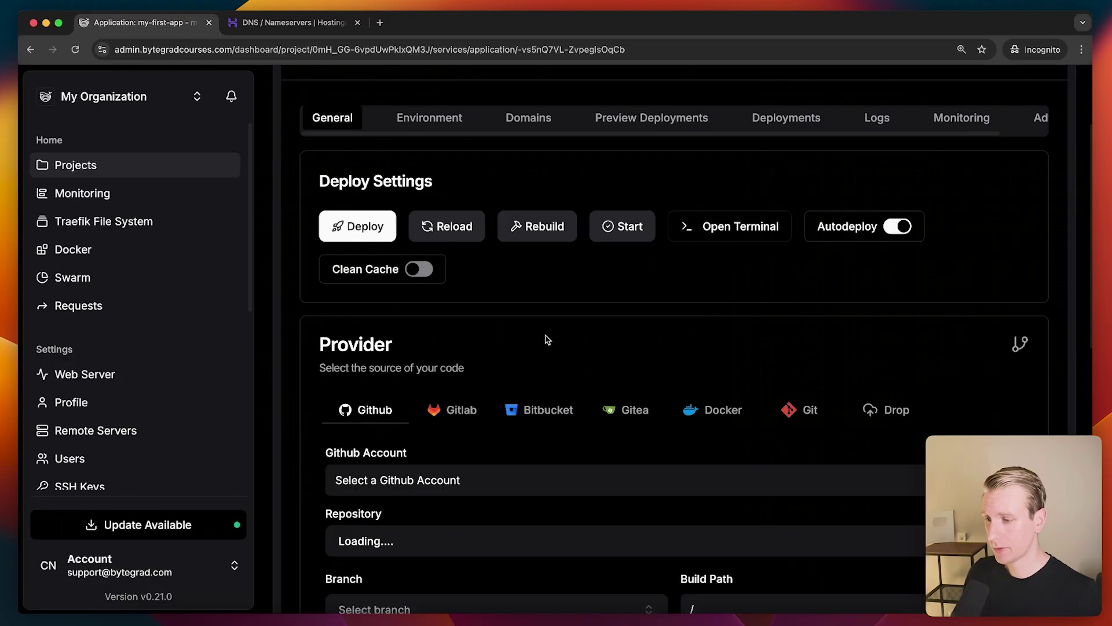
{"action": "scroll", "coordinate": [484, 363], "scroll_direction": "down", "scroll_amount": 3}
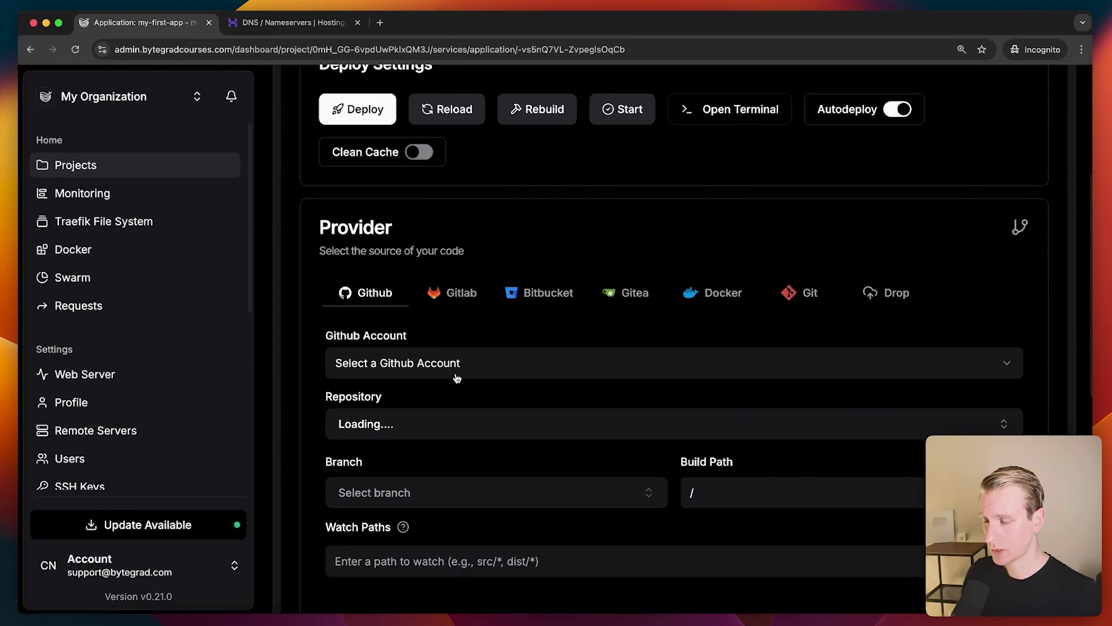
{"action": "left_click", "coordinate": [408, 346]}
{"action": "left_click", "coordinate": [413, 380]}
Set repository nextjs-app and branch main, check Deployments, and return to General
{"action": "scroll", "coordinate": [443, 389], "scroll_direction": "down", "scroll_amount": 1}
{"action": "left_click", "coordinate": [440, 397]}
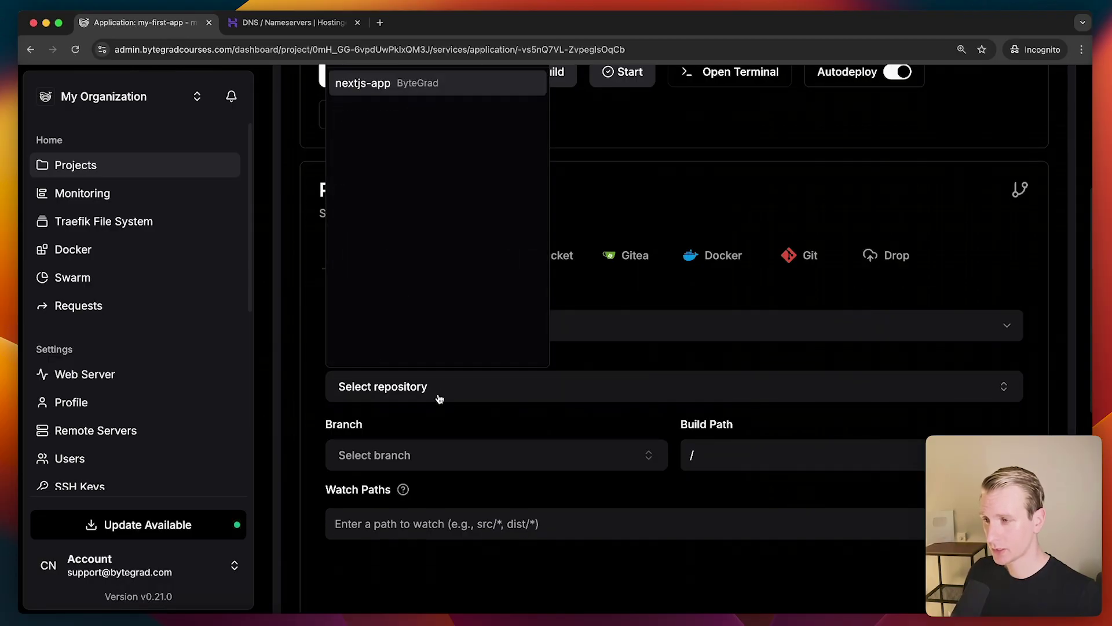
{"action": "left_click", "coordinate": [374, 87]}
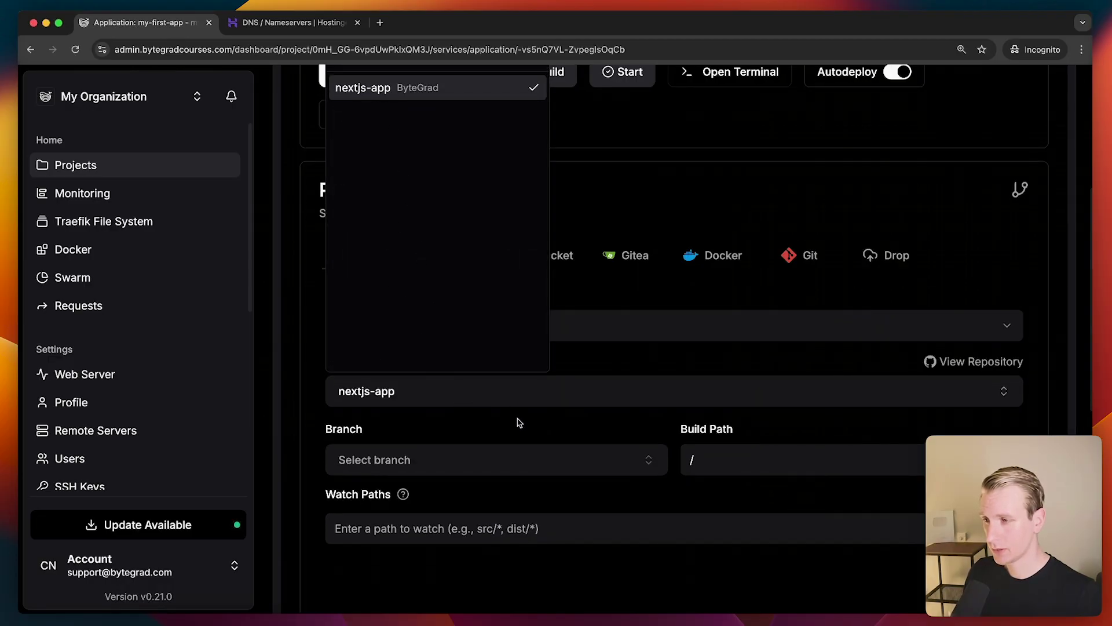
{"action": "left_click", "coordinate": [519, 419]}
{"action": "left_click", "coordinate": [505, 457]}
{"action": "left_click", "coordinate": [374, 160]}
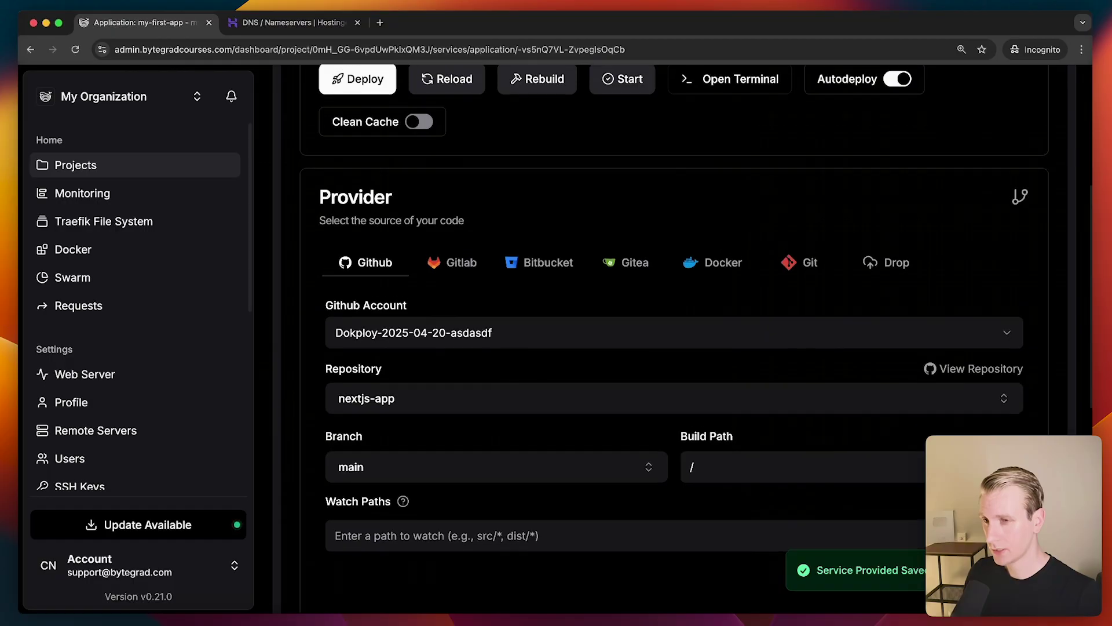
{"action": "scroll", "coordinate": [681, 423], "scroll_direction": "up", "scroll_amount": 5}
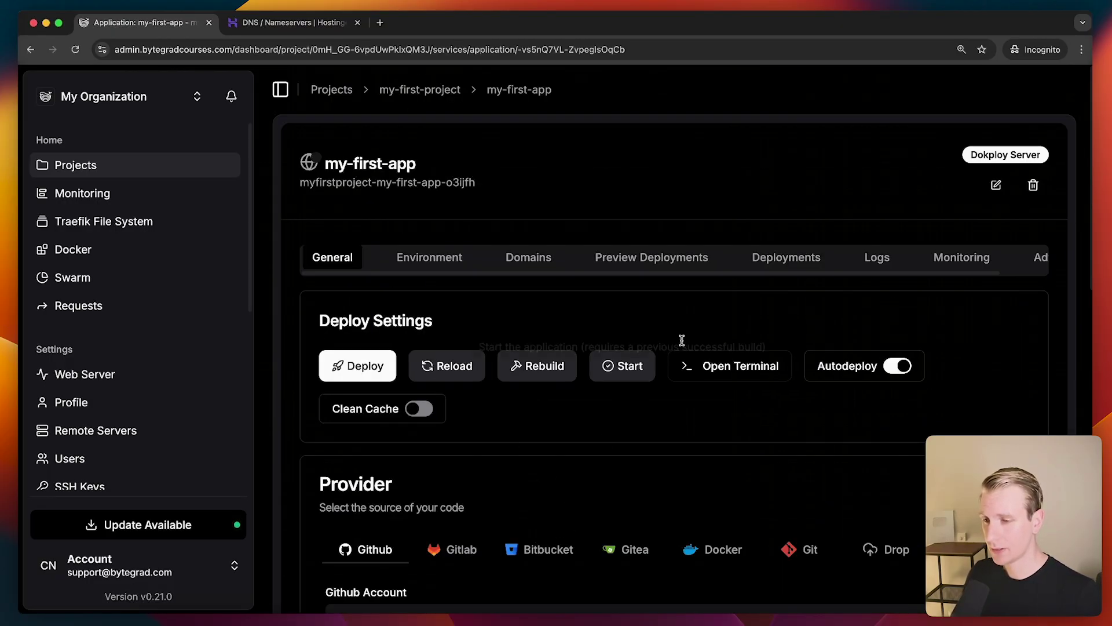
{"action": "left_click", "coordinate": [785, 259]}
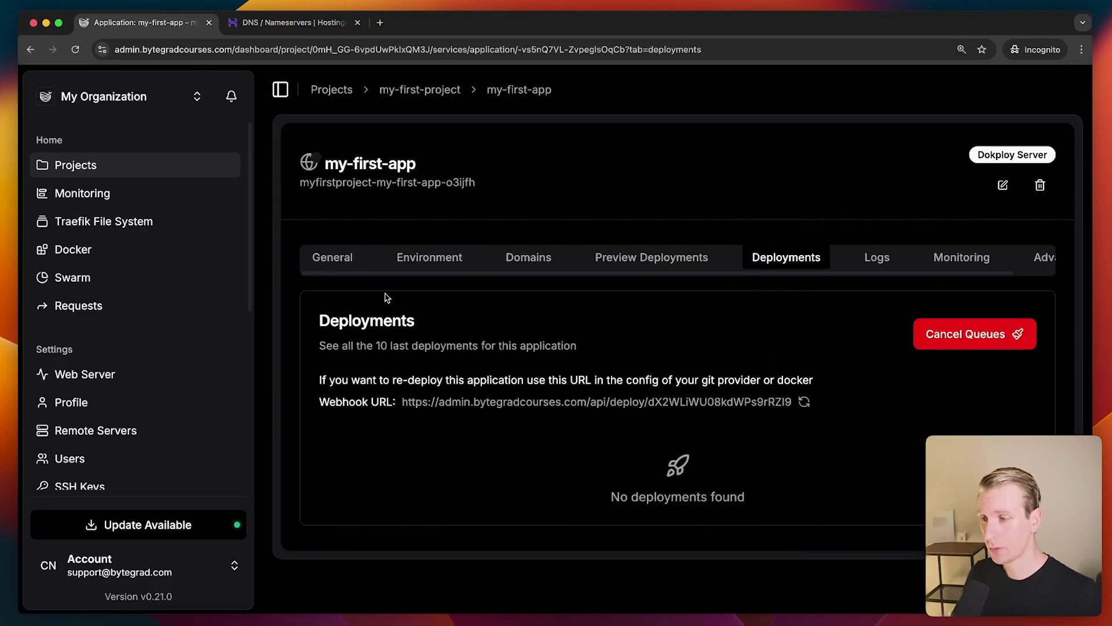
{"action": "left_click", "coordinate": [348, 270]}
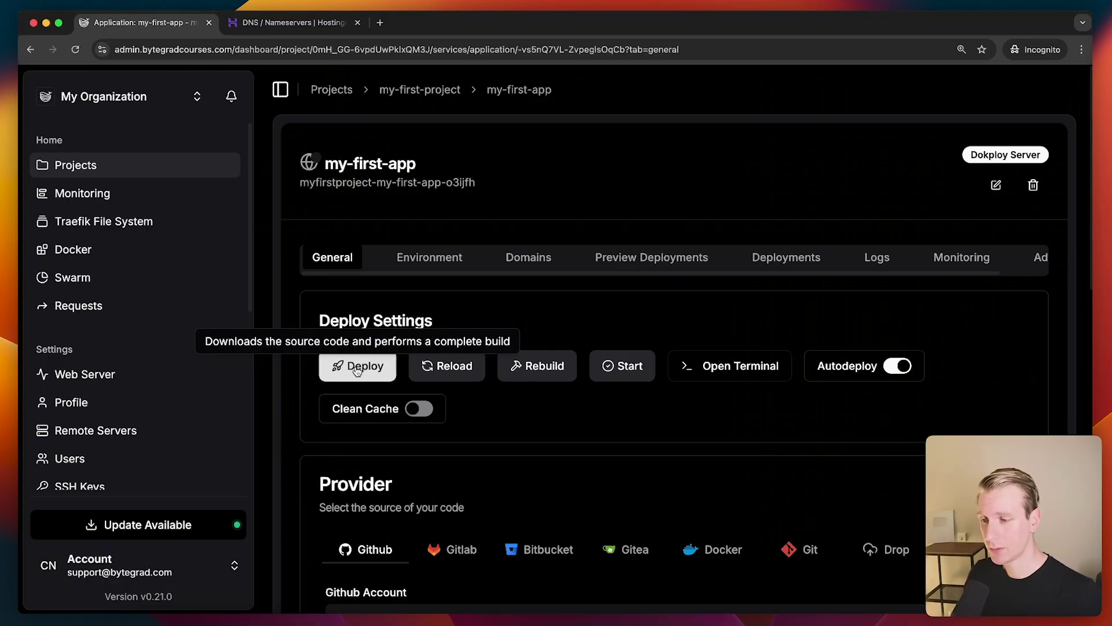
In the VS Code terminal, run clear and type npm run build
{"action": "left_click", "coordinate": [384, 610]}
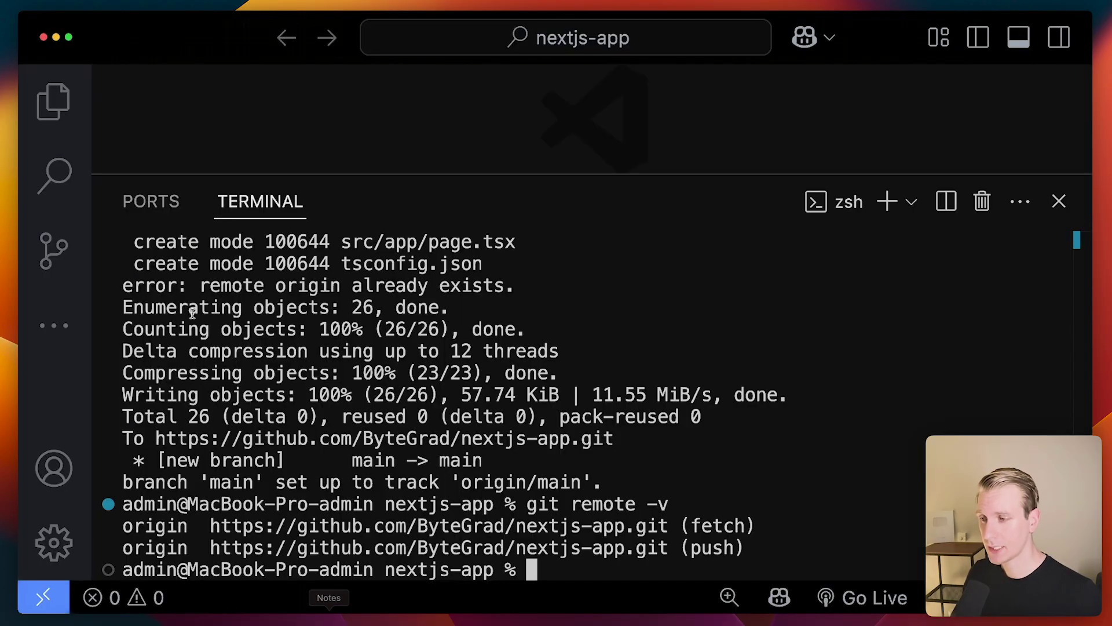
{"action": "type", "text": "clear"}
{"action": "key", "text": "Return"}
{"action": "type", "text": "npm run build"}
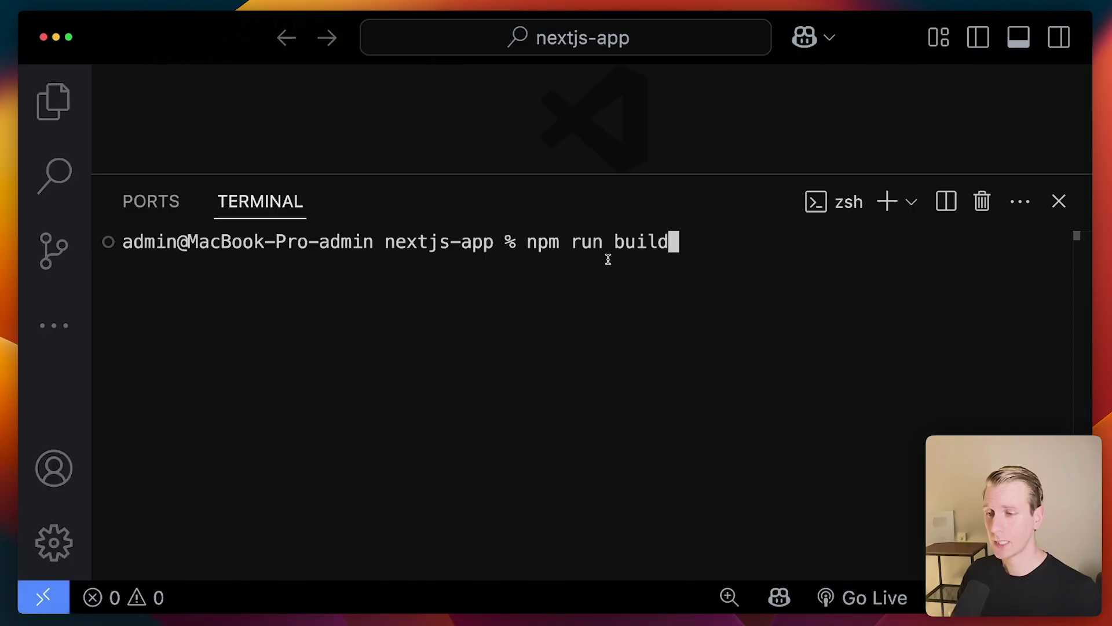
Hide the terminal, open src/app/page.tsx with its Hello world heading, then return to Dokploy
{"action": "key", "text": "super+b"}
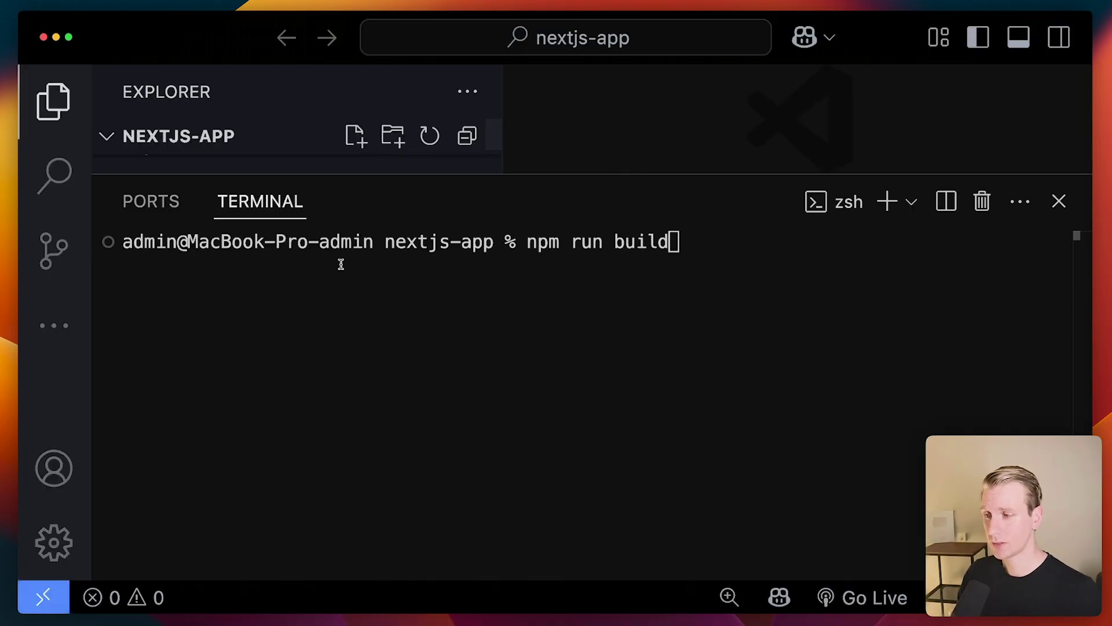
{"action": "key", "text": "super+j"}
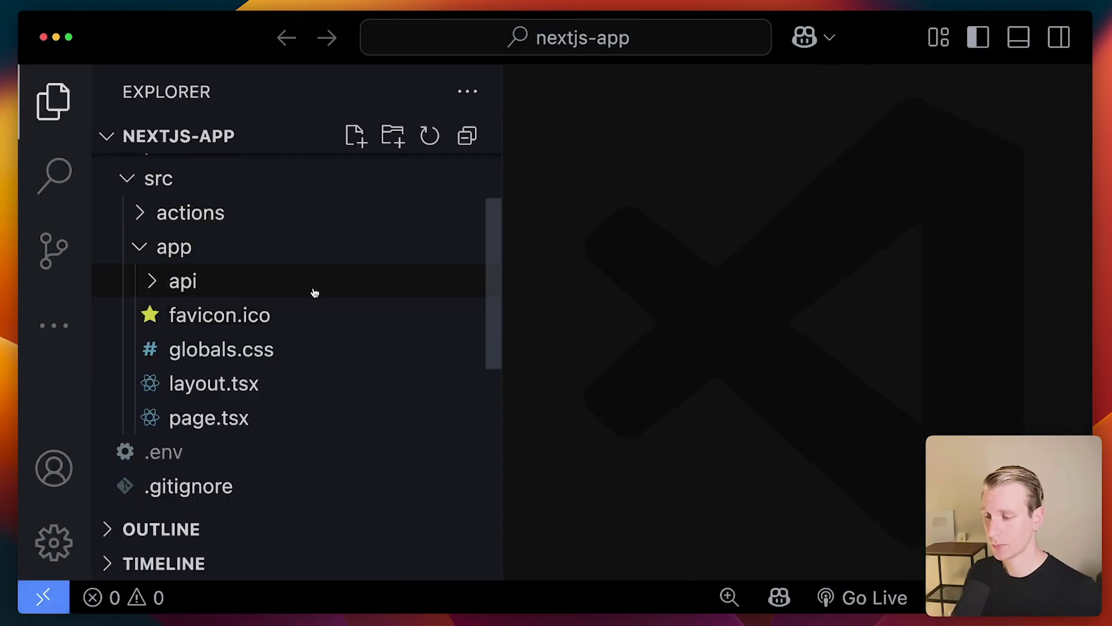
{"action": "left_click", "coordinate": [261, 419]}
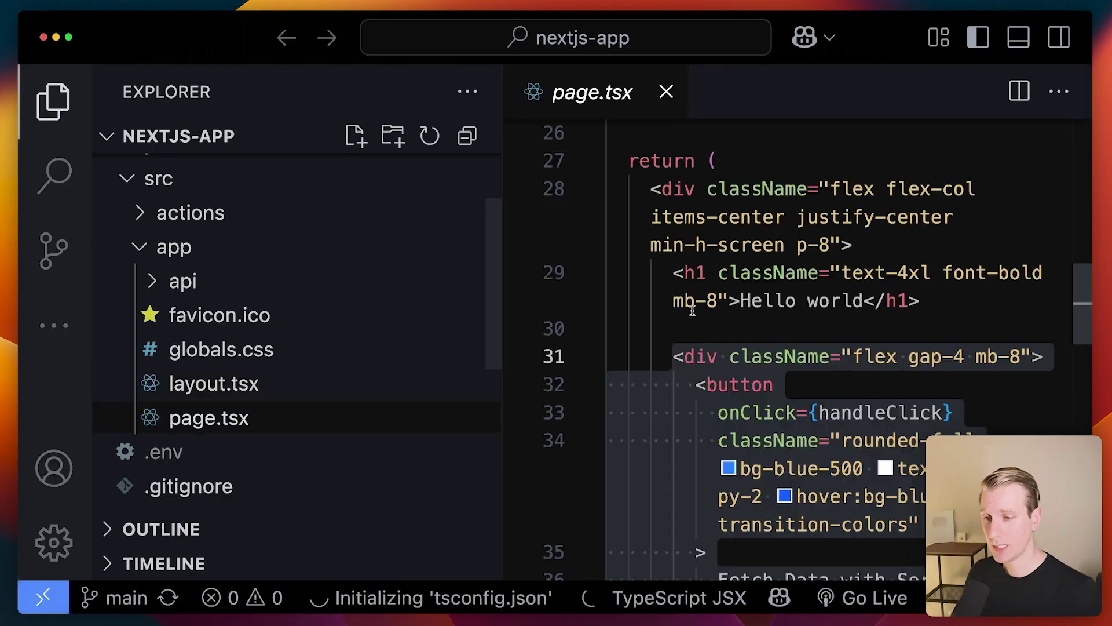
{"action": "left_click", "coordinate": [857, 318]}
{"action": "left_click", "coordinate": [950, 301]}
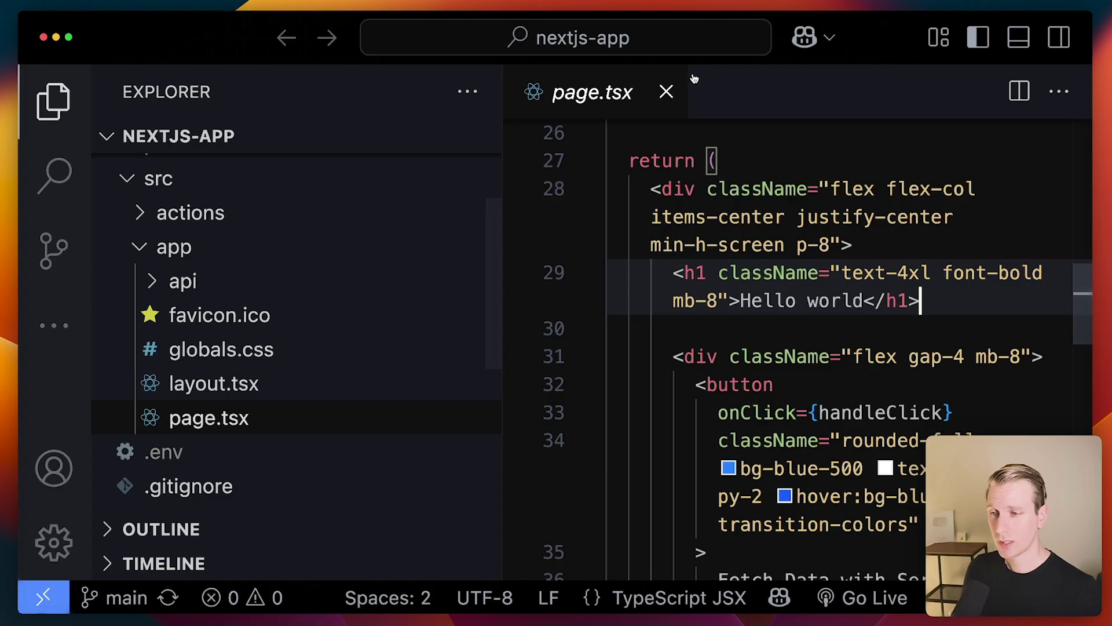
{"action": "key", "text": "super+Tab"}
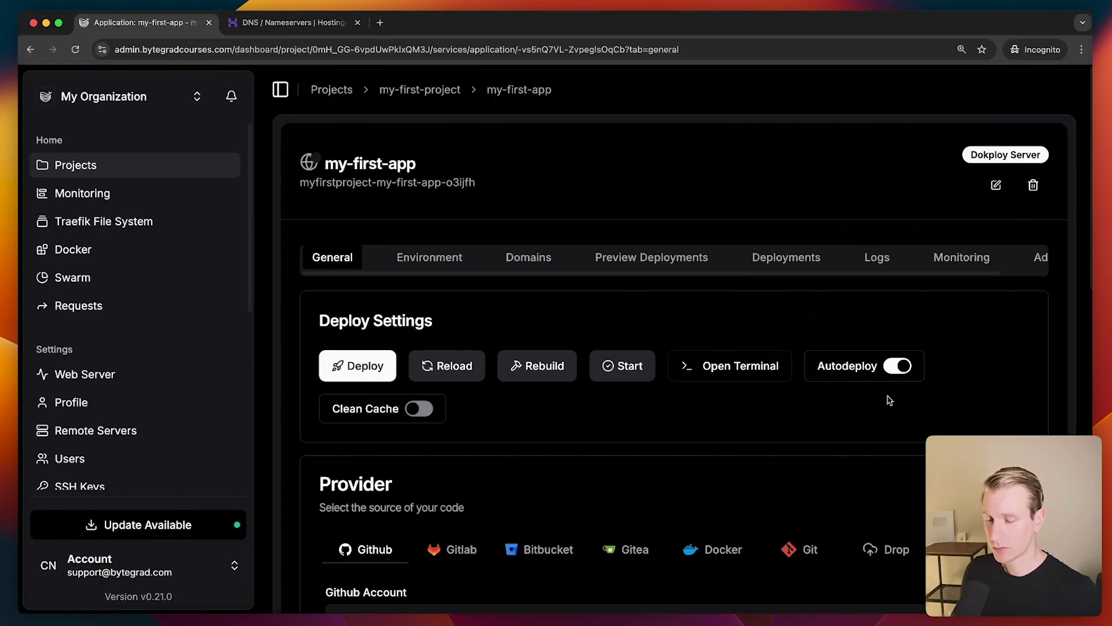
Deploy my-first-app and open its build log at the Cloning Repo stage
{"action": "left_click", "coordinate": [374, 367]}
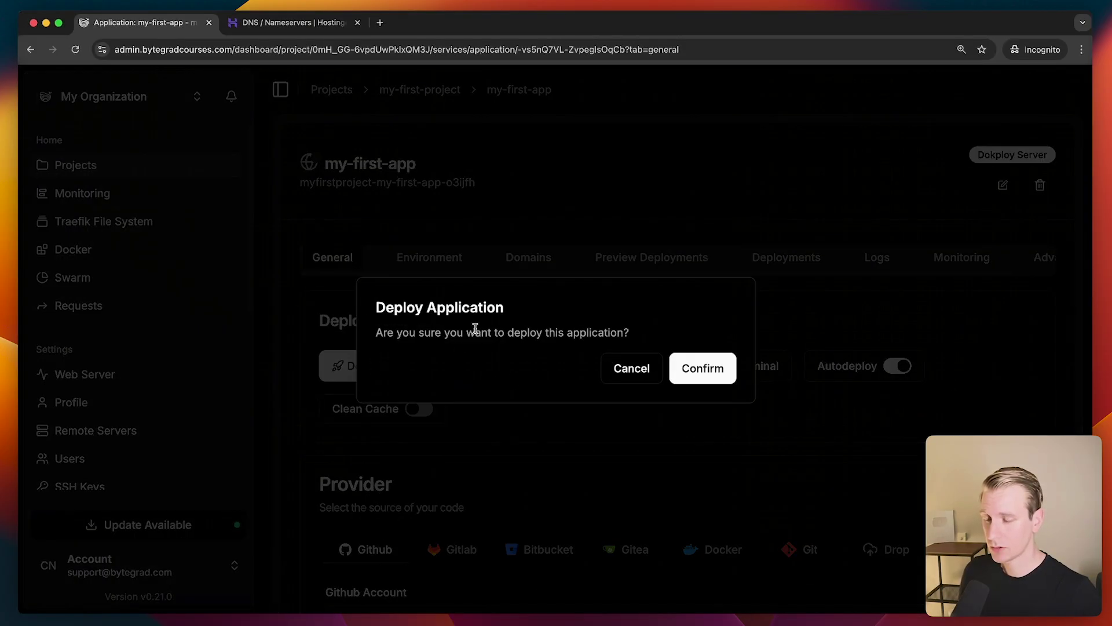
{"action": "left_click", "coordinate": [717, 374]}
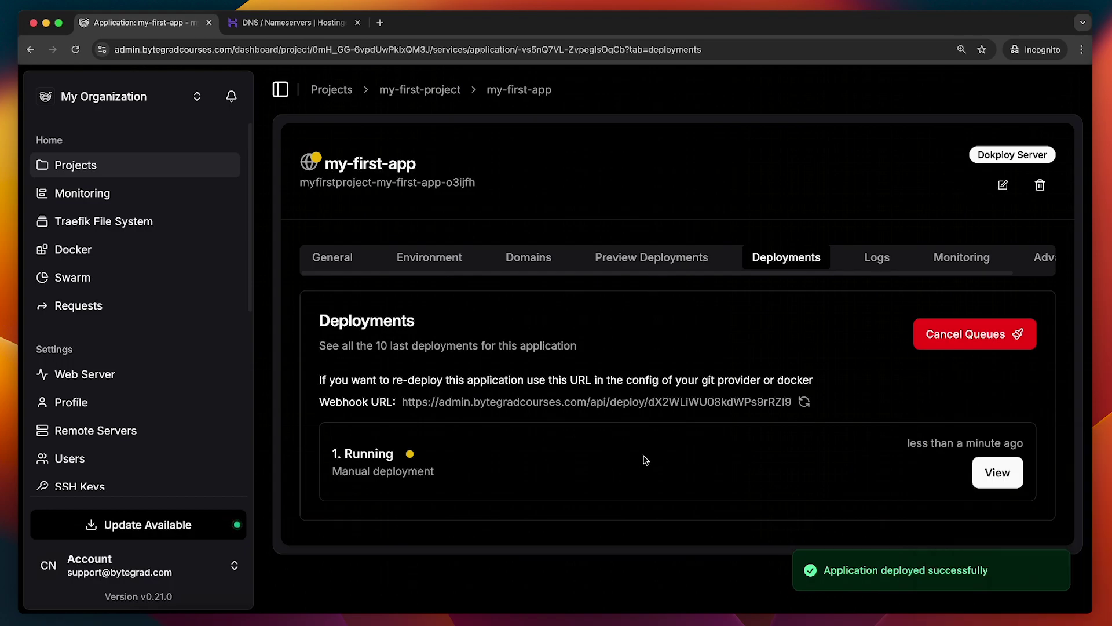
{"action": "left_click", "coordinate": [998, 473]}
{"action": "scroll", "coordinate": [683, 342], "scroll_direction": "up", "scroll_amount": 15}
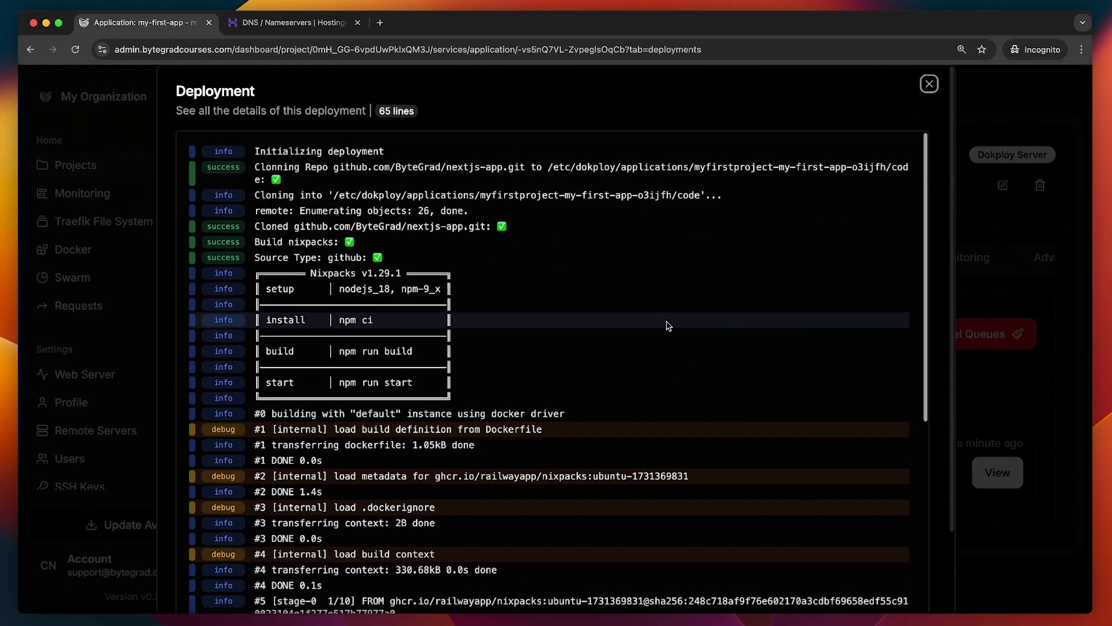
{"action": "left_click_drag", "start_coordinate": [255, 168], "coordinate": [537, 169]}
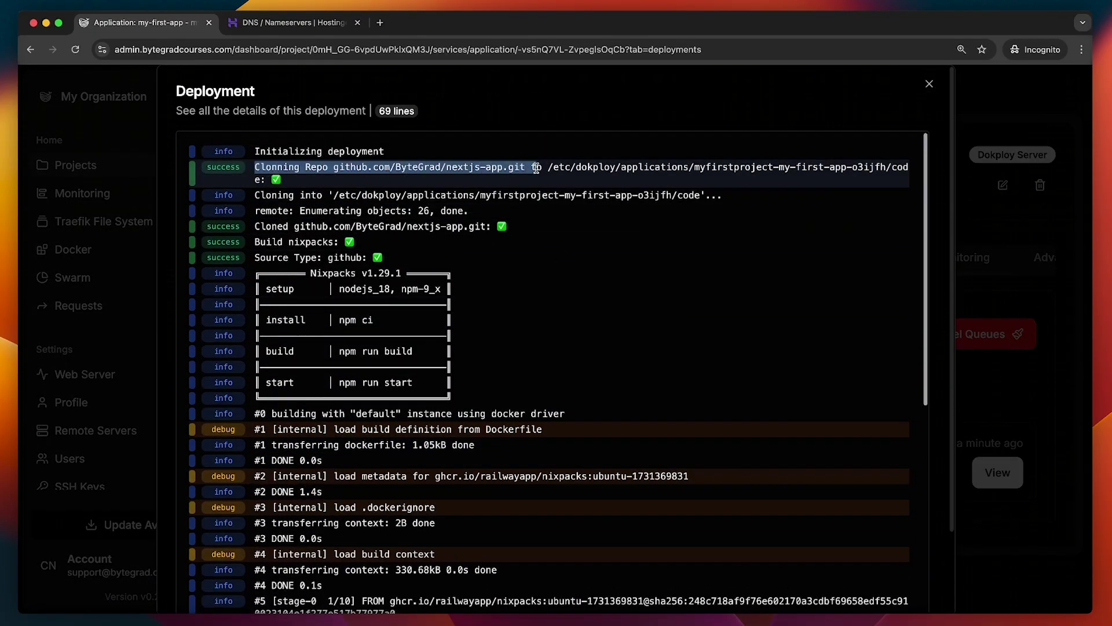
{"action": "left_click", "coordinate": [572, 190]}
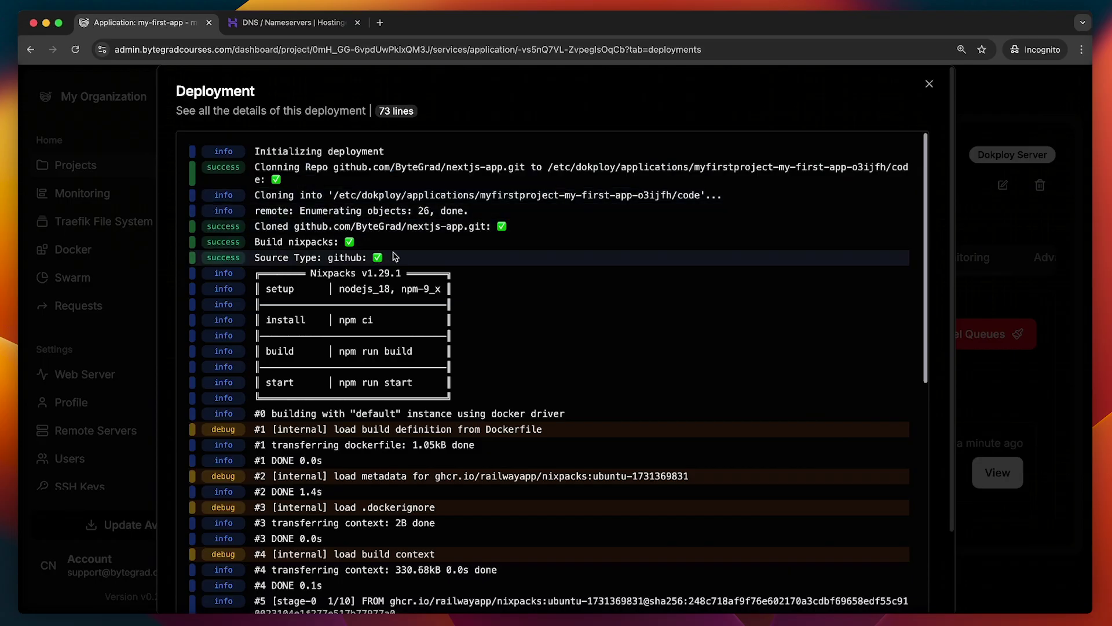
Follow the build log through linting until Docker Deployed, then close it
{"action": "scroll", "coordinate": [469, 293], "scroll_direction": "down", "scroll_amount": 5}
{"action": "scroll", "coordinate": [470, 293], "scroll_direction": "down", "scroll_amount": 15}
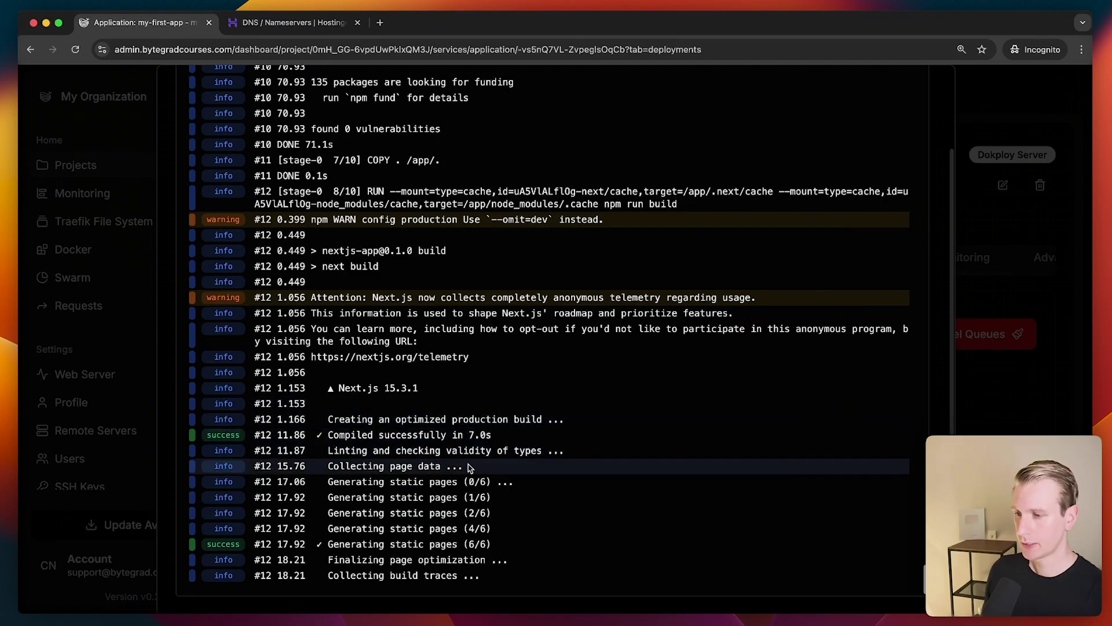
{"action": "left_click_drag", "start_coordinate": [328, 453], "coordinate": [532, 374]}
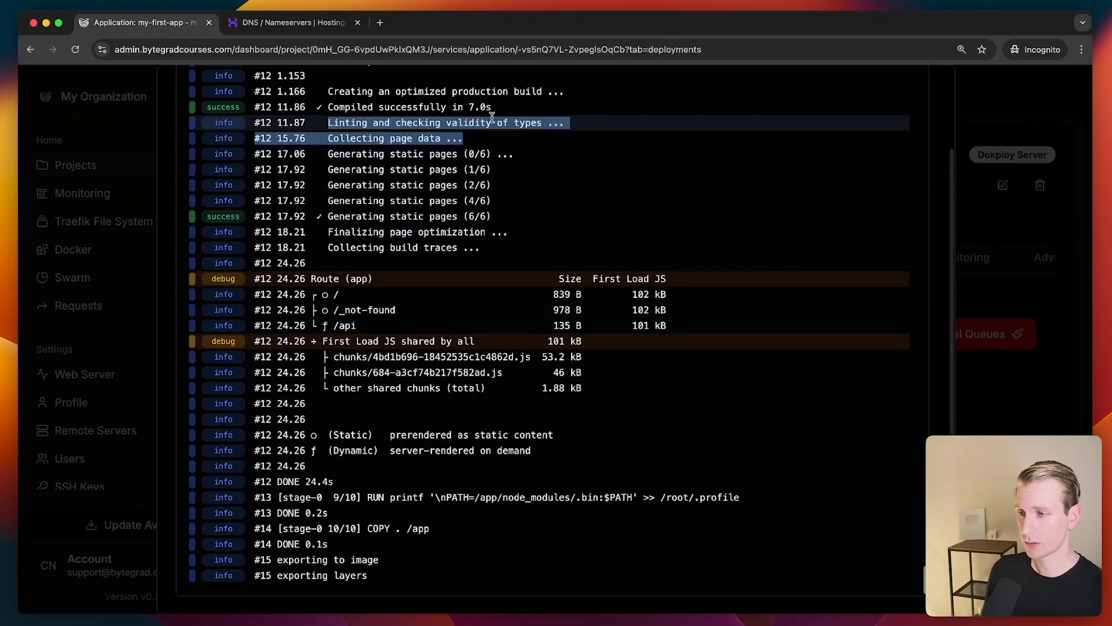
{"action": "triple_click", "coordinate": [489, 120]}
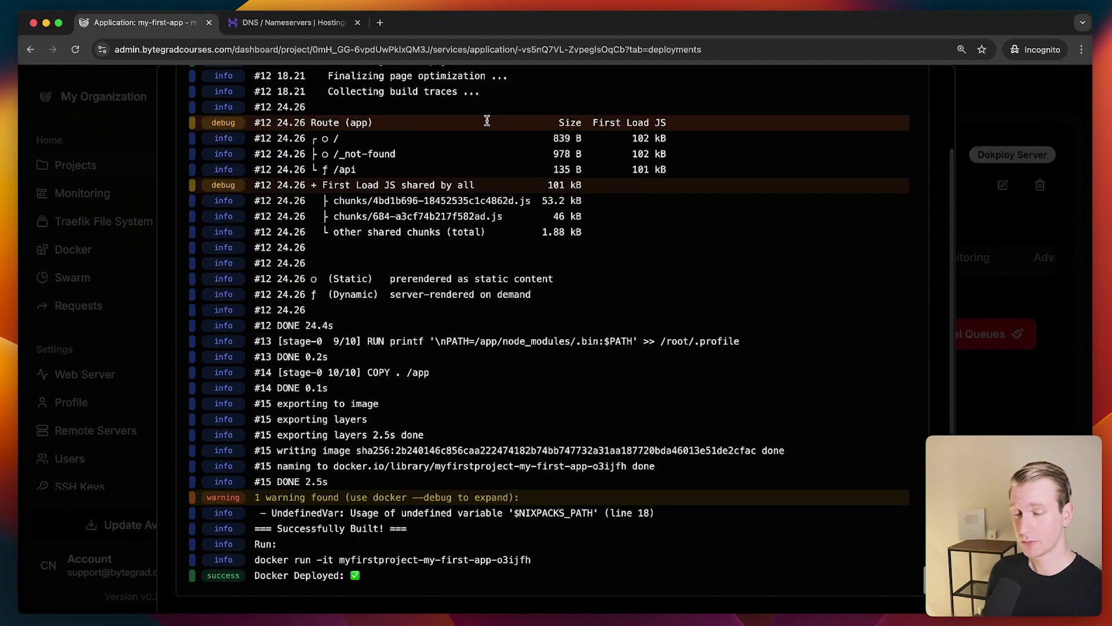
{"action": "scroll", "coordinate": [393, 313], "scroll_direction": "up", "scroll_amount": 1}
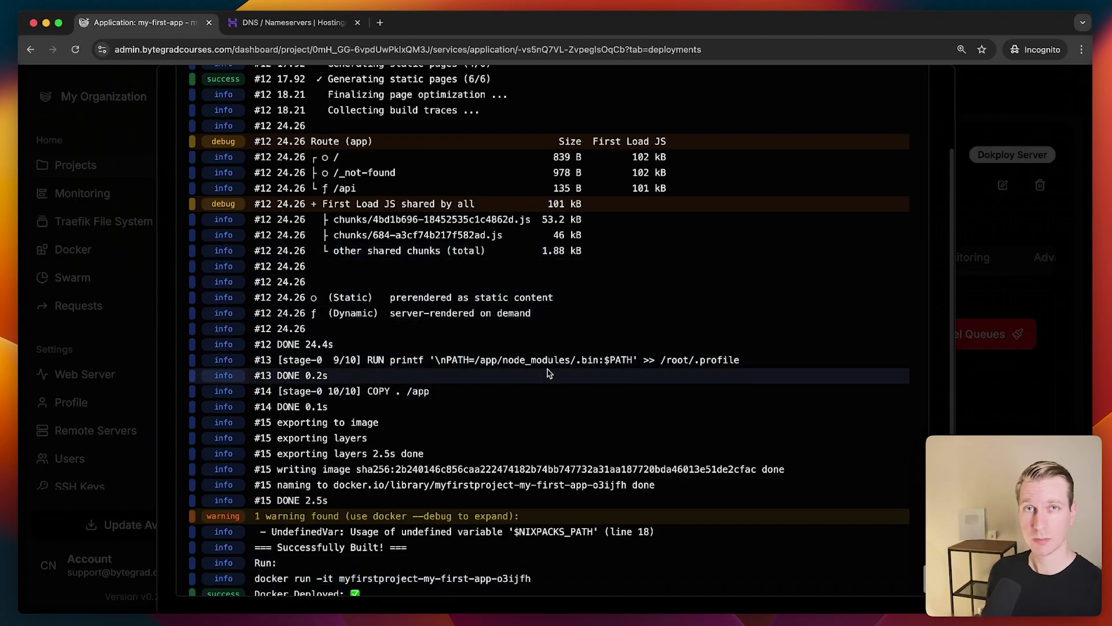
{"action": "scroll", "coordinate": [545, 365], "scroll_direction": "down", "scroll_amount": 1}
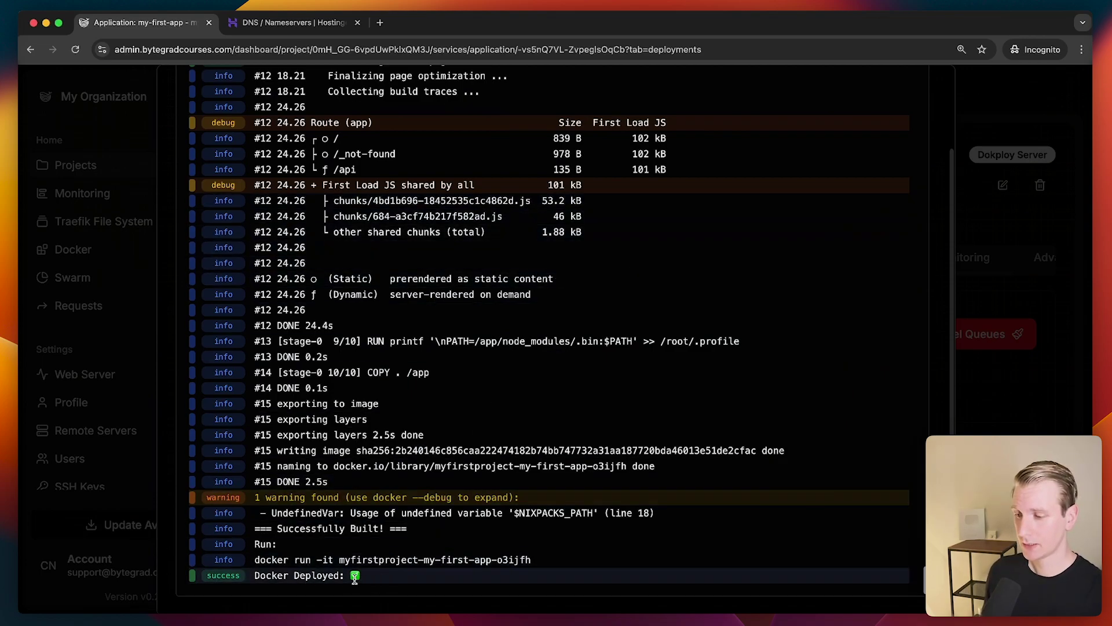
{"action": "key", "text": "Escape"}
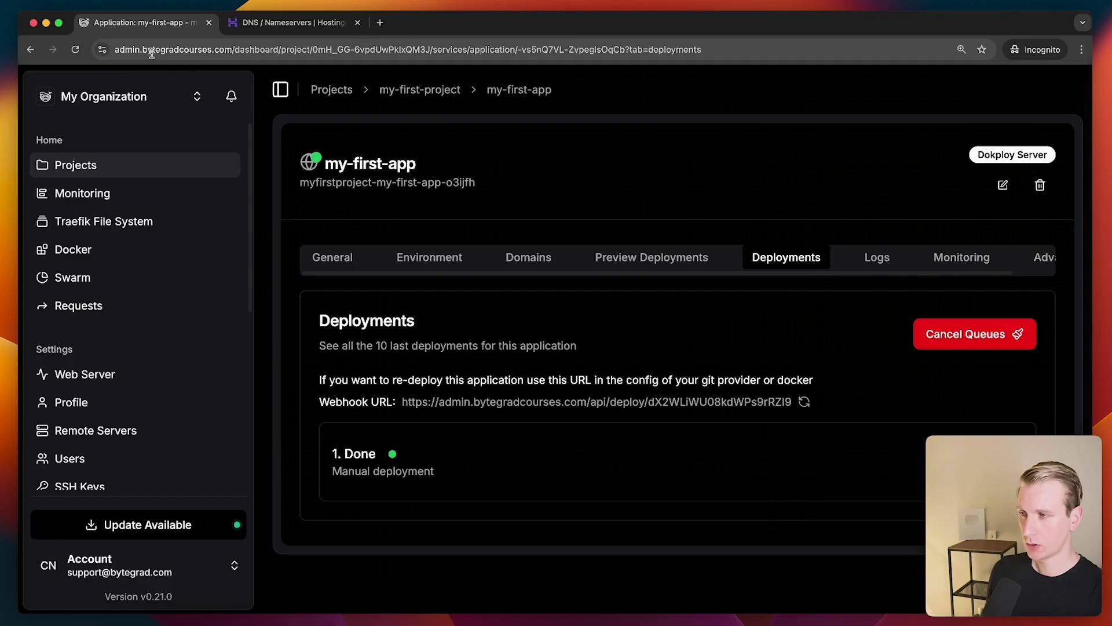
Confirm my-first-app's Domains tab lists no domains, then switch to the Hostinger DNS tab
{"action": "left_click_drag", "start_coordinate": [142, 49], "coordinate": [228, 50]}
{"action": "key", "text": "super+c"}
{"action": "key", "text": "super+t"}
{"action": "key", "text": "super+v"}
{"action": "key", "text": "Escape"}
{"action": "key", "text": "Escape"}
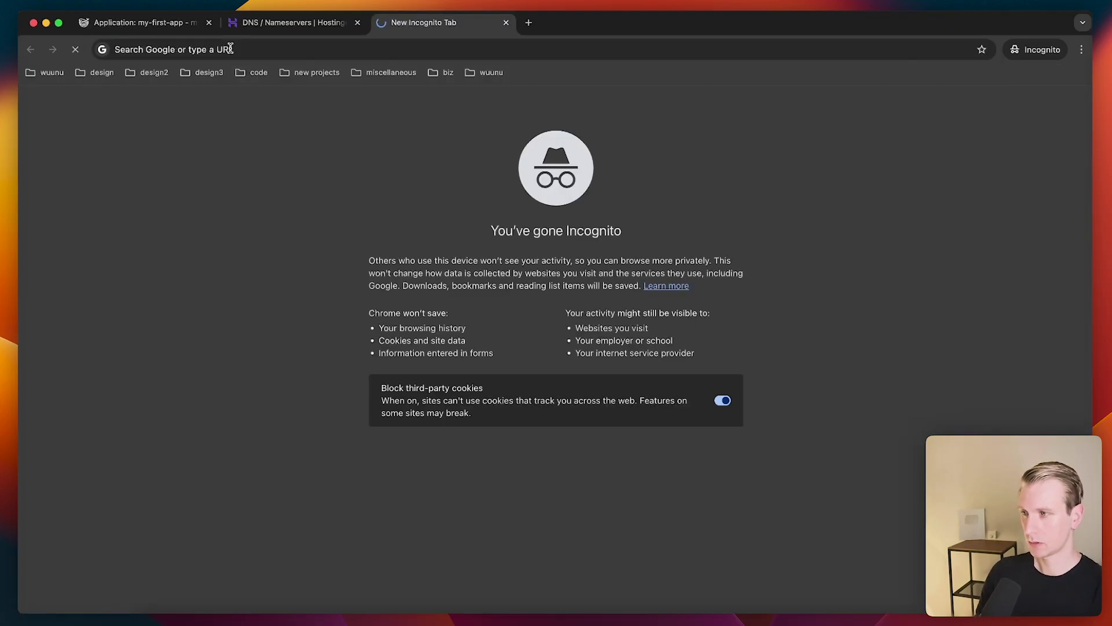
{"action": "key", "text": "super+w"}
{"action": "left_click", "coordinate": [545, 265]}
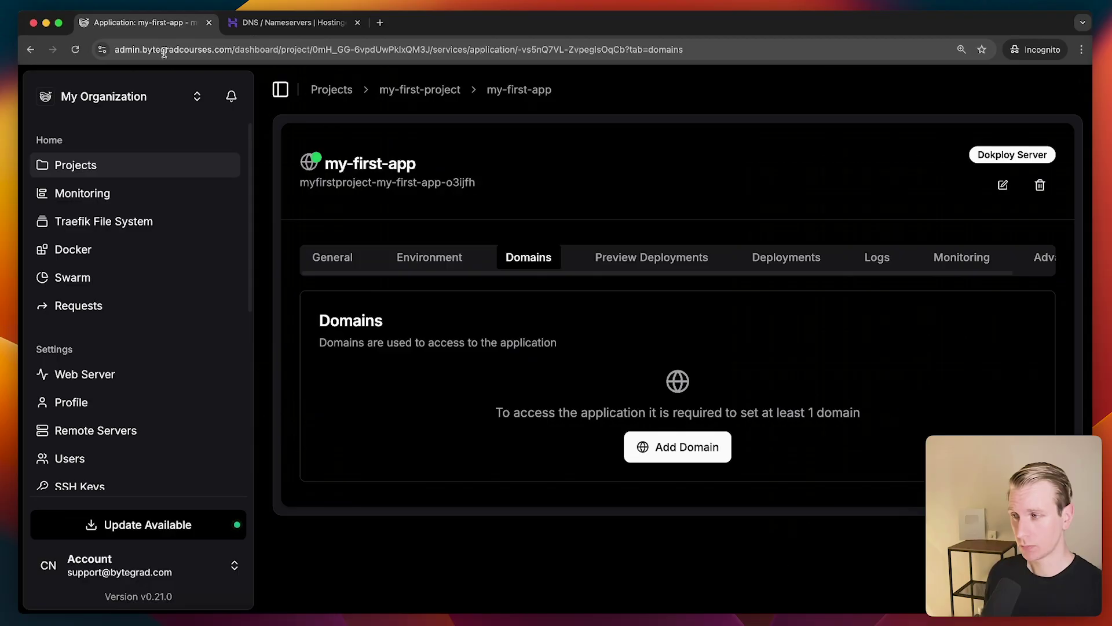
{"action": "left_click", "coordinate": [264, 26]}
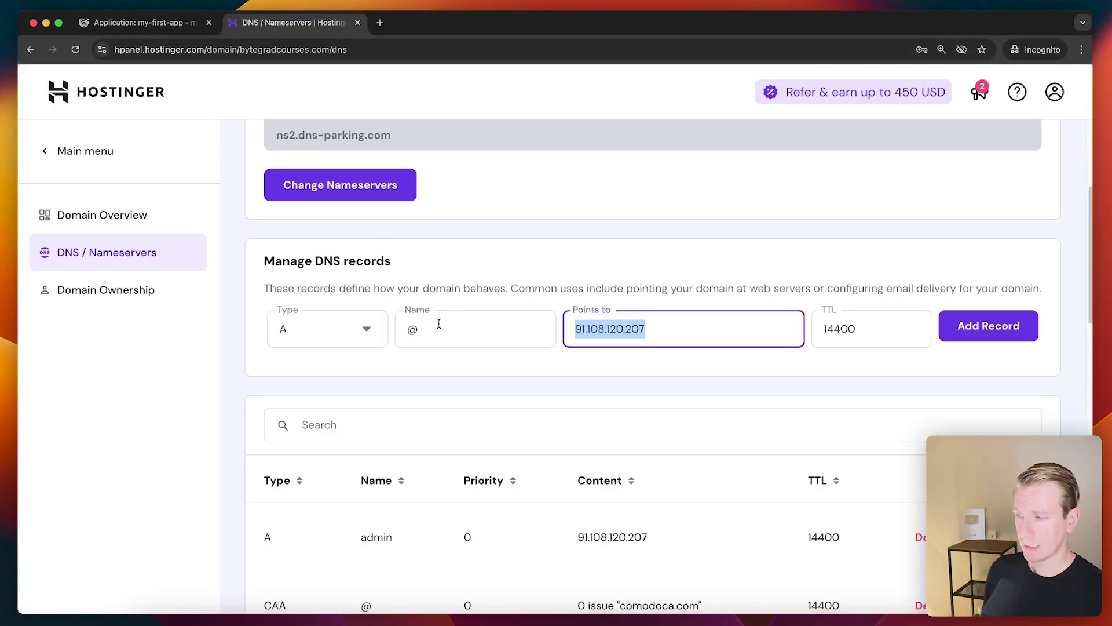
Check the server IP 91.108.120.207 in Dokploy's Web Server settings against the Hostinger record
{"action": "double_click", "coordinate": [399, 336]}
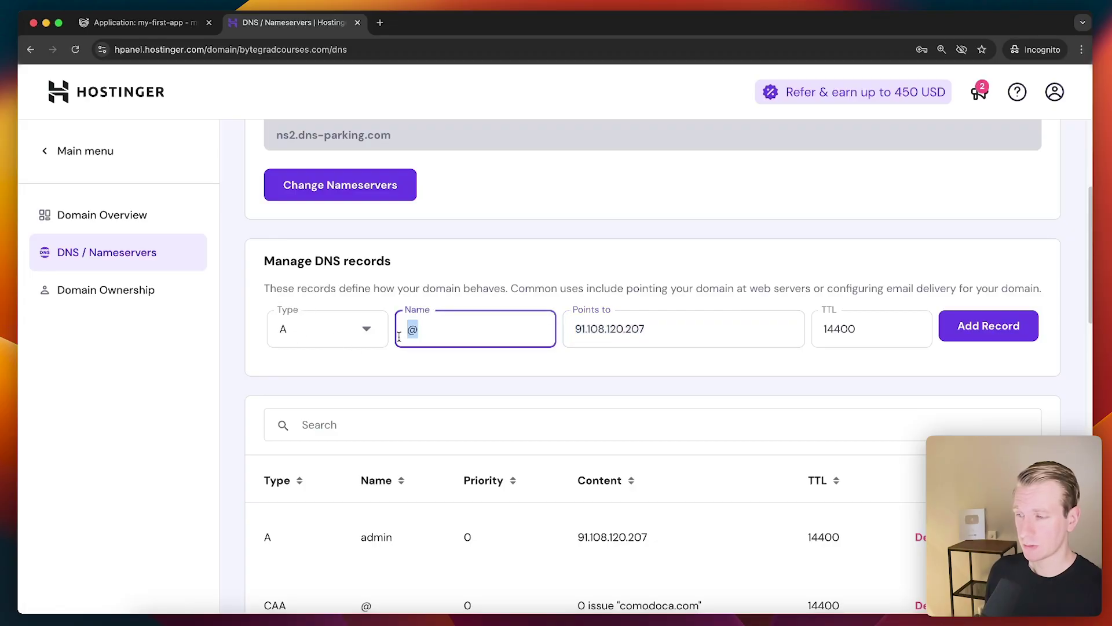
{"action": "left_click", "coordinate": [503, 376]}
{"action": "left_click_drag", "start_coordinate": [657, 330], "coordinate": [531, 330]}
{"action": "left_click", "coordinate": [589, 331]}
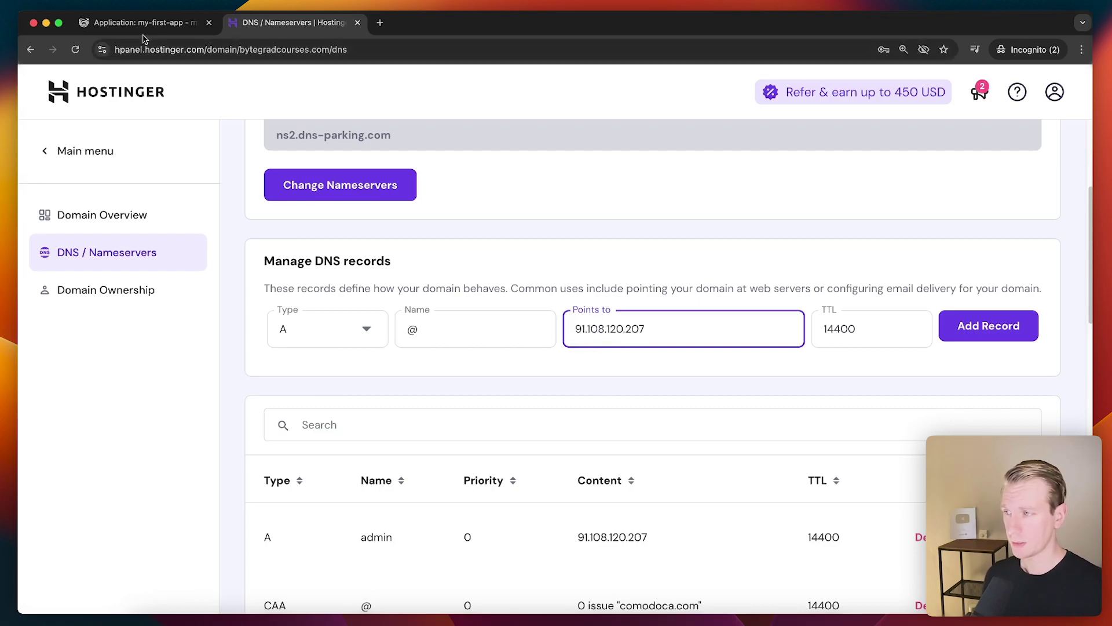
{"action": "key", "text": "ctrl+shift+Tab"}
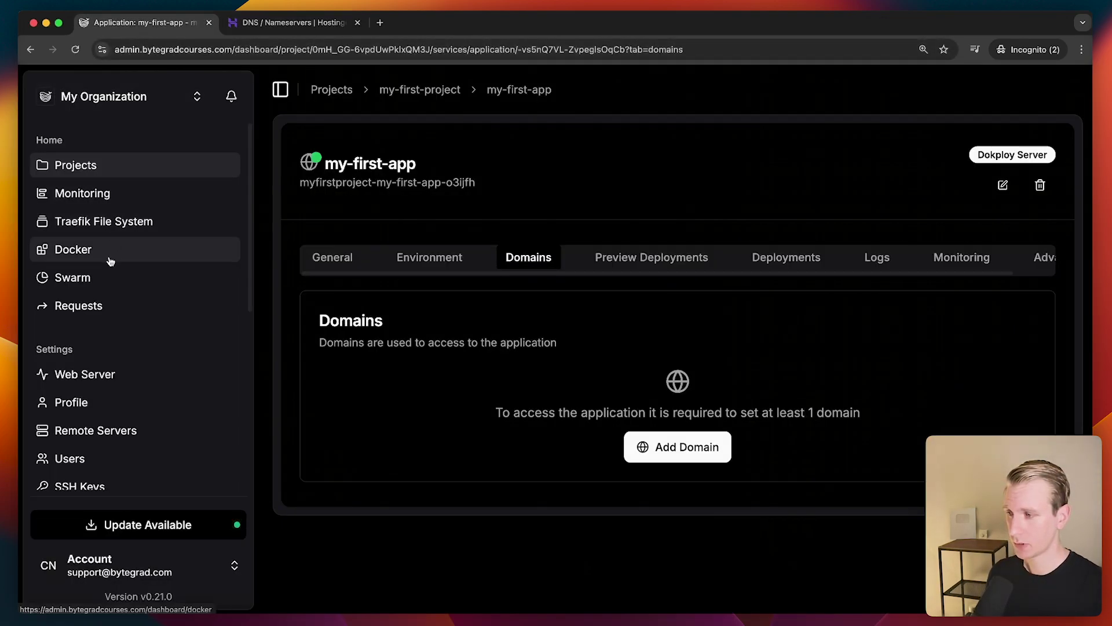
{"action": "left_click", "coordinate": [109, 372]}
{"action": "scroll", "coordinate": [525, 371], "scroll_direction": "down", "scroll_amount": 2}
{"action": "scroll", "coordinate": [526, 372], "scroll_direction": "down", "scroll_amount": 2}
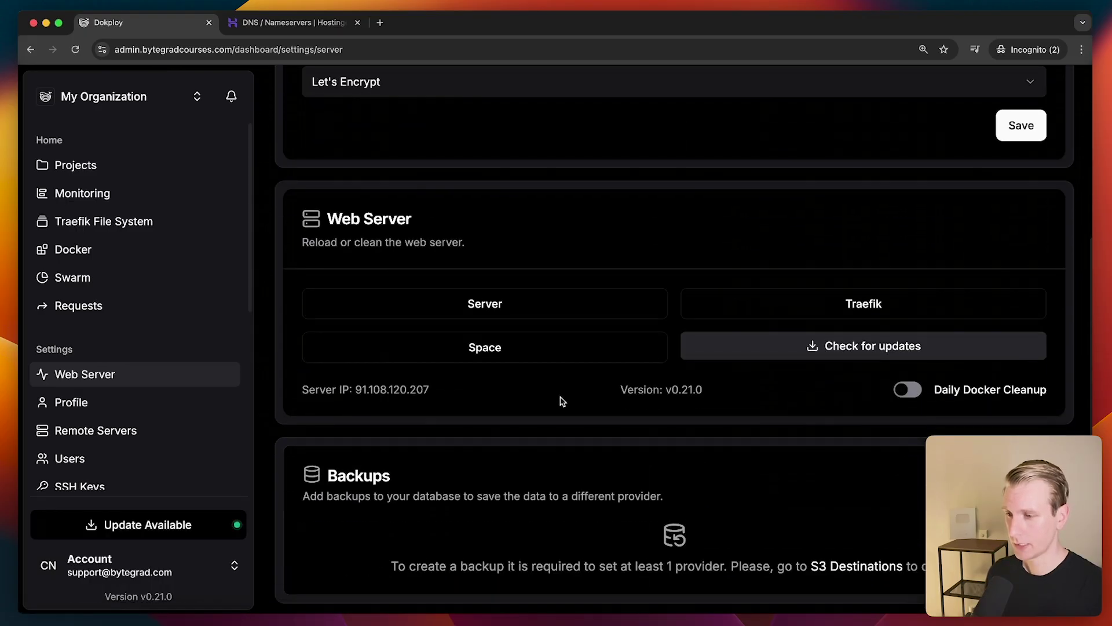
{"action": "left_click_drag", "start_coordinate": [436, 389], "coordinate": [356, 394]}
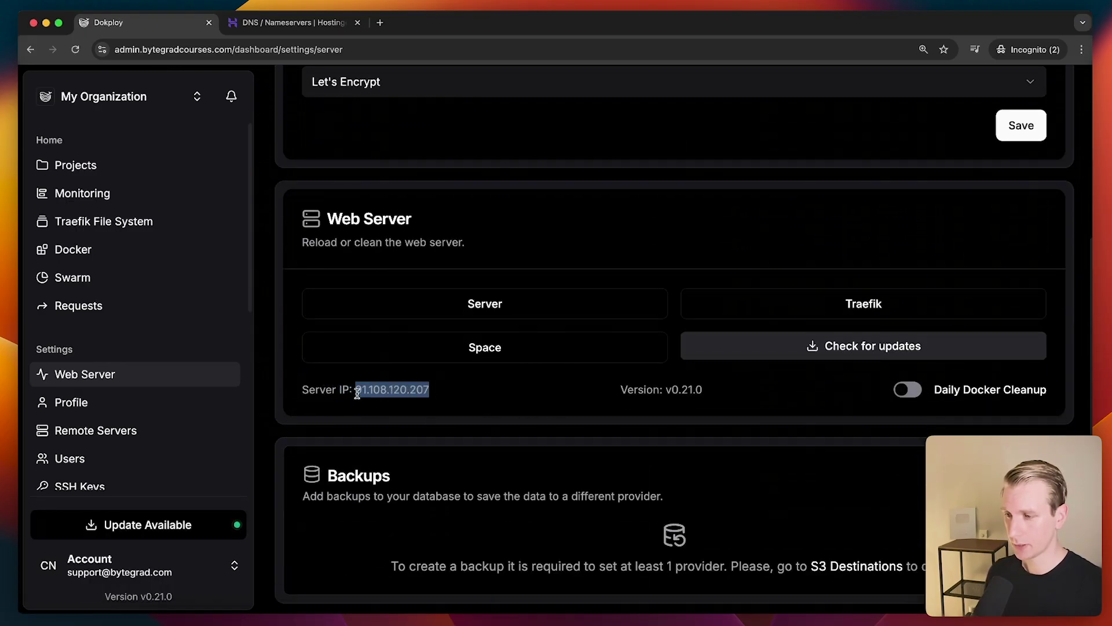
{"action": "left_click", "coordinate": [325, 22]}
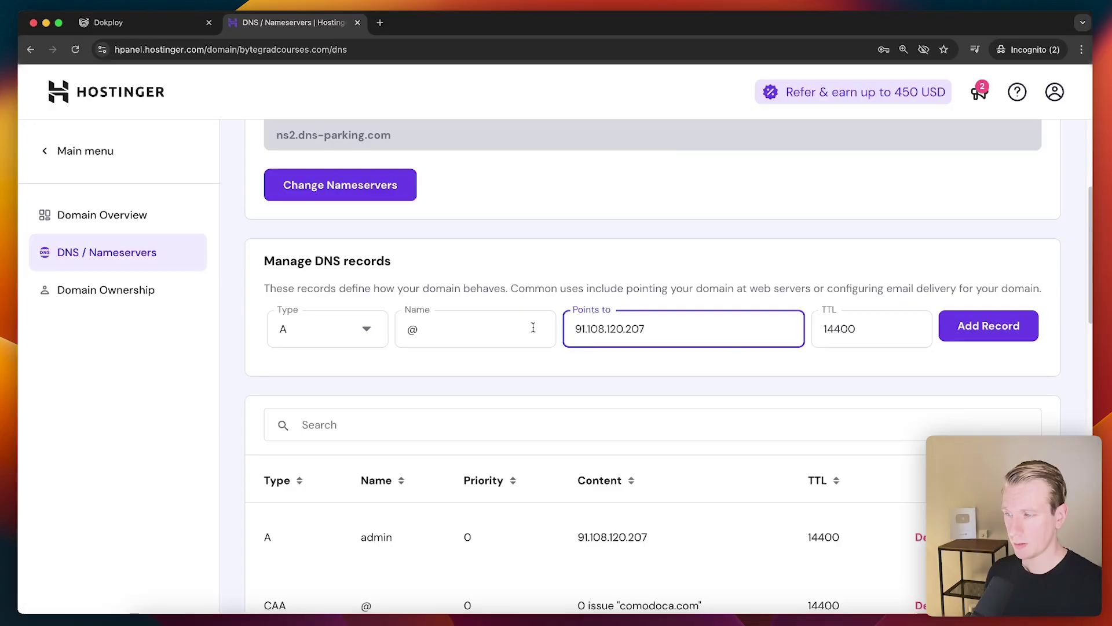
Add and confirm the Hostinger A record @ pointing to 91.108.120.207
{"action": "double_click", "coordinate": [477, 335]}
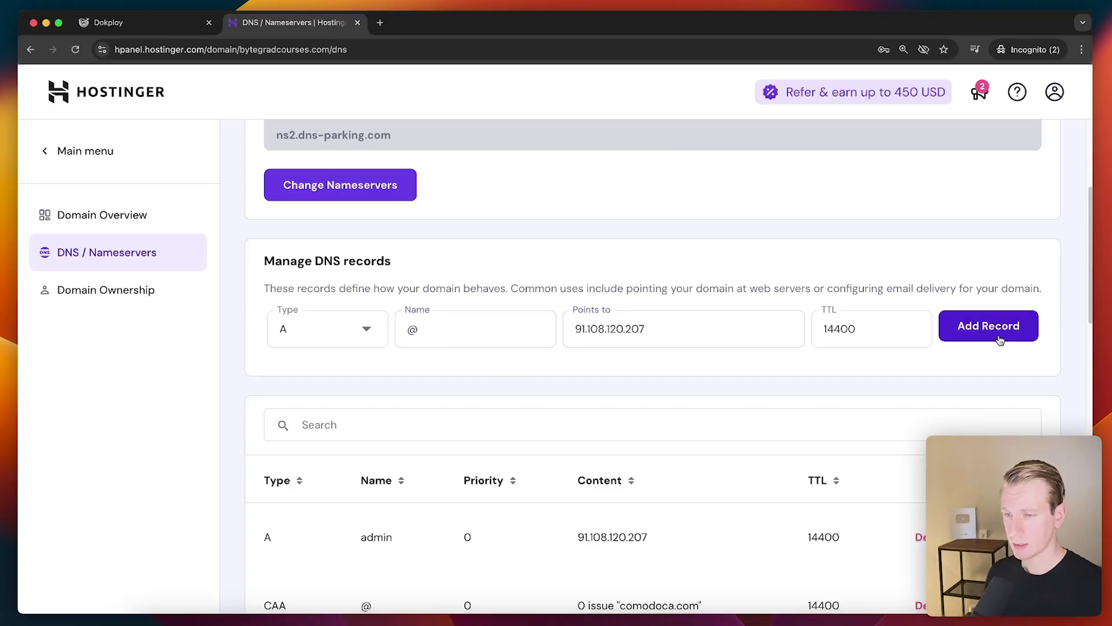
{"action": "left_click", "coordinate": [994, 336]}
{"action": "left_click", "coordinate": [718, 473]}
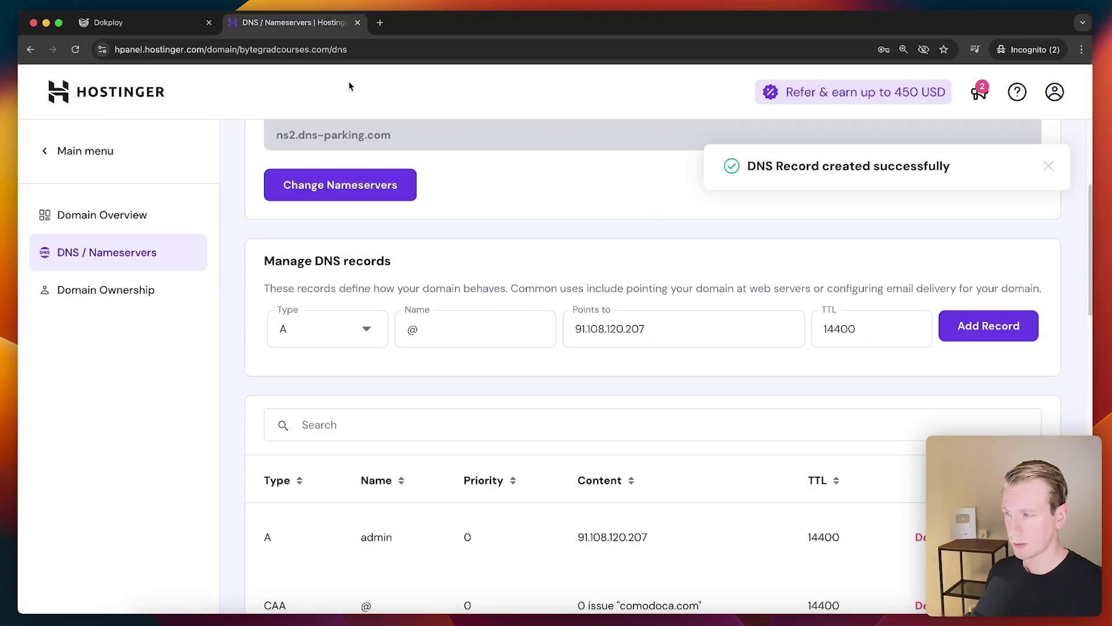
{"action": "left_click_drag", "start_coordinate": [156, 29], "coordinate": [301, 26]}
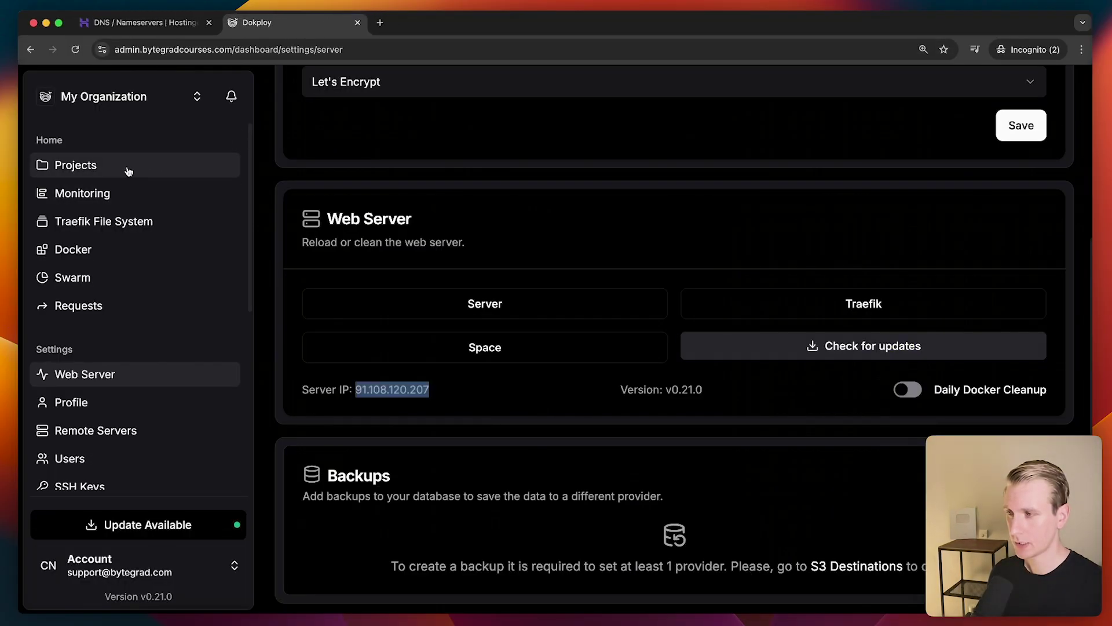
Go to my-first-app's Domains settings in my-first-project and start a new domain
{"action": "left_click", "coordinate": [128, 169]}
{"action": "left_click", "coordinate": [414, 333]}
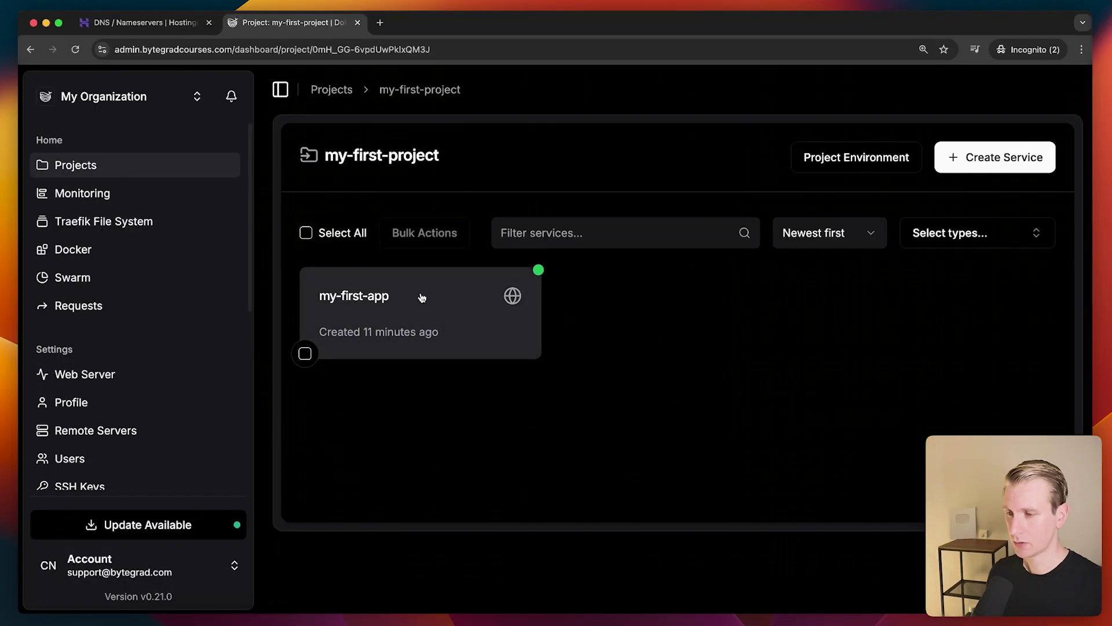
{"action": "left_click", "coordinate": [422, 297]}
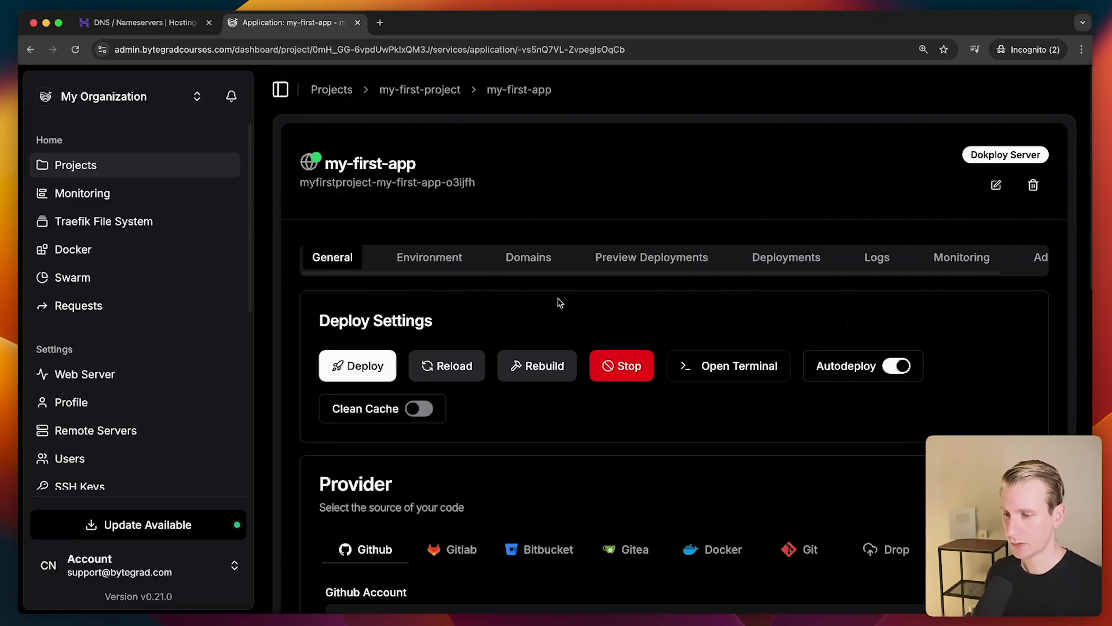
{"action": "left_click", "coordinate": [535, 264]}
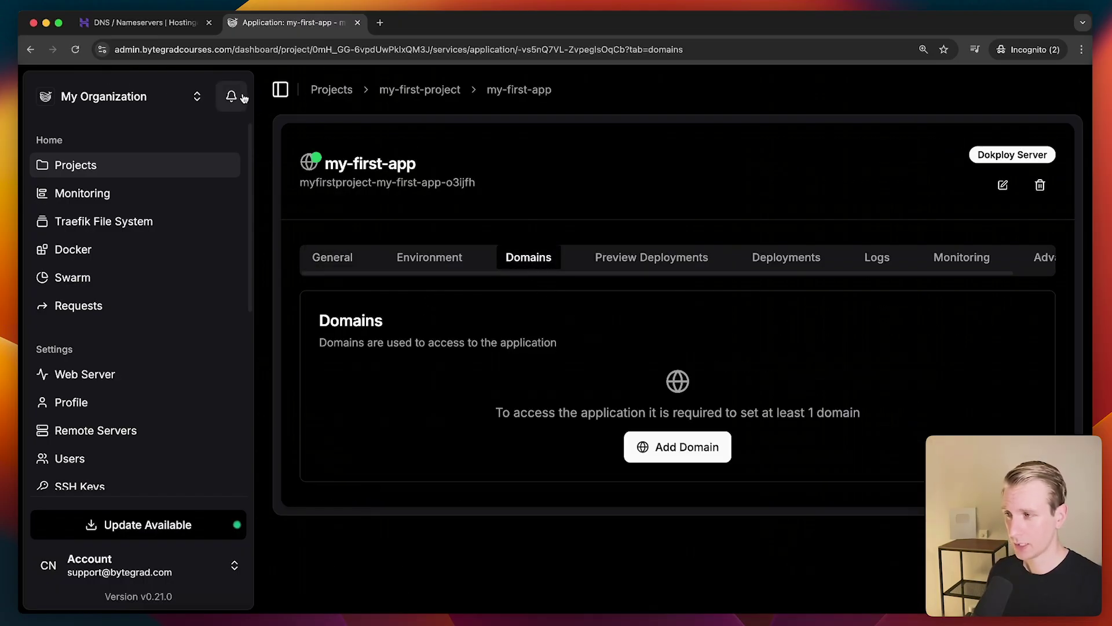
{"action": "left_click", "coordinate": [655, 457]}
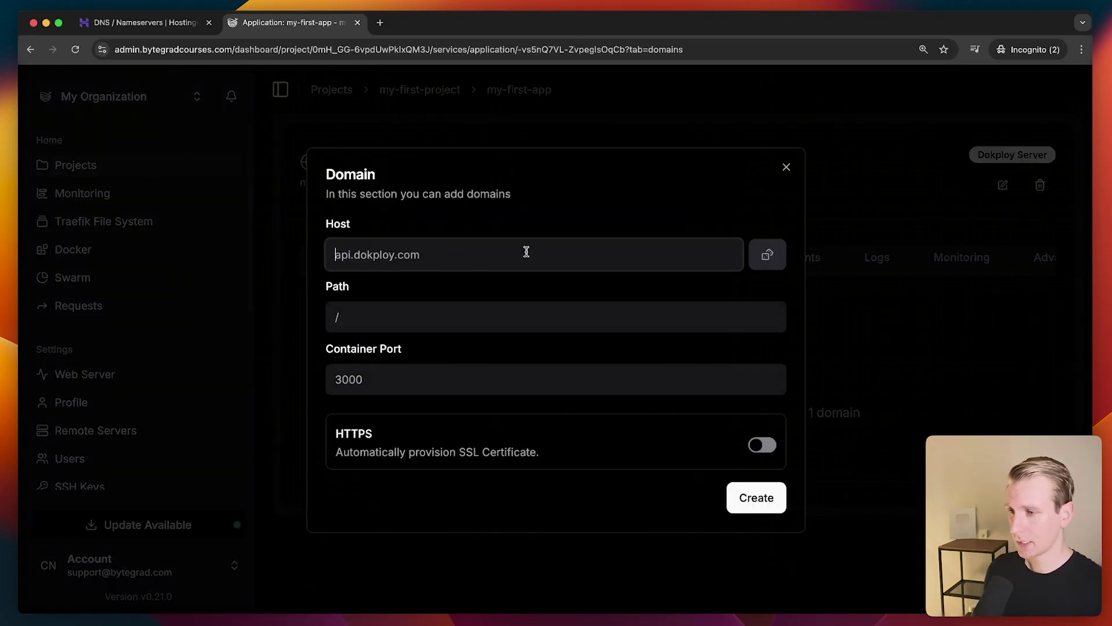
Paste bytegradcourses.com as the new domain's host
{"action": "key", "text": "super+v"}
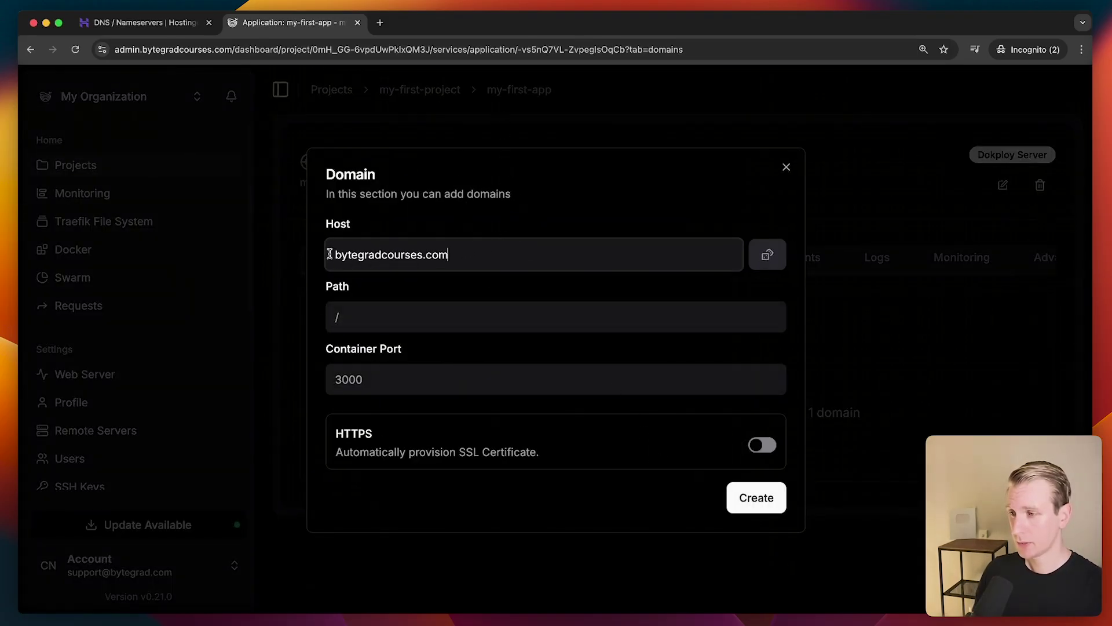
{"action": "triple_click", "coordinate": [469, 253]}
{"action": "left_click", "coordinate": [469, 253]}
{"action": "left_click", "coordinate": [500, 300]}
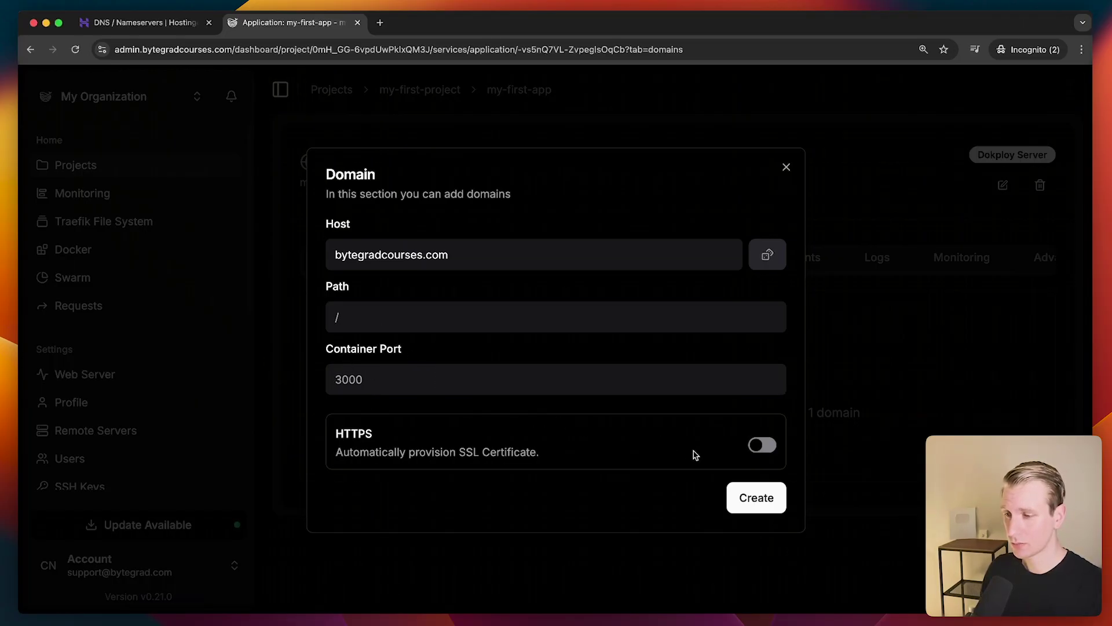
Enable HTTPS with Let's Encrypt certificates and create the domain on port 3000
{"action": "left_click", "coordinate": [761, 444]}
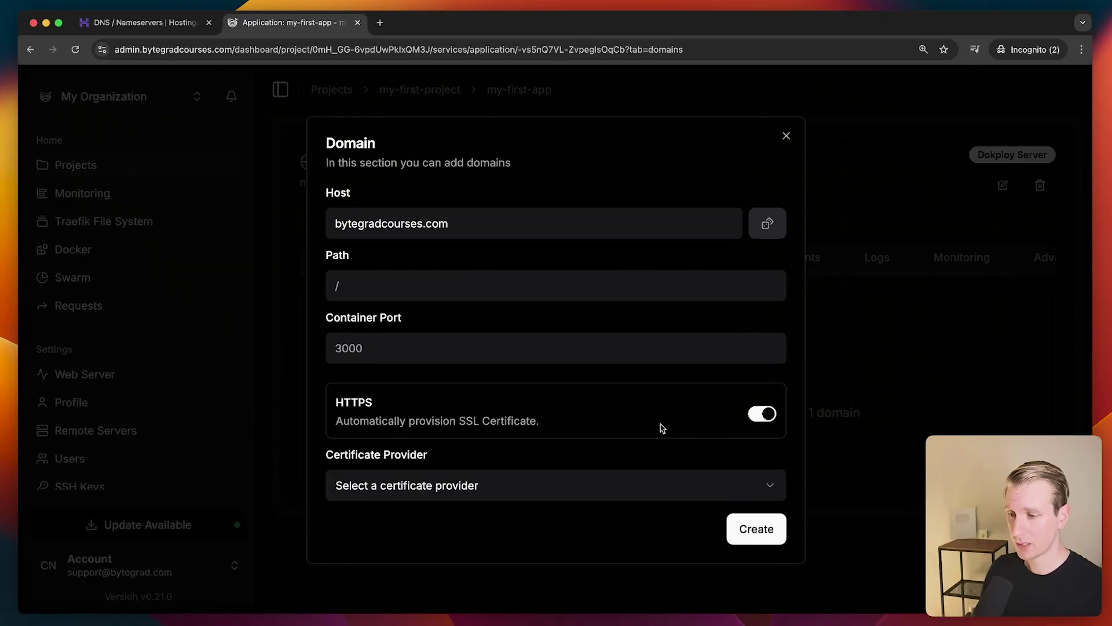
{"action": "left_click", "coordinate": [589, 487]}
{"action": "left_click", "coordinate": [394, 541]}
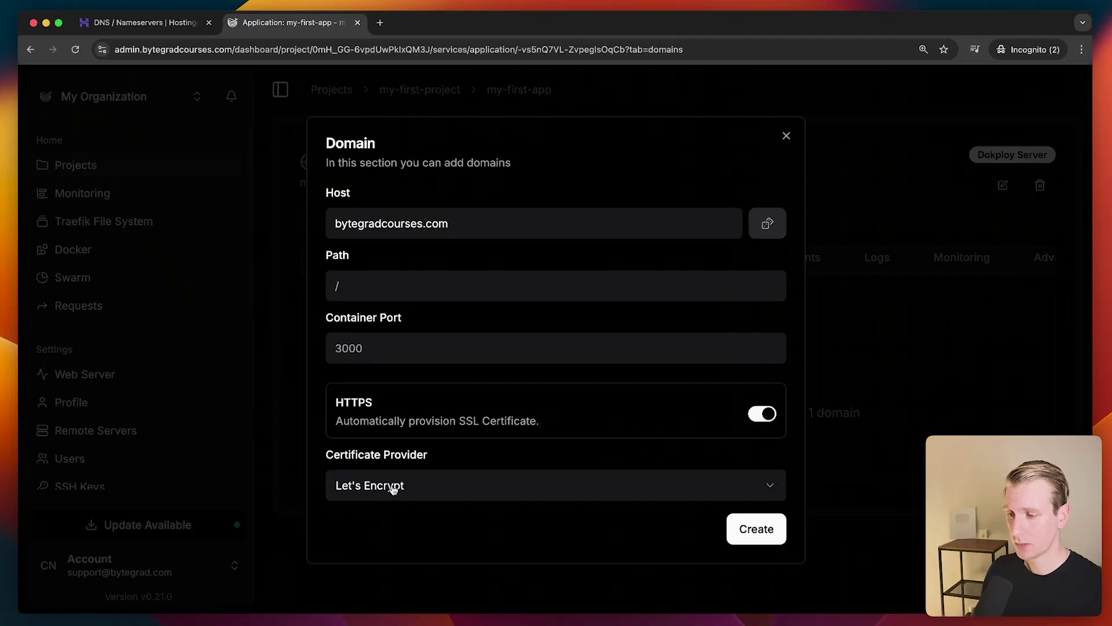
{"action": "left_click", "coordinate": [751, 529]}
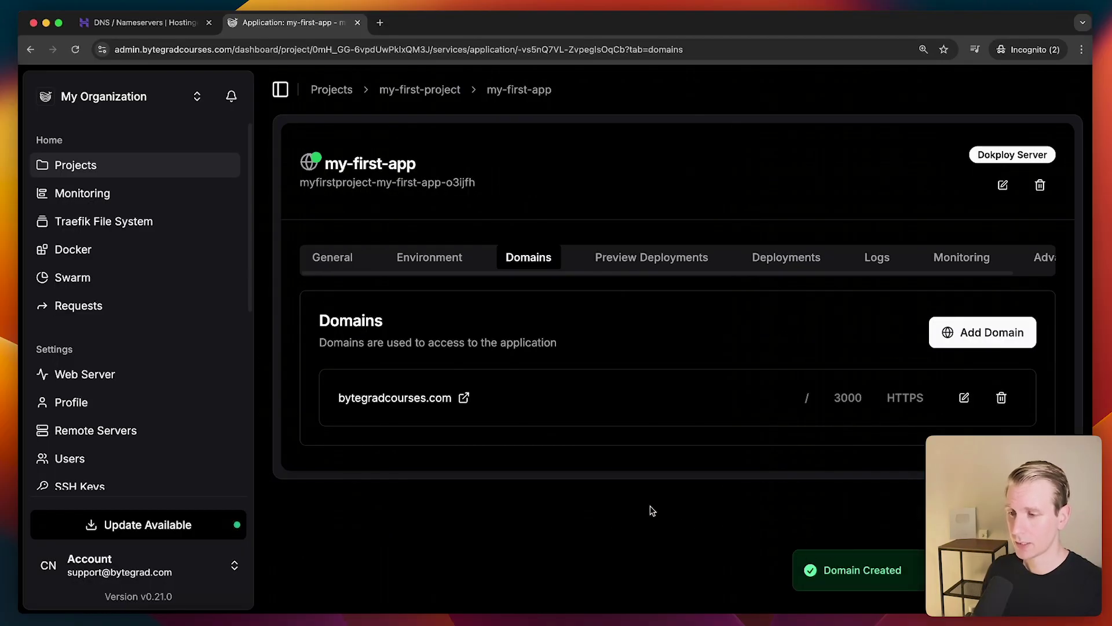
Load bytegradcourses.com past the certificate warning and zoom the page in
{"action": "left_click", "coordinate": [464, 397]}
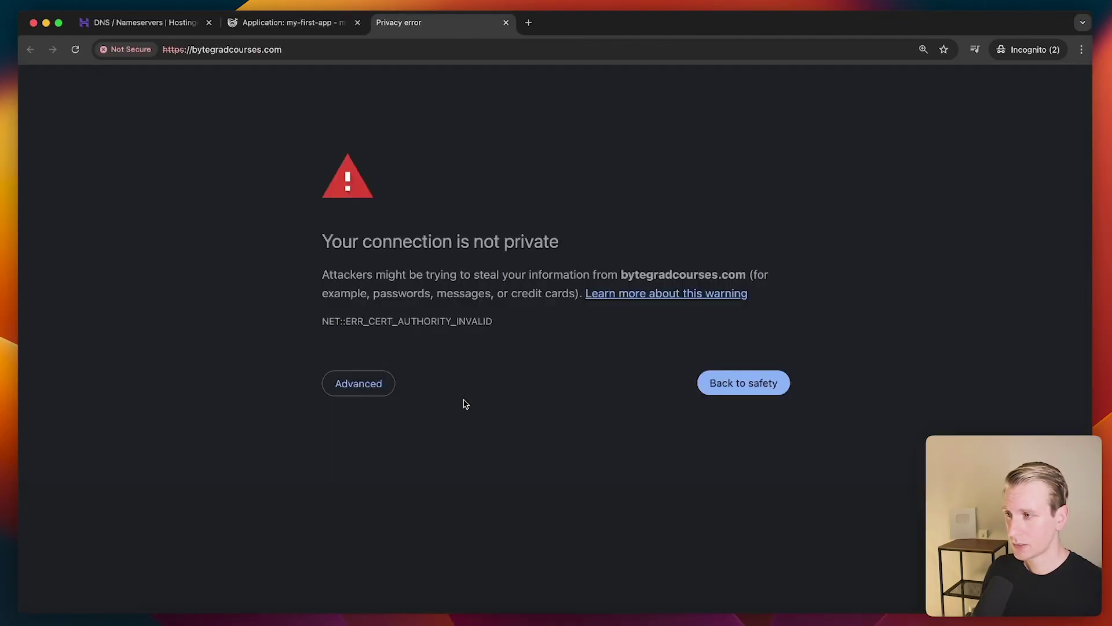
{"action": "left_click", "coordinate": [370, 384]}
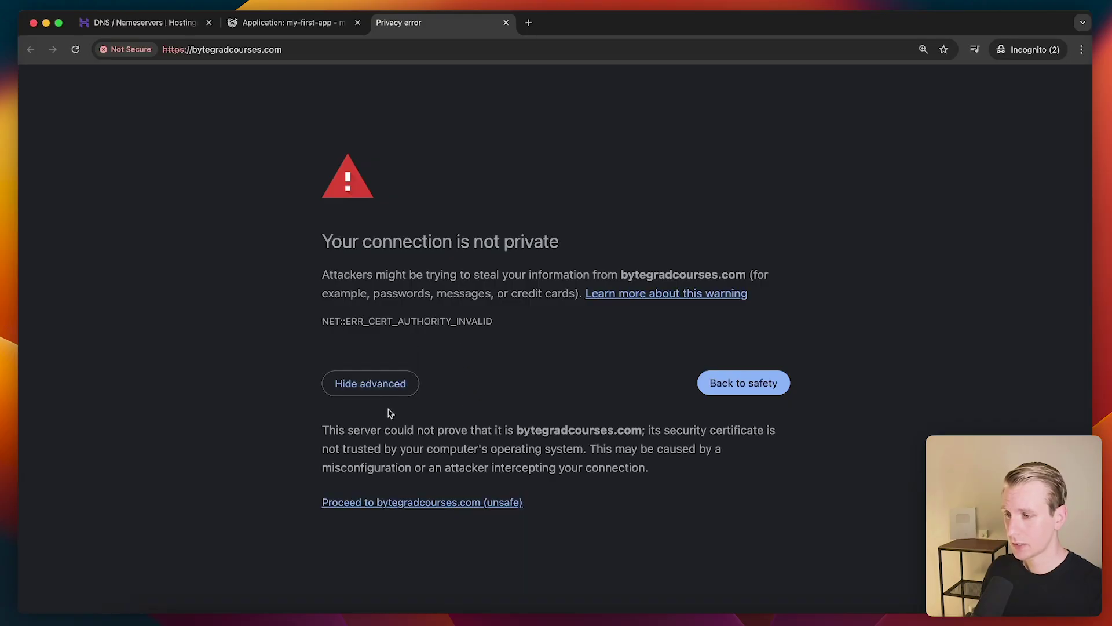
{"action": "left_click", "coordinate": [397, 504]}
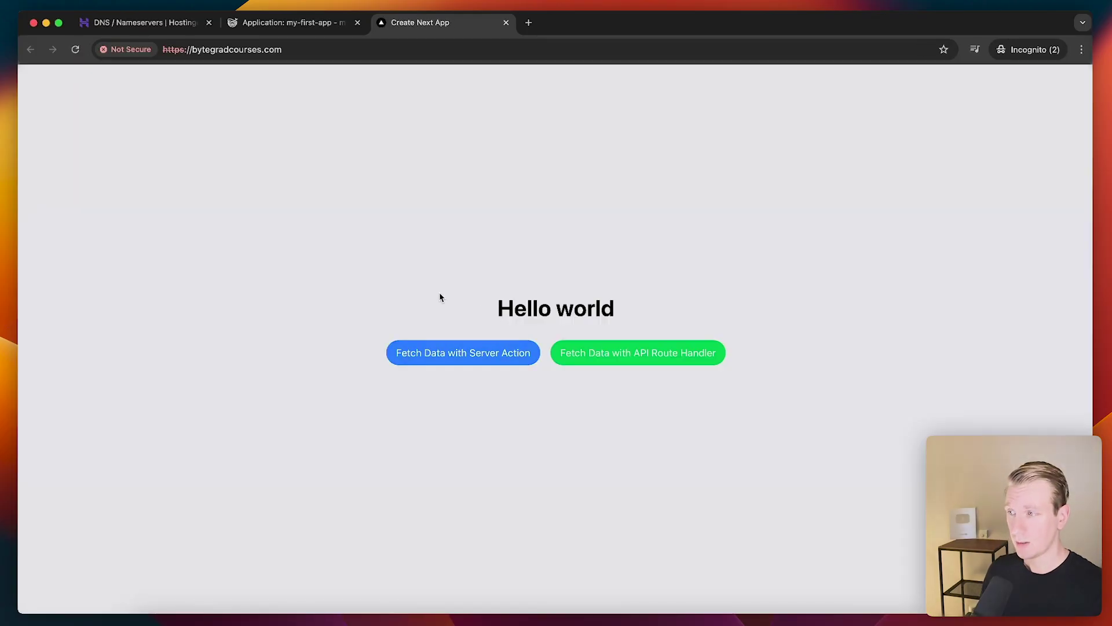
{"action": "key", "text": "super+plus"}
{"action": "key", "text": "super+plus"}
{"action": "key", "text": "super+plus"}
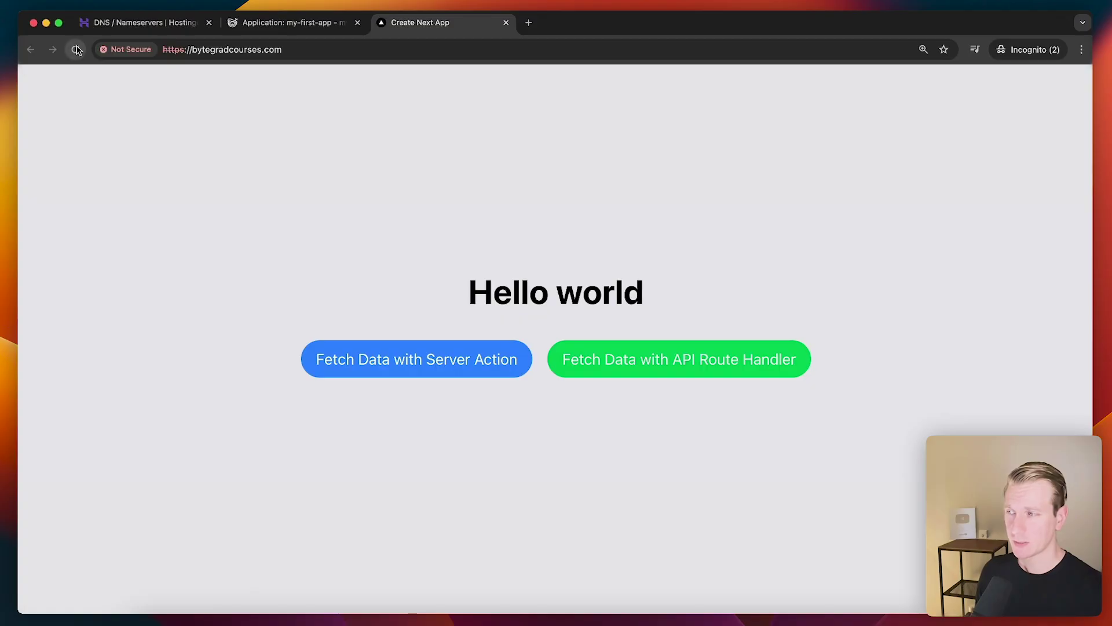
Fetch data with the server action and the API route handler, then reload the page
{"action": "left_click", "coordinate": [462, 364]}
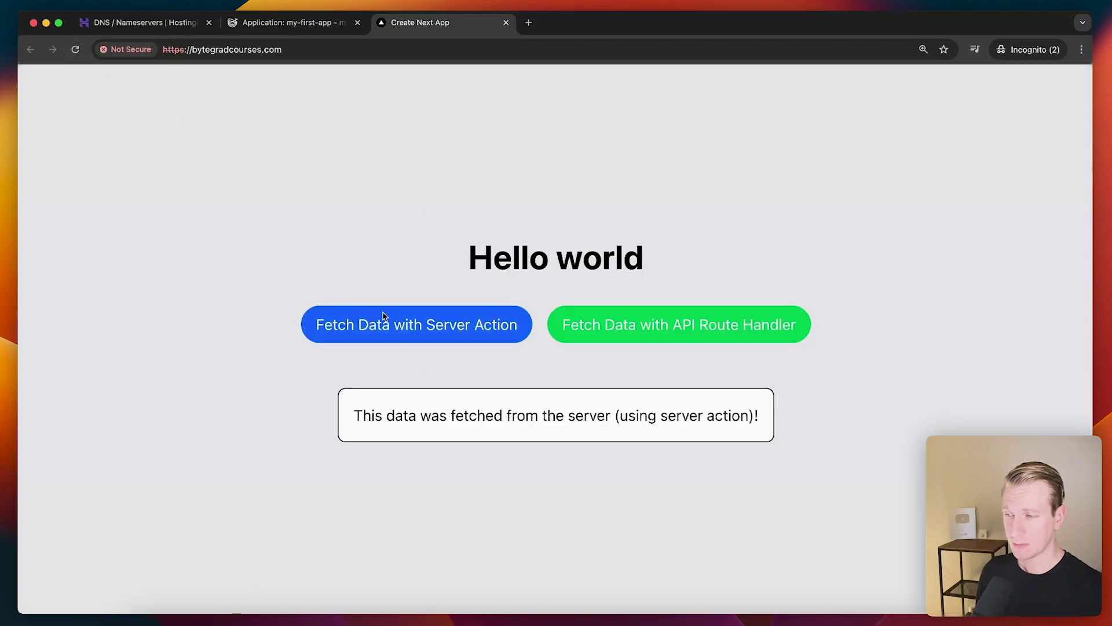
{"action": "left_click_drag", "start_coordinate": [431, 415], "coordinate": [591, 416]}
{"action": "left_click", "coordinate": [629, 323]}
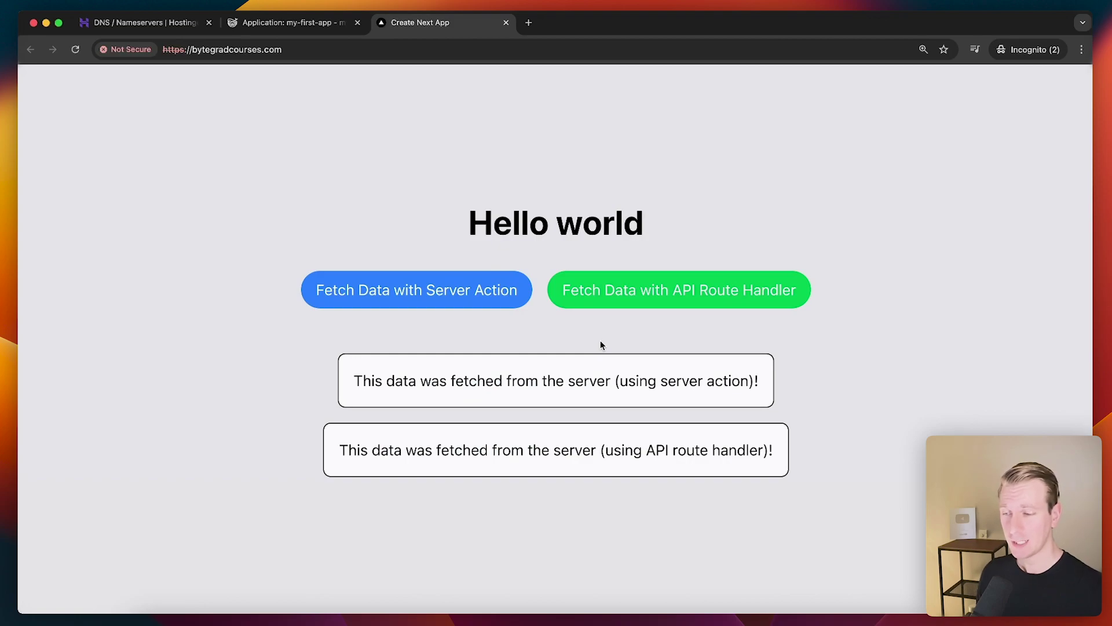
{"action": "left_click", "coordinate": [75, 49]}
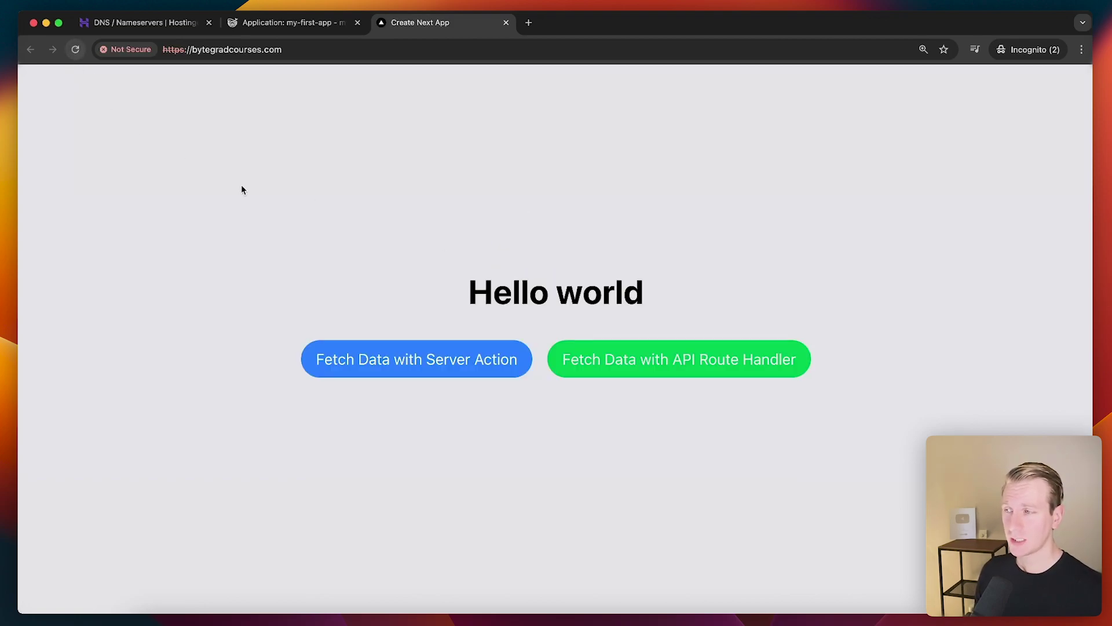
{"action": "left_click_drag", "start_coordinate": [313, 331], "coordinate": [799, 402]}
{"action": "left_click", "coordinate": [799, 402]}
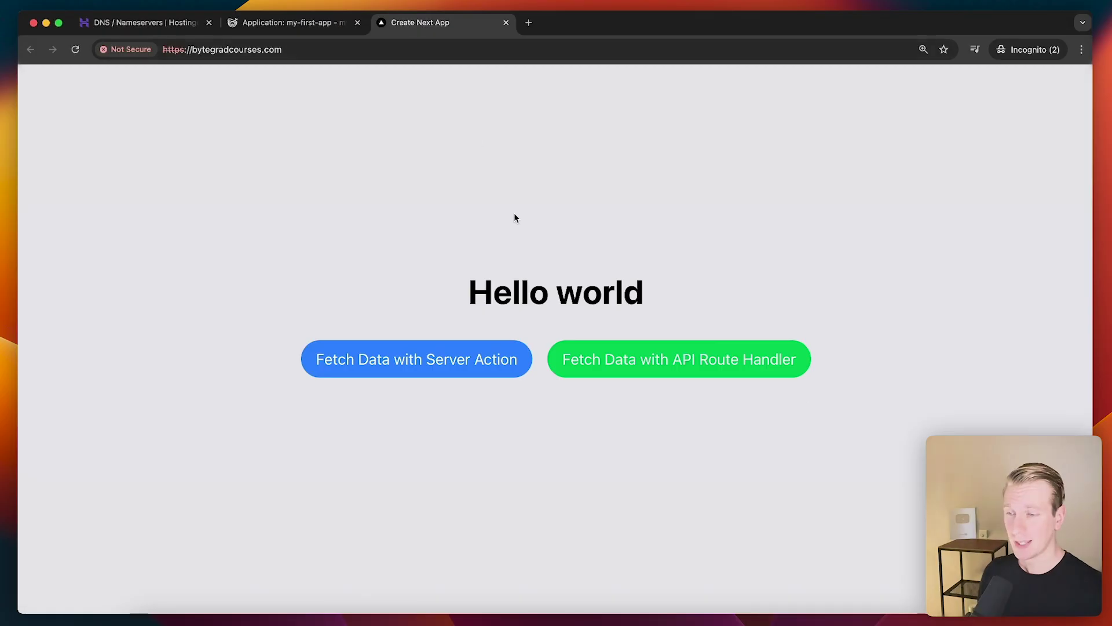
Return to Dokploy and check my-first-app's Autodeploy setting on the General tab
{"action": "left_click", "coordinate": [294, 27]}
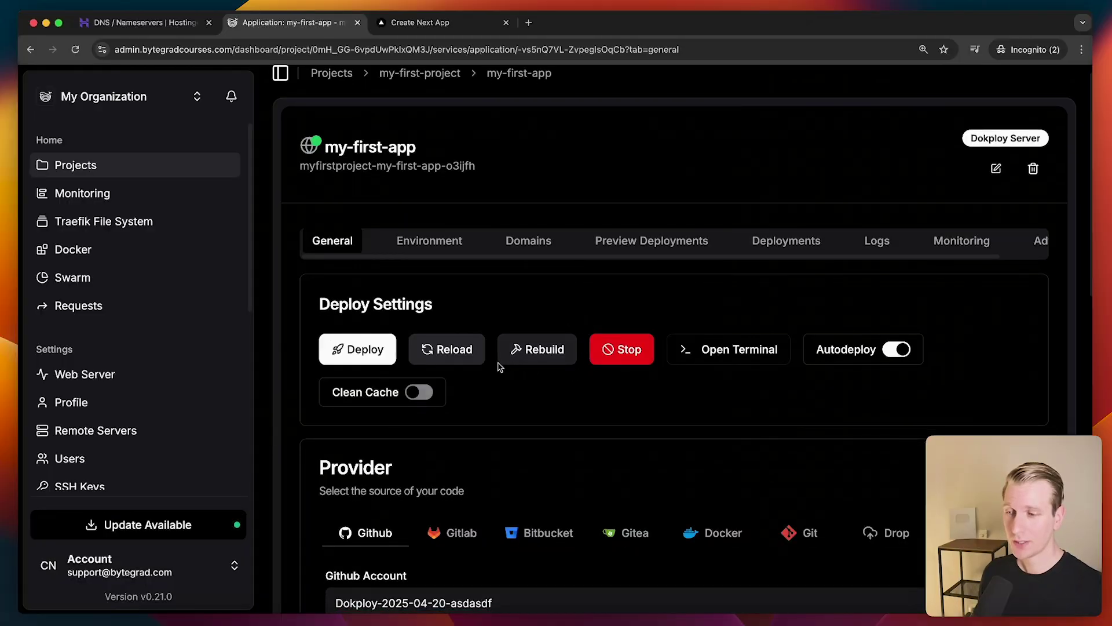
{"action": "double_click", "coordinate": [829, 347]}
{"action": "left_click", "coordinate": [862, 369]}
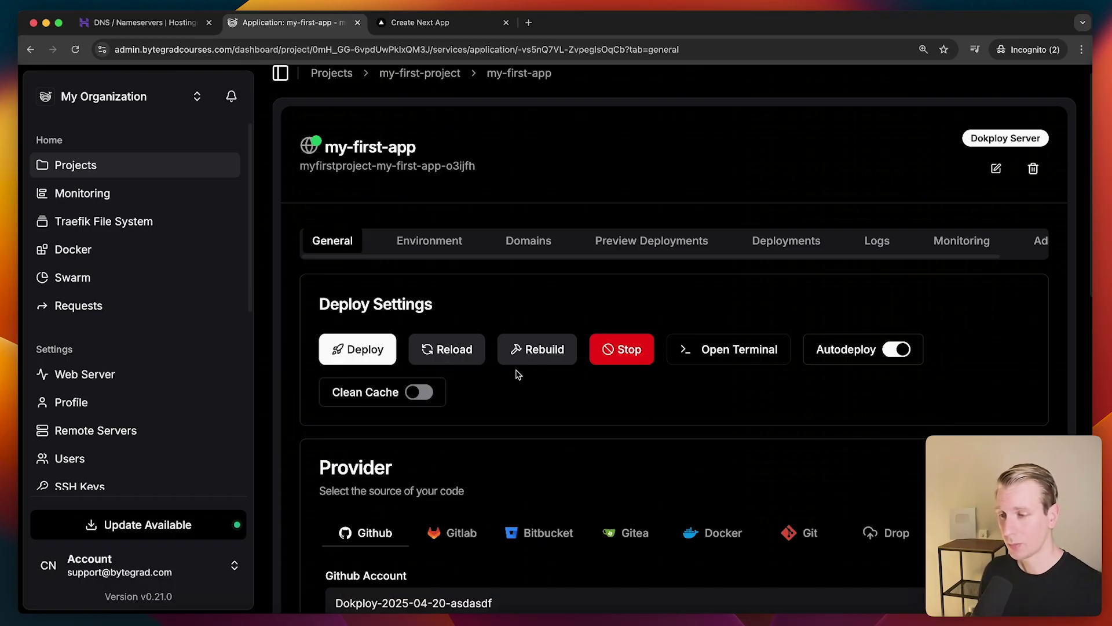
{"action": "scroll", "coordinate": [518, 375], "scroll_direction": "down", "scroll_amount": 1}
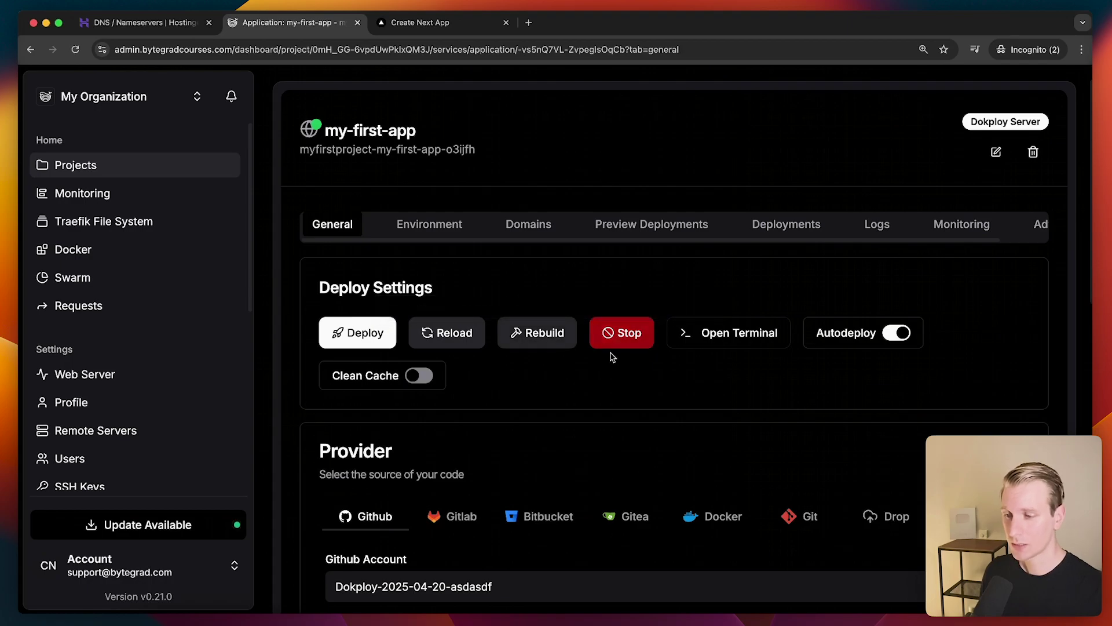
Read through my-first-app's container logs
{"action": "left_click", "coordinate": [877, 224]}
{"action": "scroll", "coordinate": [838, 387], "scroll_direction": "down", "scroll_amount": 3}
{"action": "scroll", "coordinate": [753, 405], "scroll_direction": "down", "scroll_amount": 1}
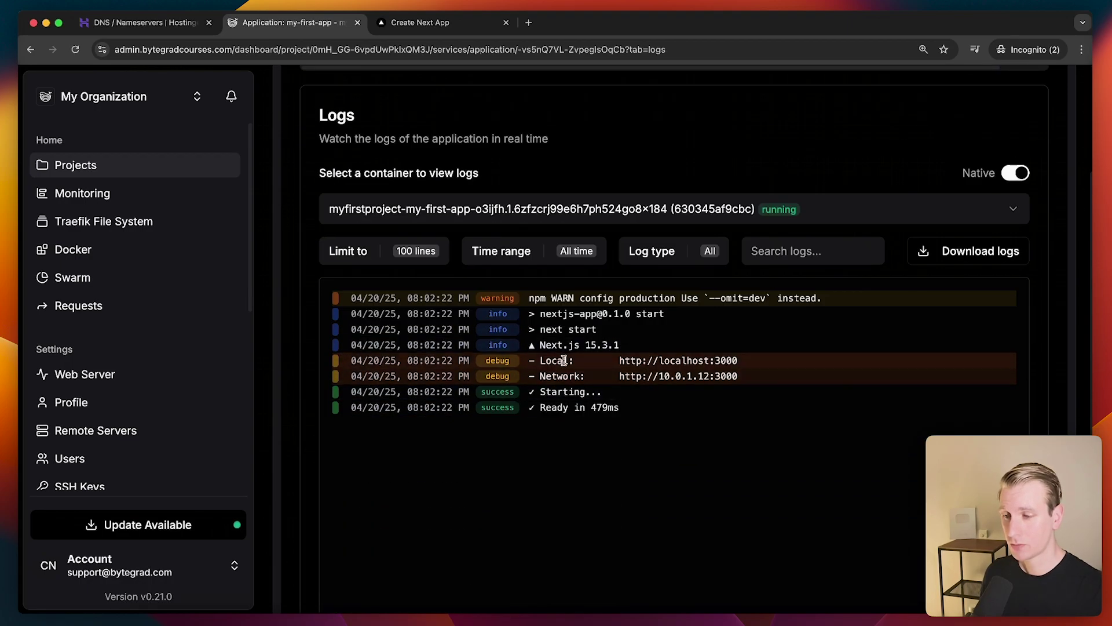
{"action": "key", "text": "ctrl+Tab"}
{"action": "left_click", "coordinate": [311, 23]}
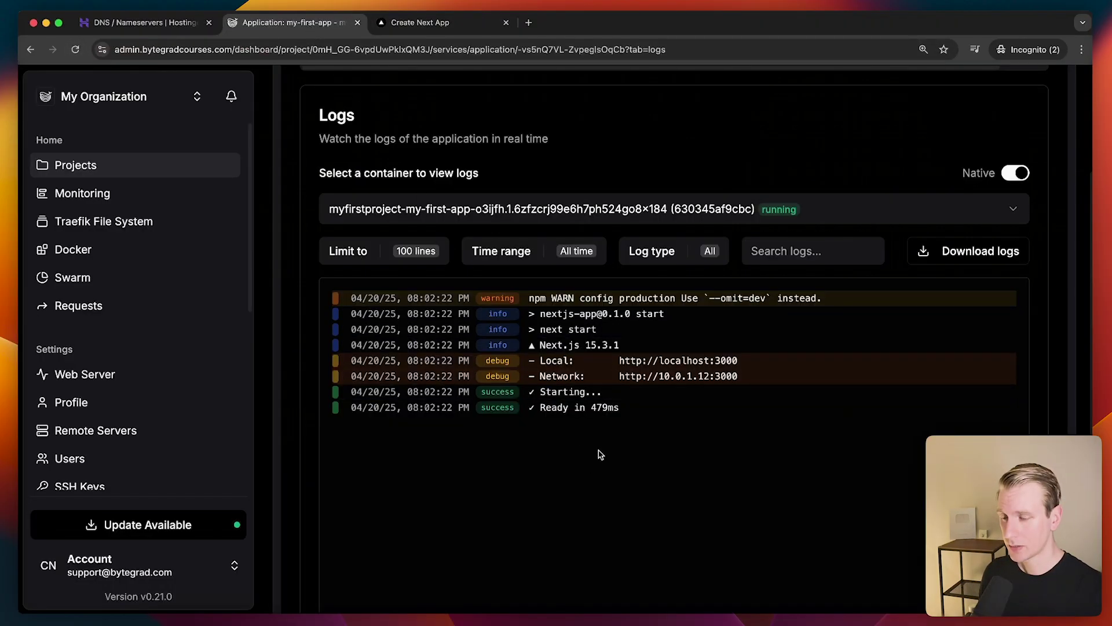
{"action": "scroll", "coordinate": [601, 454], "scroll_direction": "up", "scroll_amount": 3}
Review the app's CPU and memory usage on the Monitoring tab
{"action": "left_click", "coordinate": [959, 253]}
{"action": "scroll", "coordinate": [653, 330], "scroll_direction": "down", "scroll_amount": 3}
{"action": "mouse_move", "coordinate": [848, 399]}
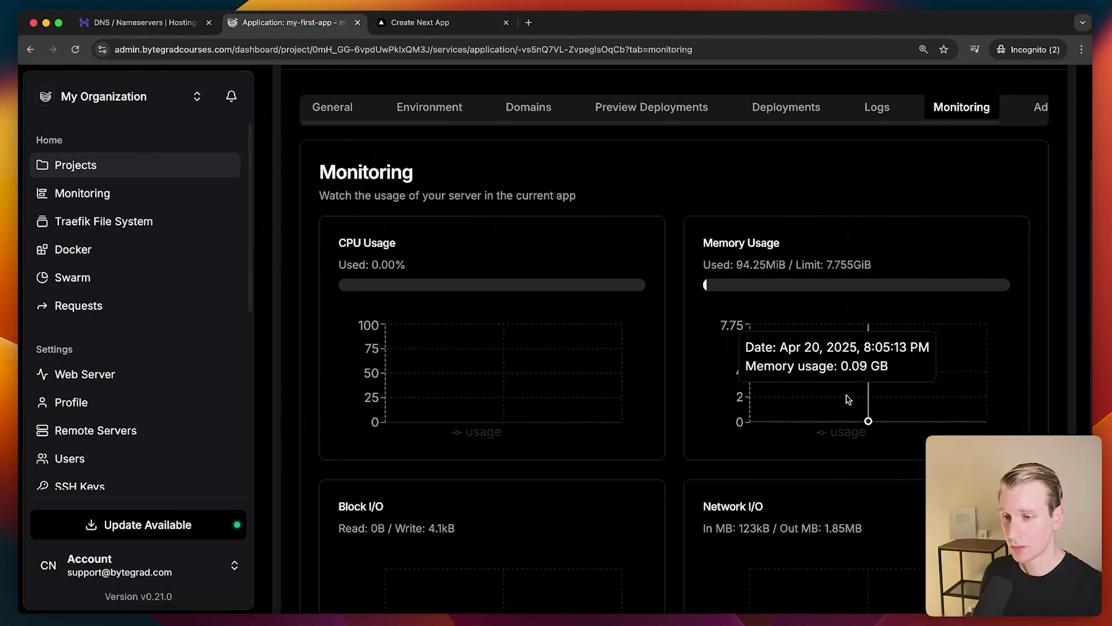
{"action": "scroll", "coordinate": [848, 399], "scroll_direction": "down", "scroll_amount": 5}
{"action": "scroll", "coordinate": [674, 316], "scroll_direction": "up", "scroll_amount": 6}
Look over the Advanced settings, then go back to the General deploy settings
{"action": "key", "text": "Right"}
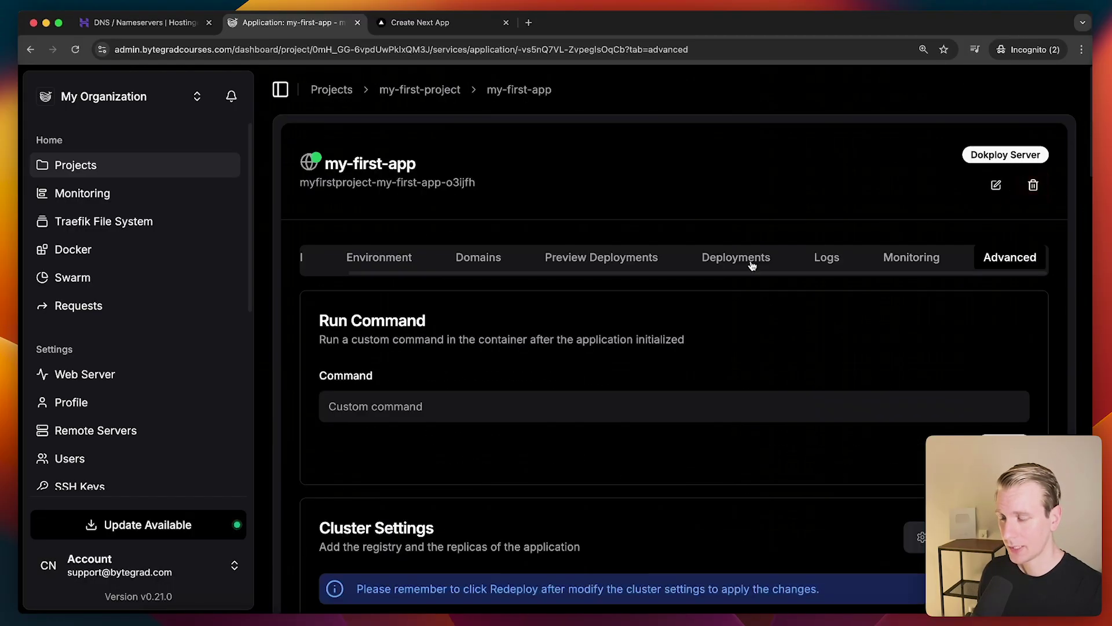
{"action": "scroll", "coordinate": [649, 362], "scroll_direction": "down", "scroll_amount": 8}
{"action": "scroll", "coordinate": [641, 358], "scroll_direction": "up", "scroll_amount": 8}
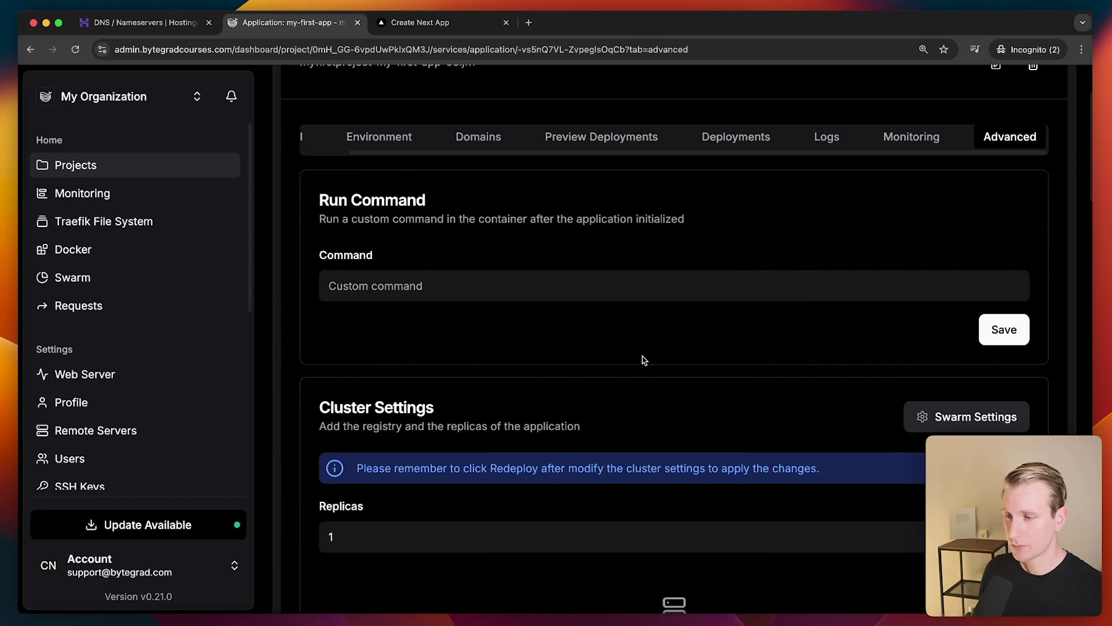
{"action": "key", "text": "Right"}
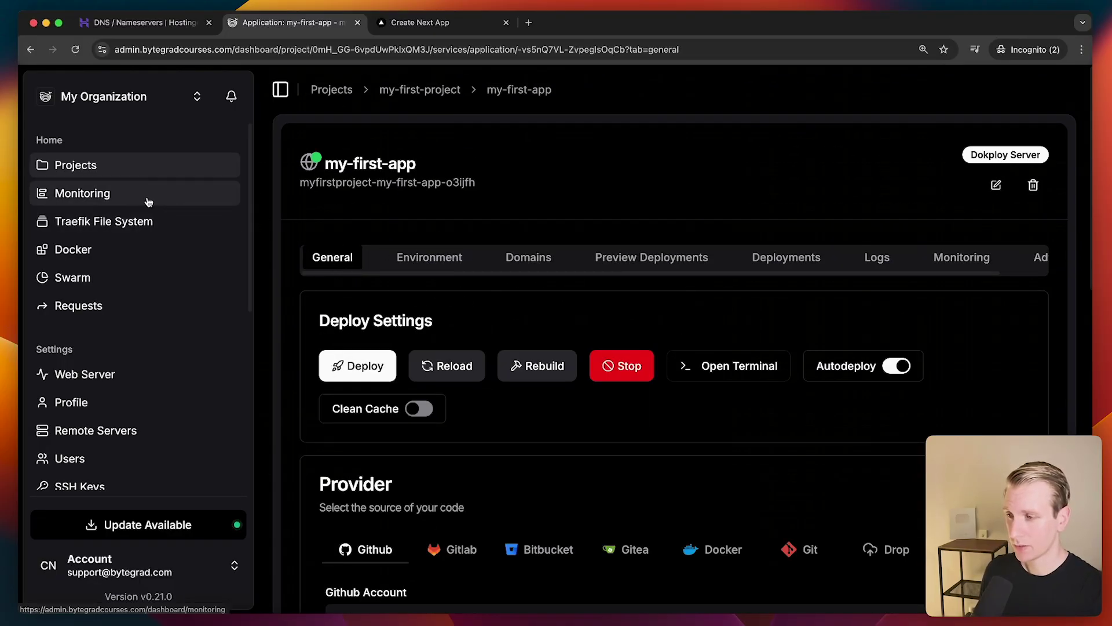
Browse the Monitoring, Traefik File System, Docker, Requests and Web Server pages
{"action": "left_click", "coordinate": [169, 200]}
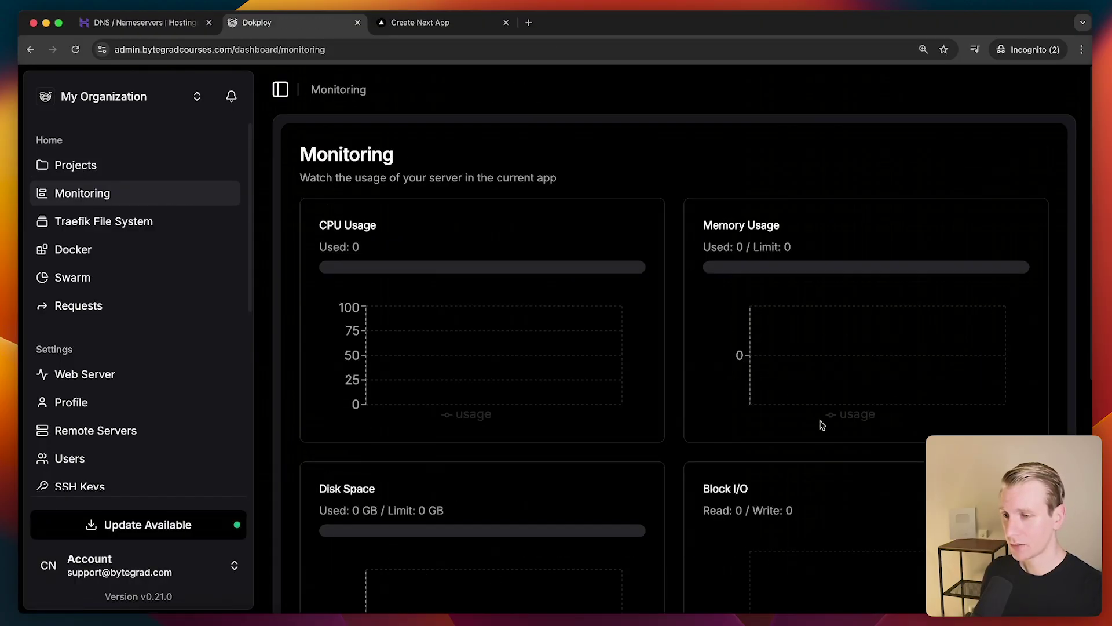
{"action": "left_click", "coordinate": [128, 229]}
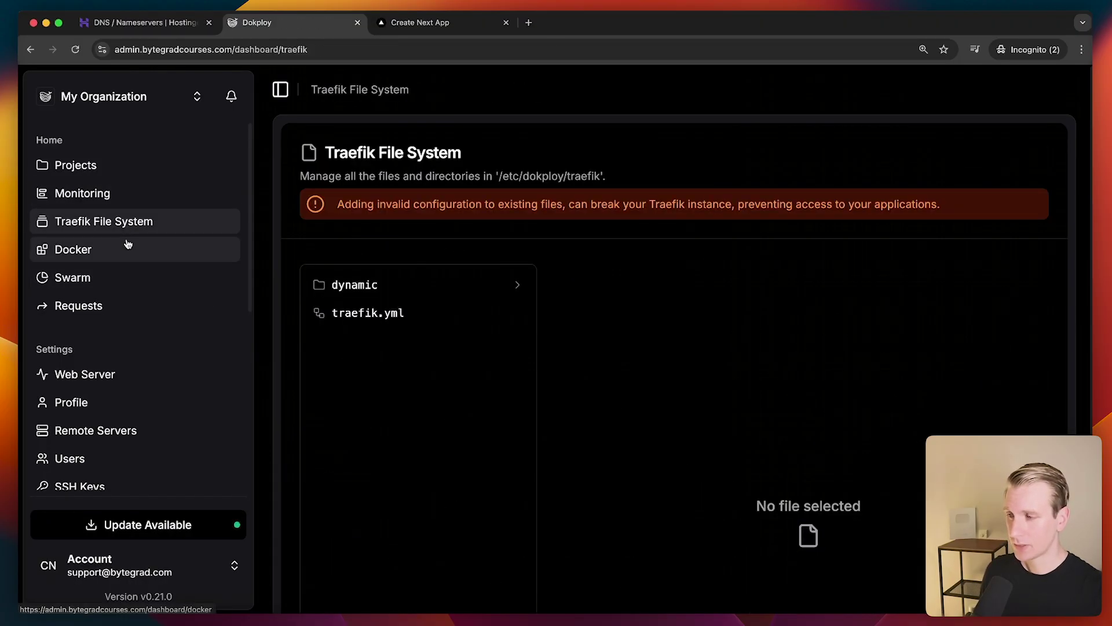
{"action": "left_click", "coordinate": [126, 248]}
{"action": "left_click", "coordinate": [131, 305]}
{"action": "scroll", "coordinate": [132, 290], "scroll_direction": "down", "scroll_amount": 3}
{"action": "left_click", "coordinate": [132, 278]}
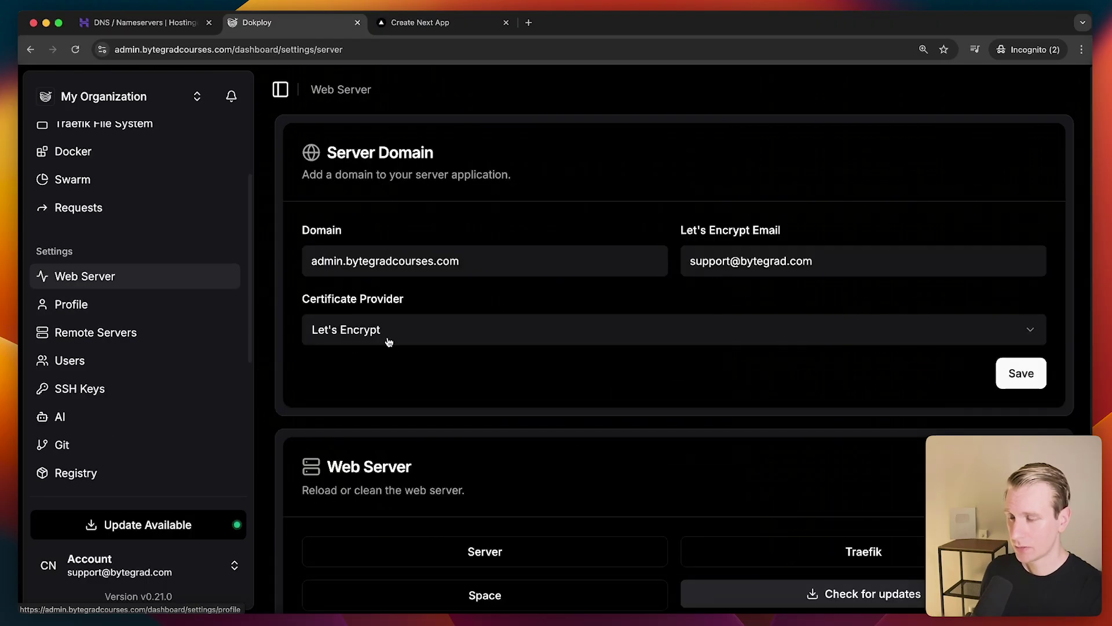
{"action": "scroll", "coordinate": [454, 358], "scroll_direction": "down", "scroll_amount": 5}
View Remote Servers and Users, then open and close the Add AI form
{"action": "left_click", "coordinate": [134, 333]}
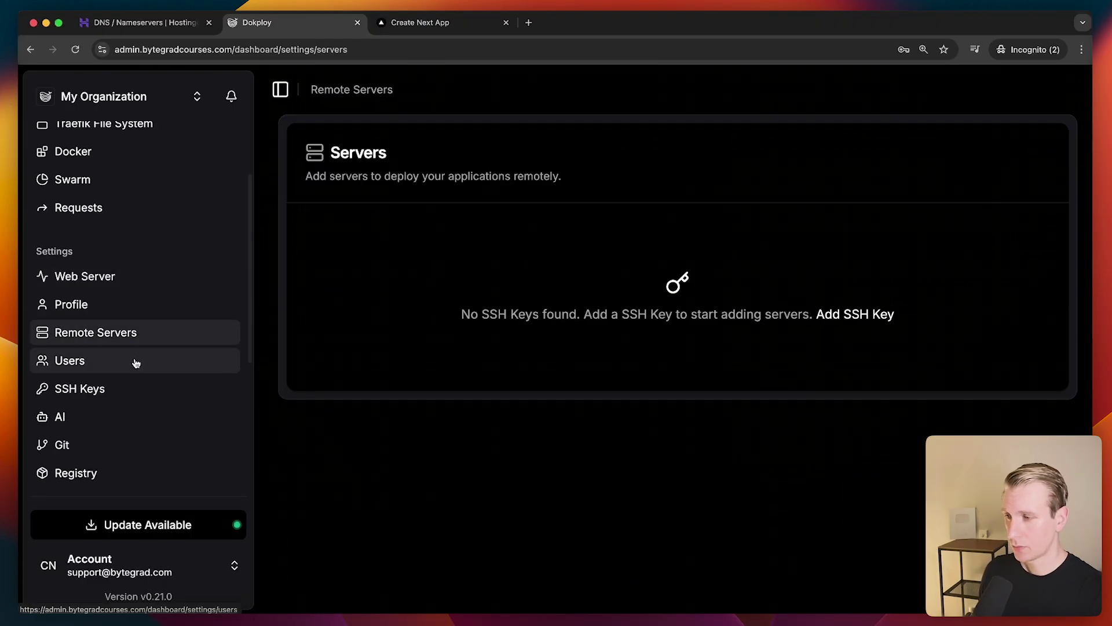
{"action": "left_click", "coordinate": [135, 362]}
{"action": "left_click", "coordinate": [81, 417]}
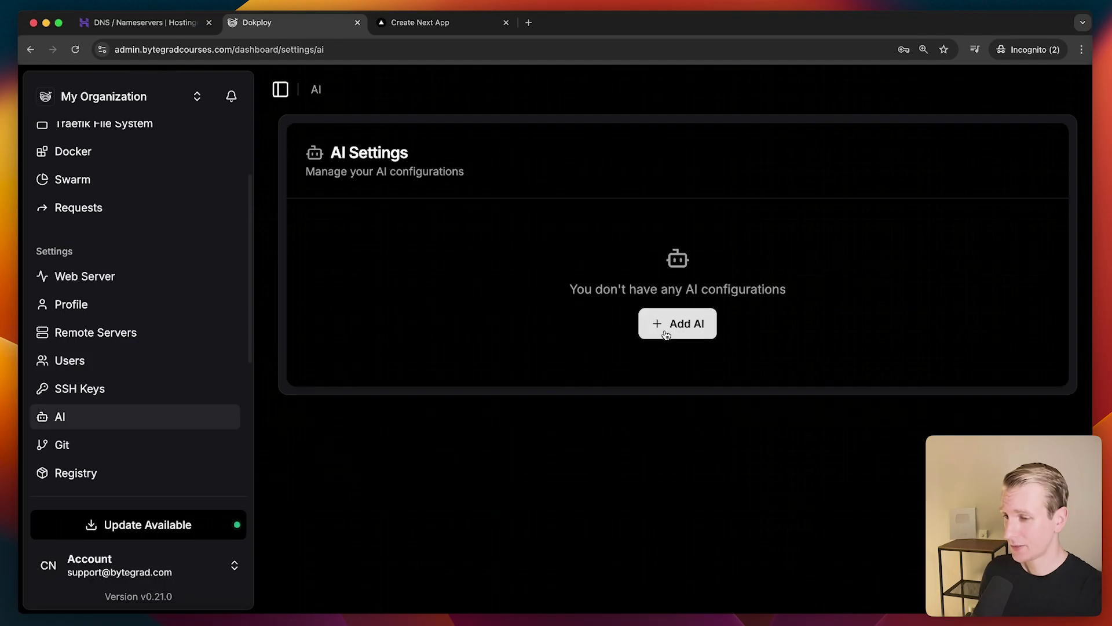
{"action": "left_click", "coordinate": [672, 327]}
{"action": "left_click", "coordinate": [736, 125]}
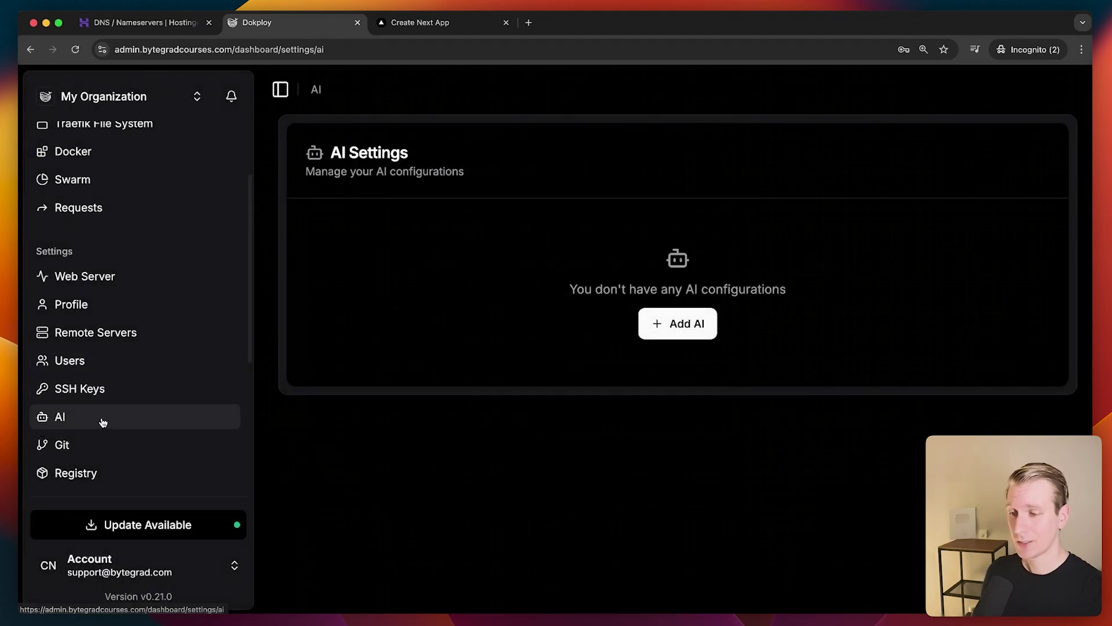
Check the Hostinger DNS records tab, return, and reopen then close Add AI
{"action": "left_click", "coordinate": [144, 22]}
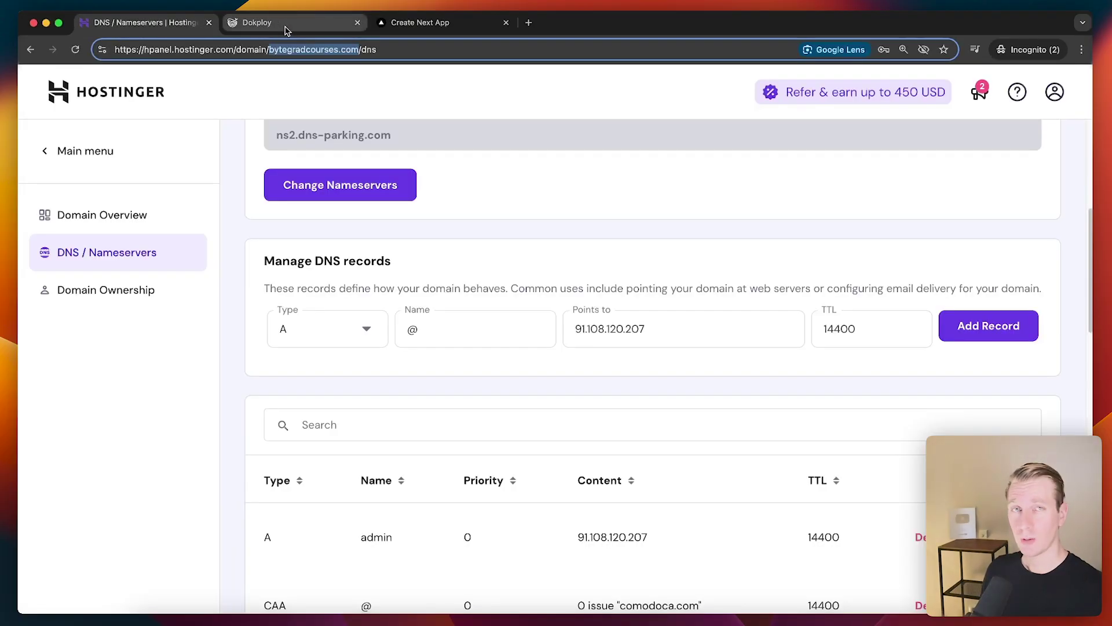
{"action": "left_click", "coordinate": [285, 27]}
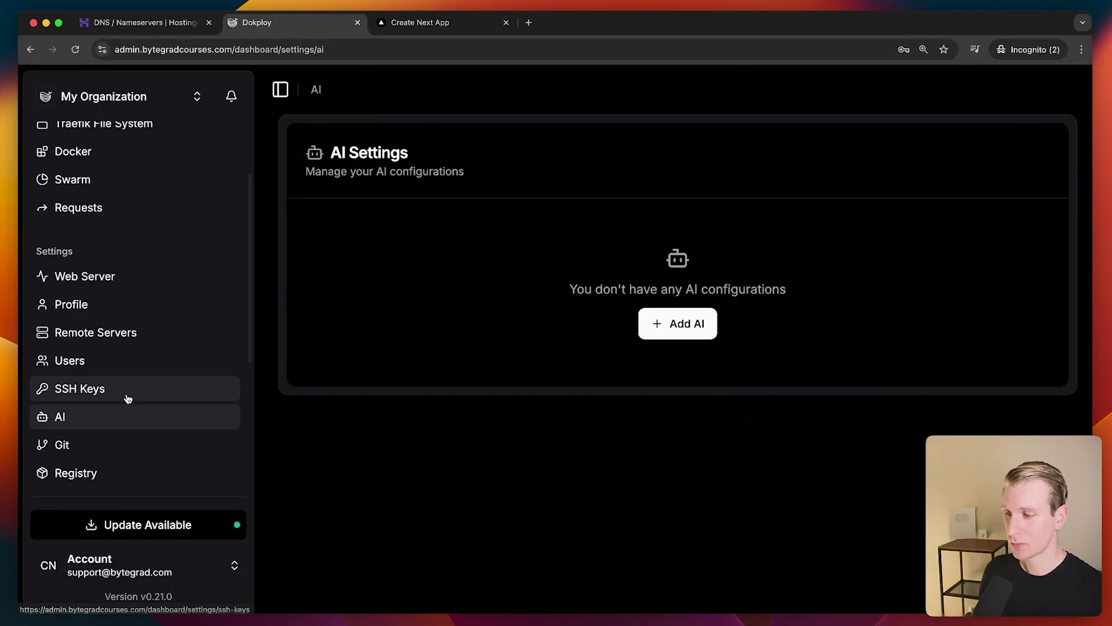
{"action": "left_click", "coordinate": [672, 330]}
{"action": "left_click", "coordinate": [737, 124]}
Open my-first-project from the projects list and view the Create Service types
{"action": "key", "text": "super+bracketleft"}
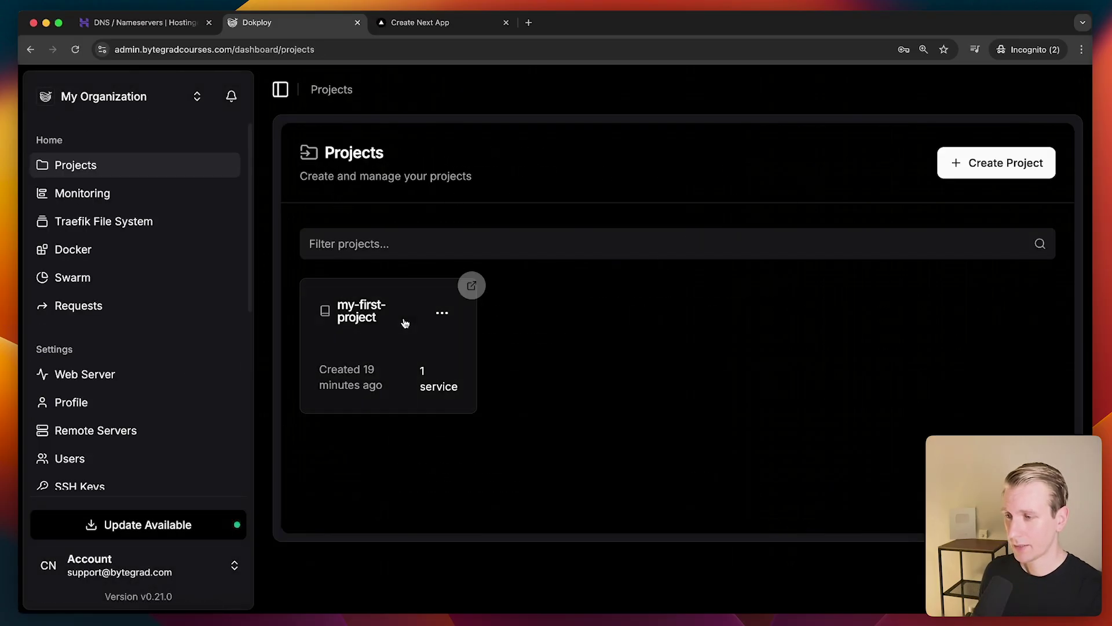
{"action": "left_click", "coordinate": [429, 338]}
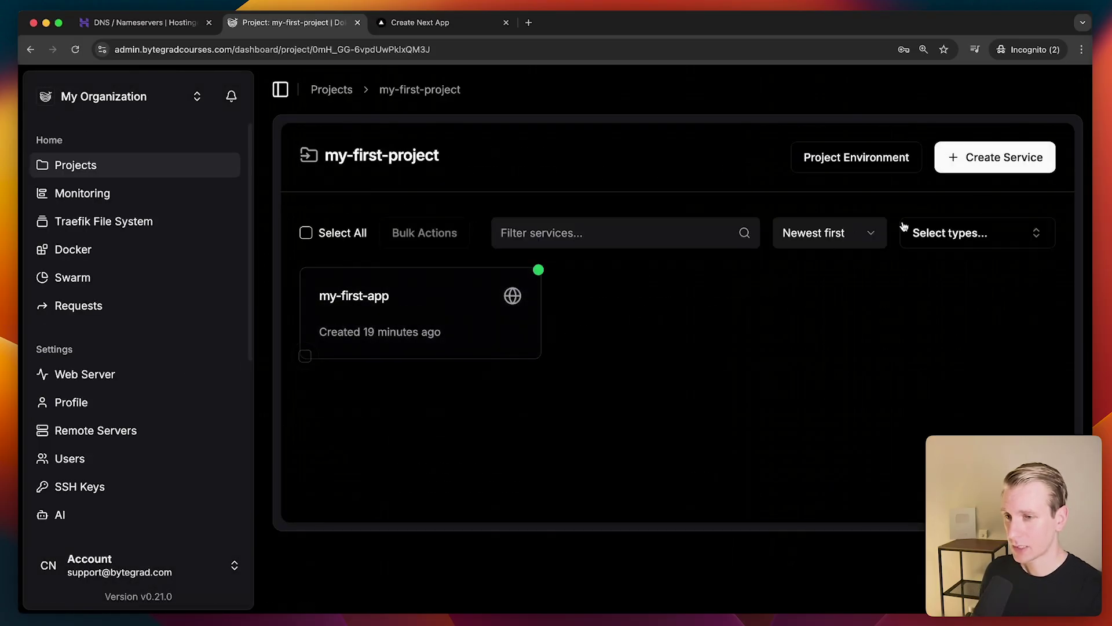
{"action": "left_click", "coordinate": [983, 161]}
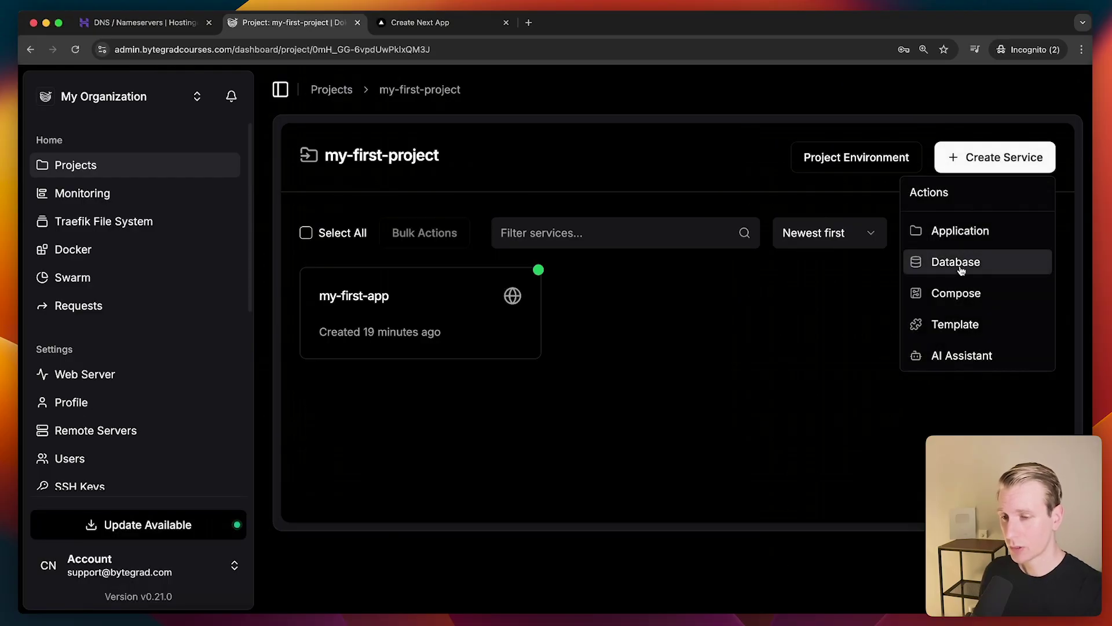
Open the my-first-app service, then switch to Hostinger's VPS Overview
{"action": "left_click", "coordinate": [582, 336]}
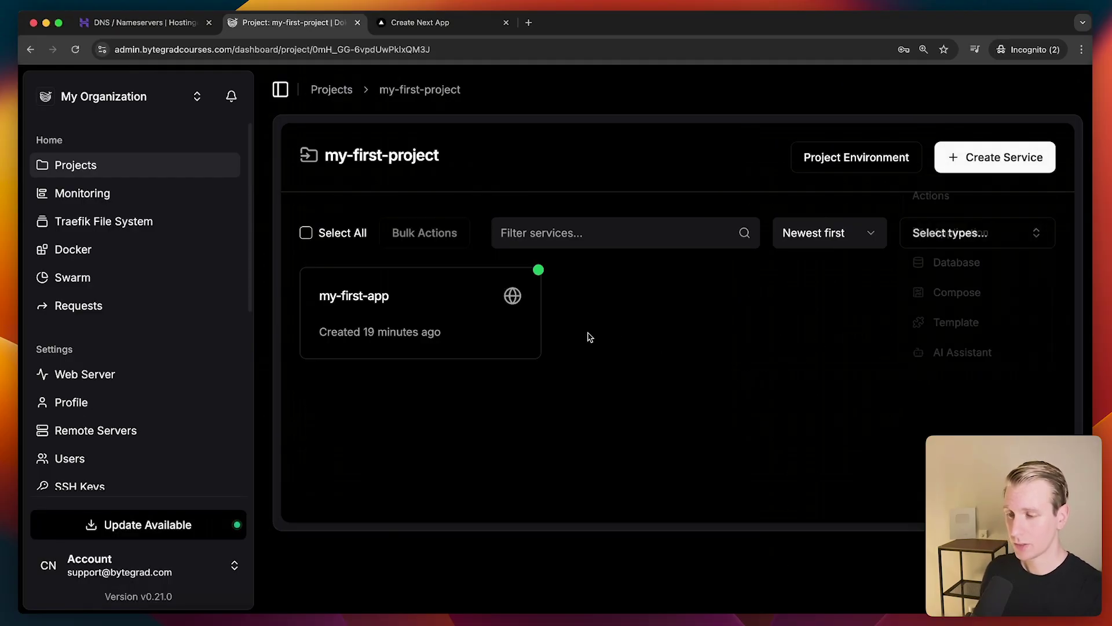
{"action": "left_click", "coordinate": [425, 318]}
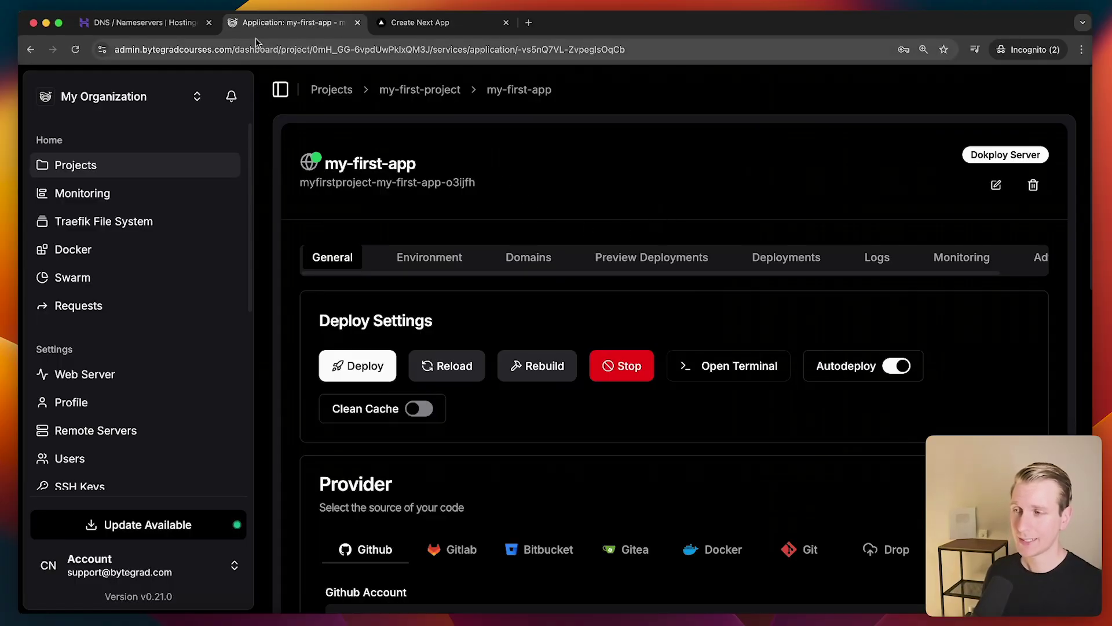
{"action": "left_click", "coordinate": [139, 22]}
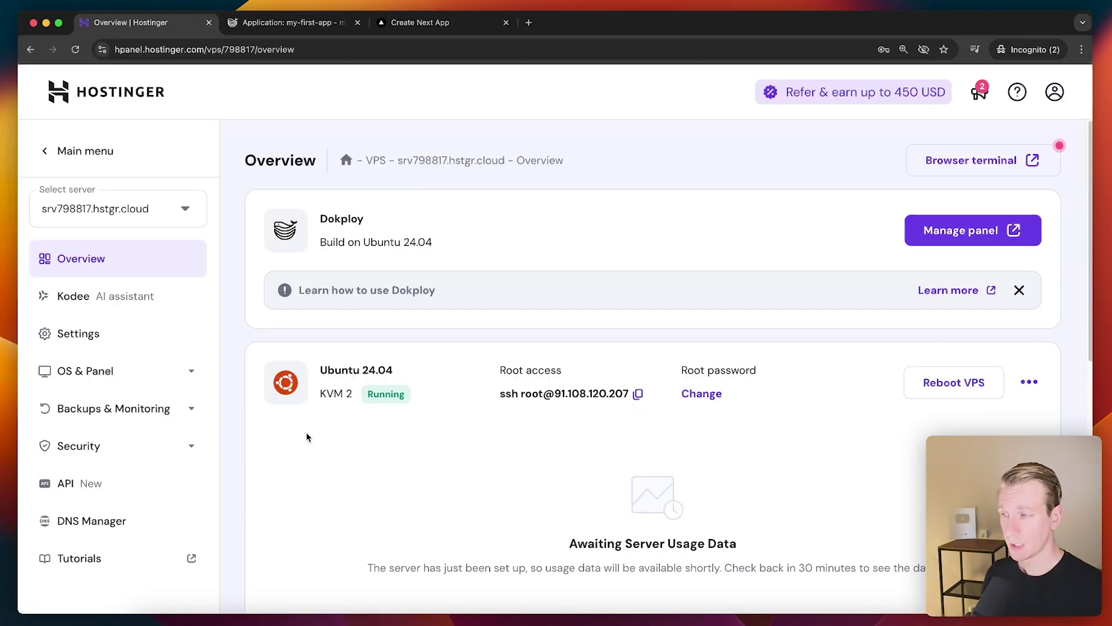